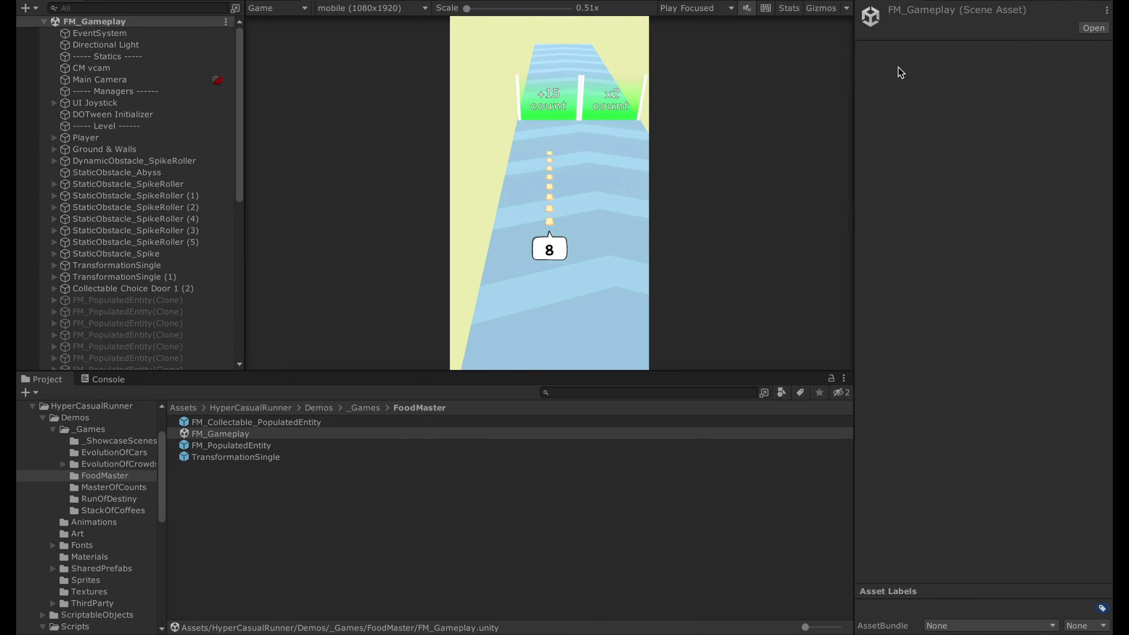
Stop the running game and frame the Player object in the scene for a closer look
key(ctrl+p)
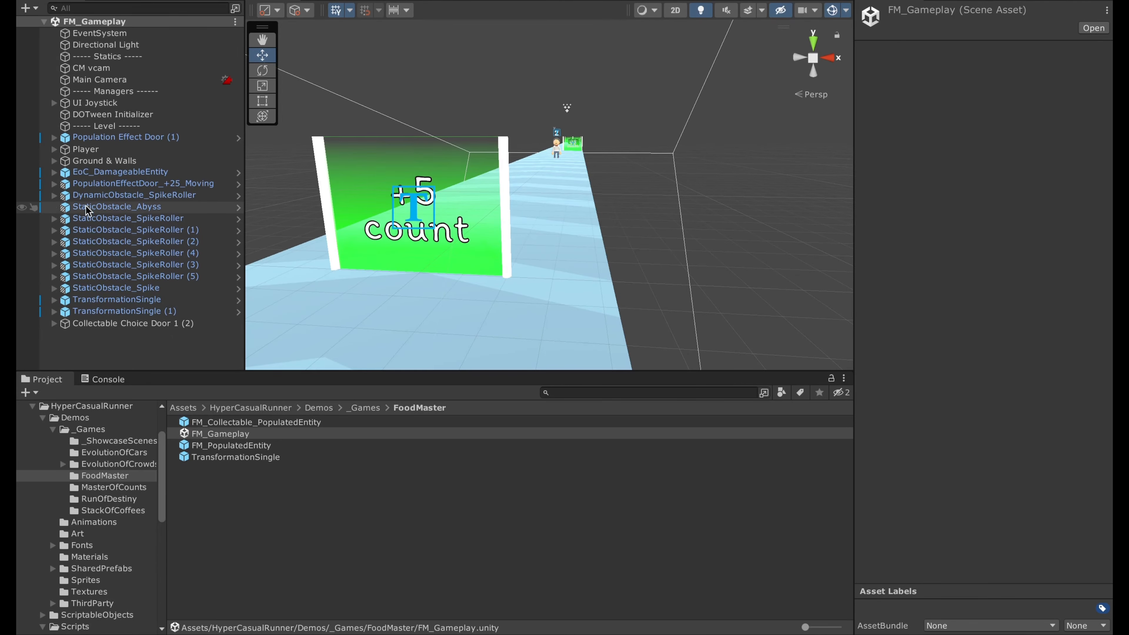
click(86, 149)
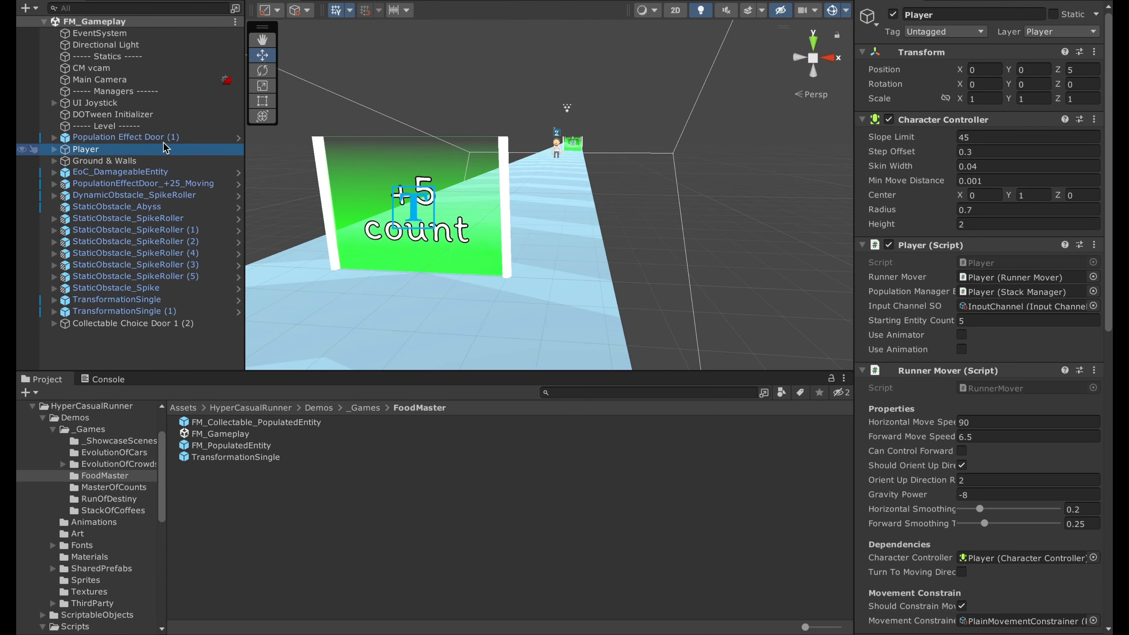
double_click(129, 153)
mouse_move(427, 249)
alt+mouse_down()
mouse_move(385, 254)
mouse_move(445, 249)
alt+mouse_up()
scroll(691, 244, down, 2)
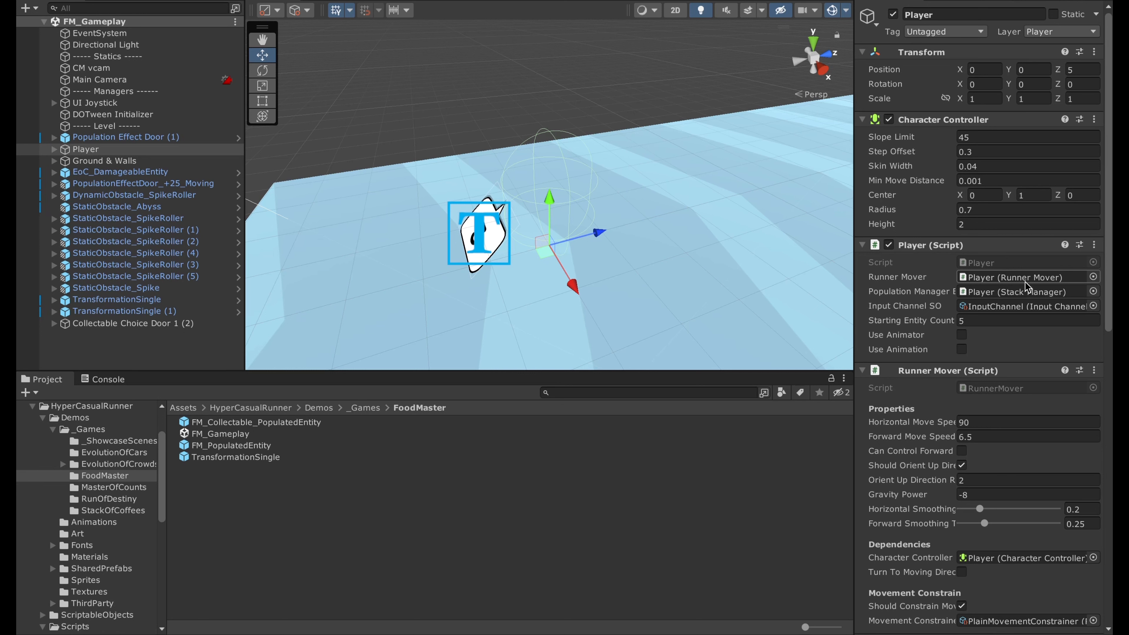
Examine the Player's Runner Mover, Stack Manager and Transformation Modifier component settings
scroll(1002, 392, down, 10)
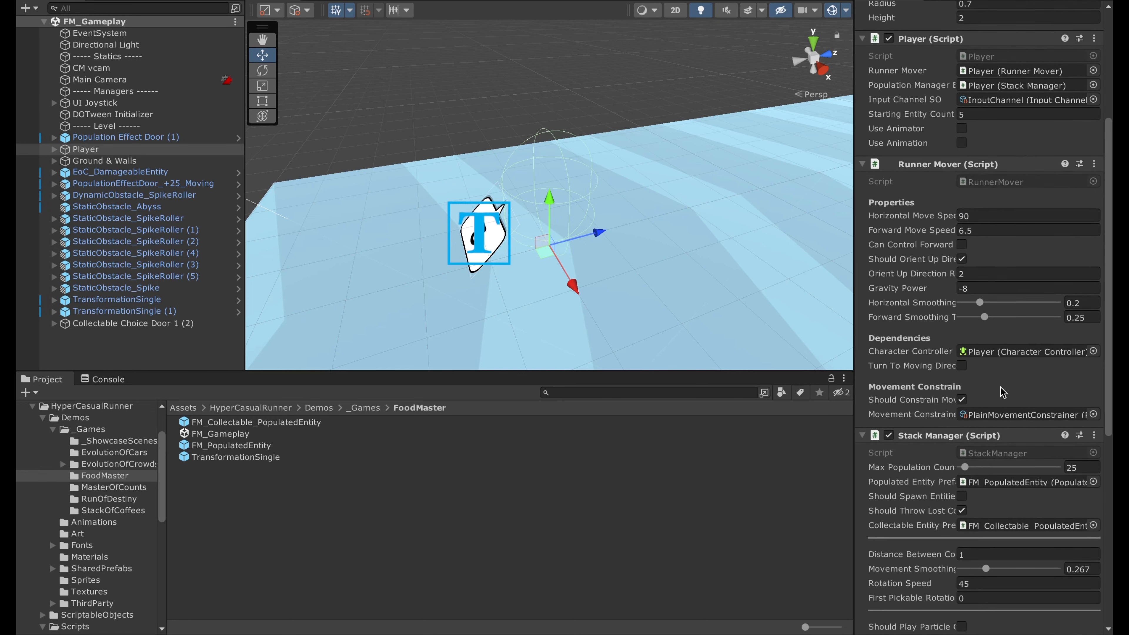
scroll(1002, 392, up, 5)
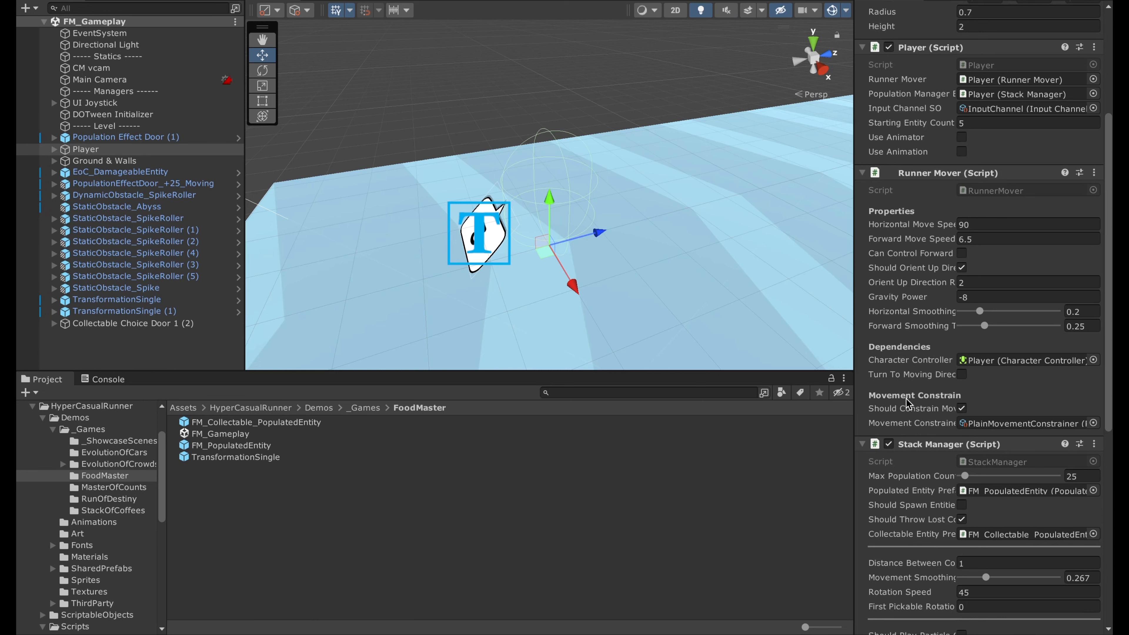
scroll(905, 403, down, 2)
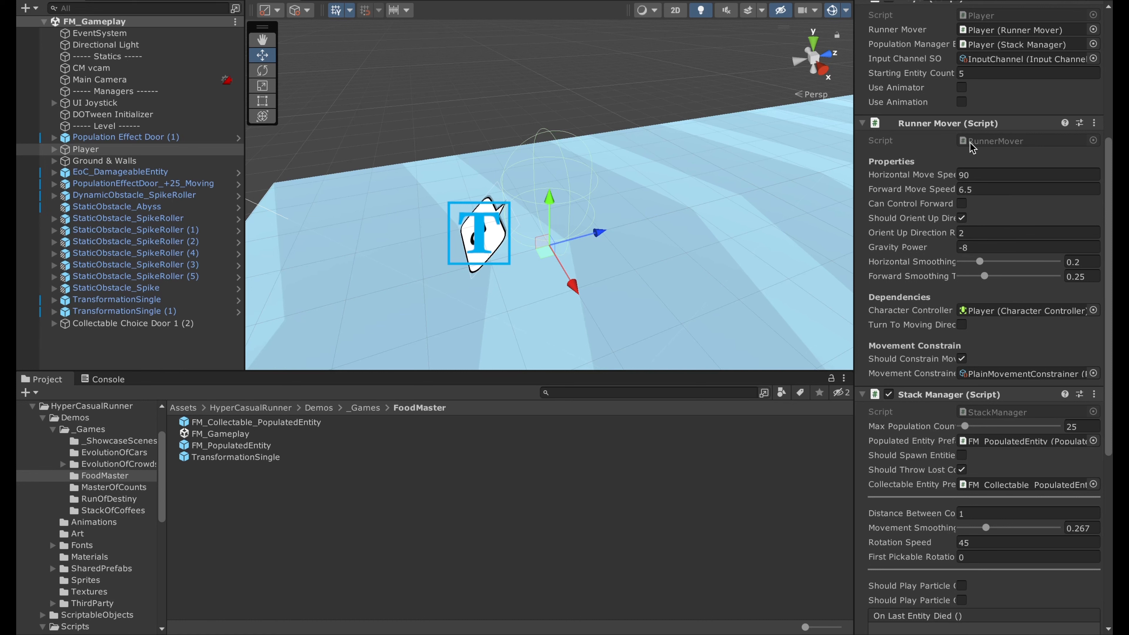
scroll(909, 378, down, 5)
scroll(909, 378, down, 1)
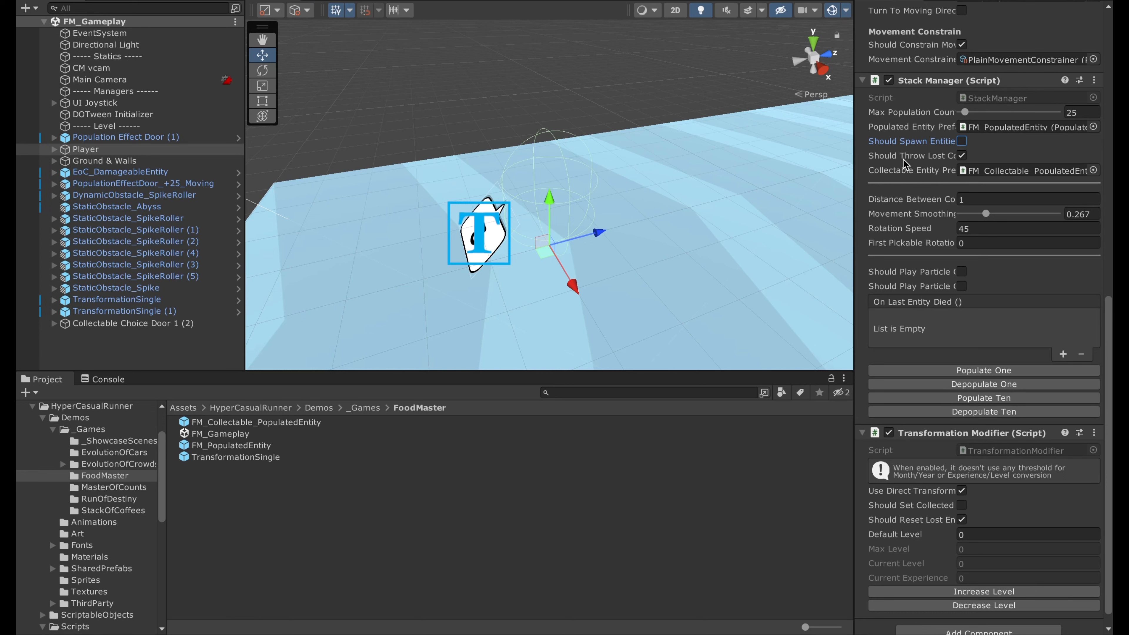
mouse_move(894, 172)
scroll(927, 321, down, 1)
scroll(930, 189, up, 5)
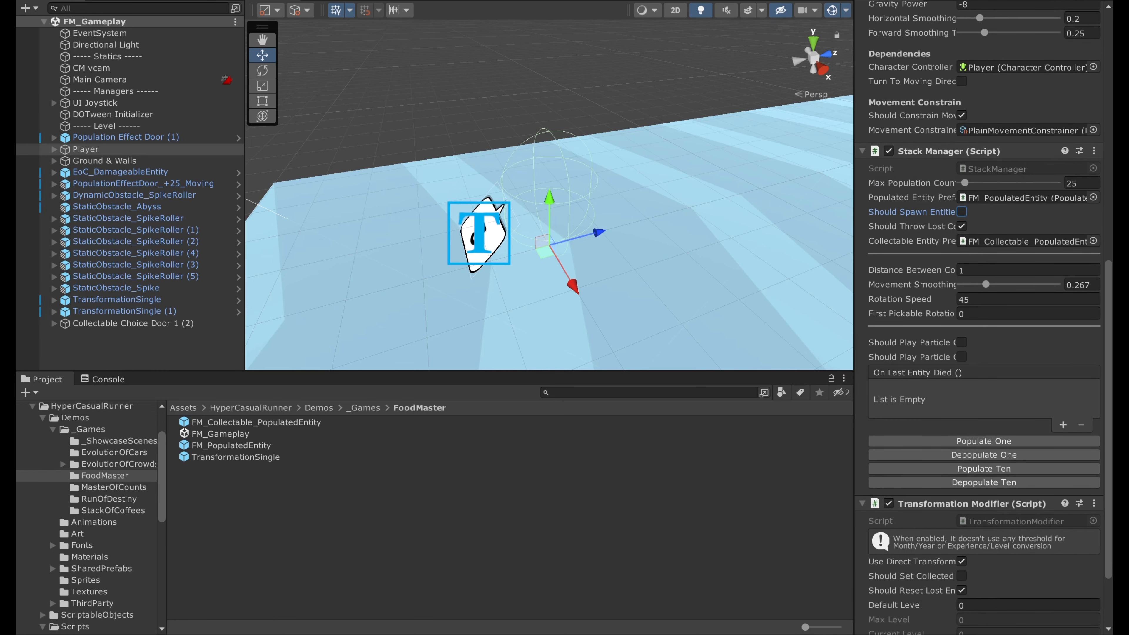
Run the game and add seven entities to the Player's stack one at a time with Populate One
key(ctrl+p)
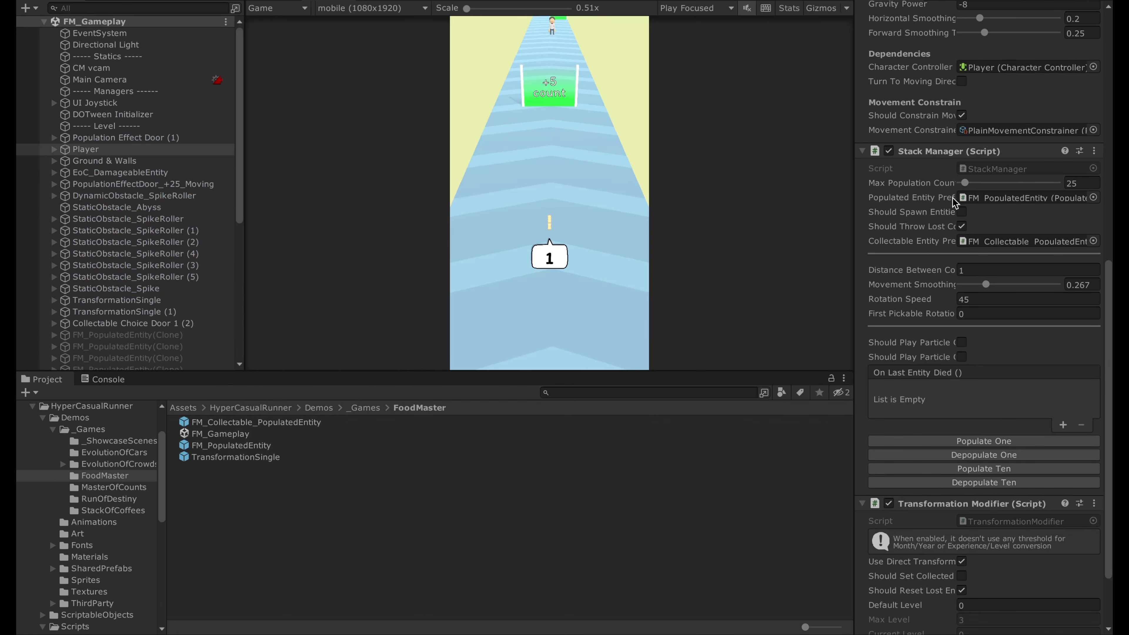
click(967, 443)
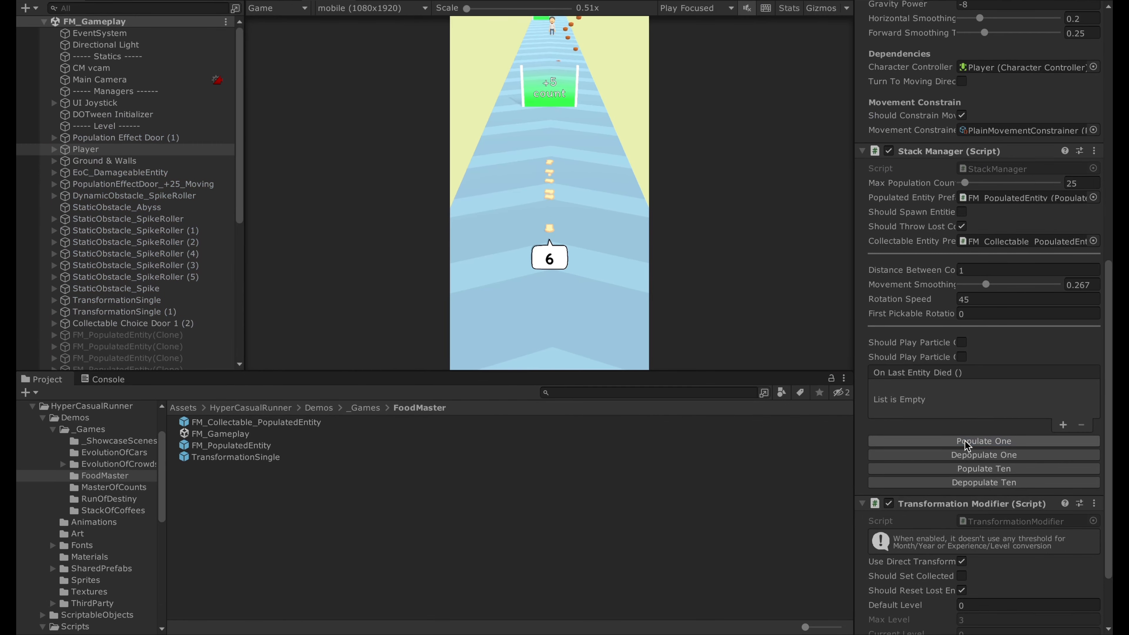
click(967, 442)
click(967, 442)
click(967, 442)
click(967, 442)
click(967, 443)
click(967, 442)
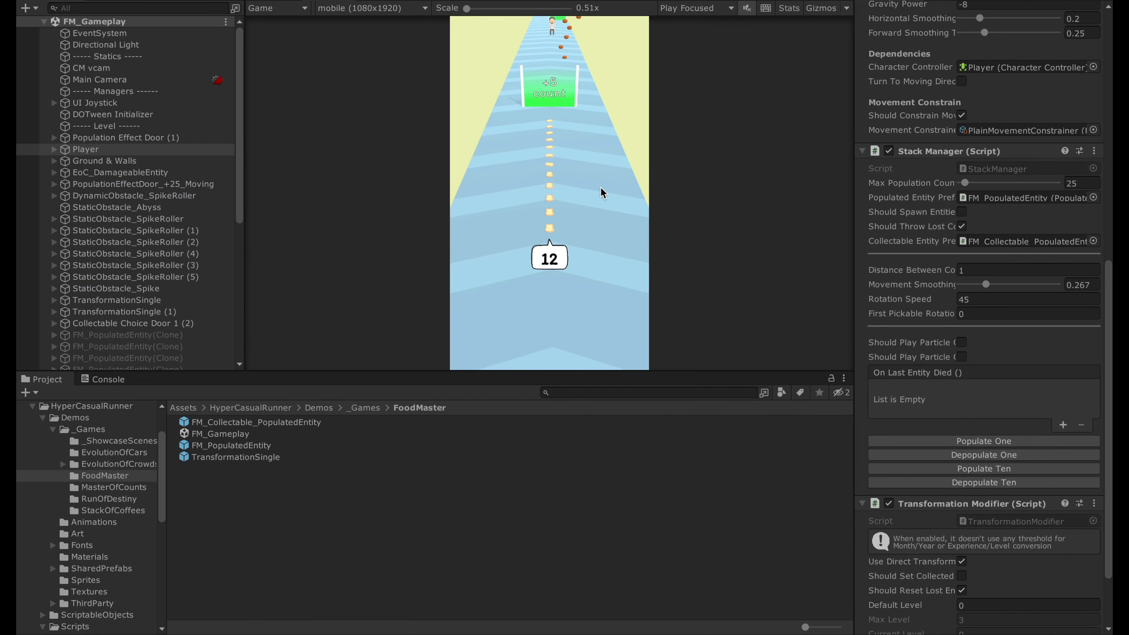
Remove five entities from the running game's stack one at a time with Depopulate One
click(937, 451)
click(937, 451)
click(937, 451)
click(937, 451)
click(937, 451)
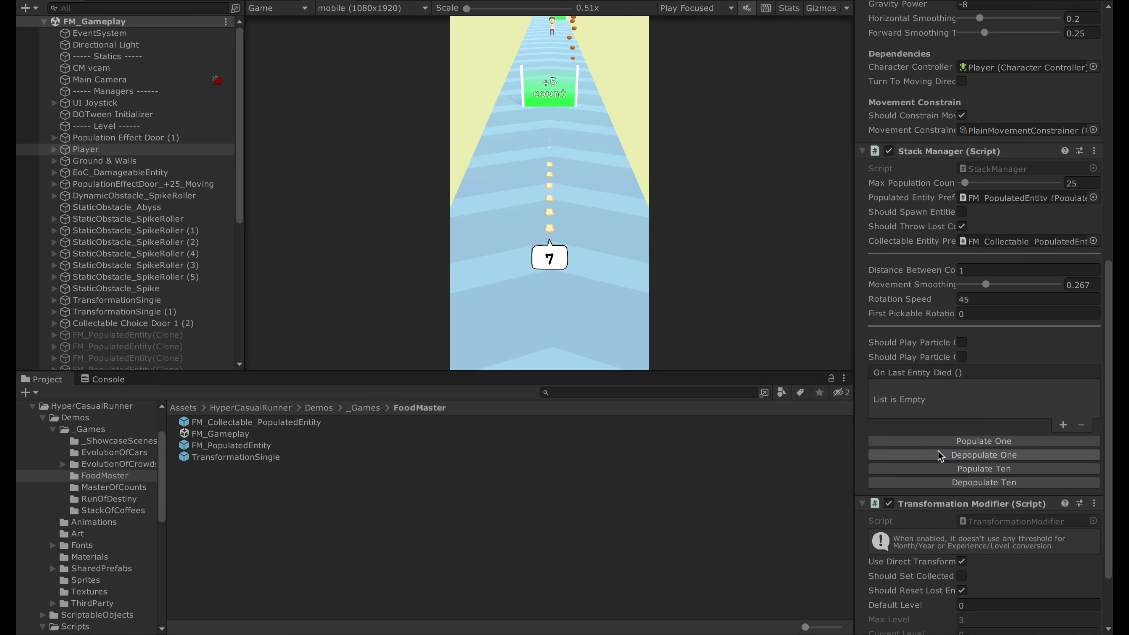
Test Depopulate Ten and Populate Ten repeatedly on the stack, and stop the game
click(926, 480)
click(933, 470)
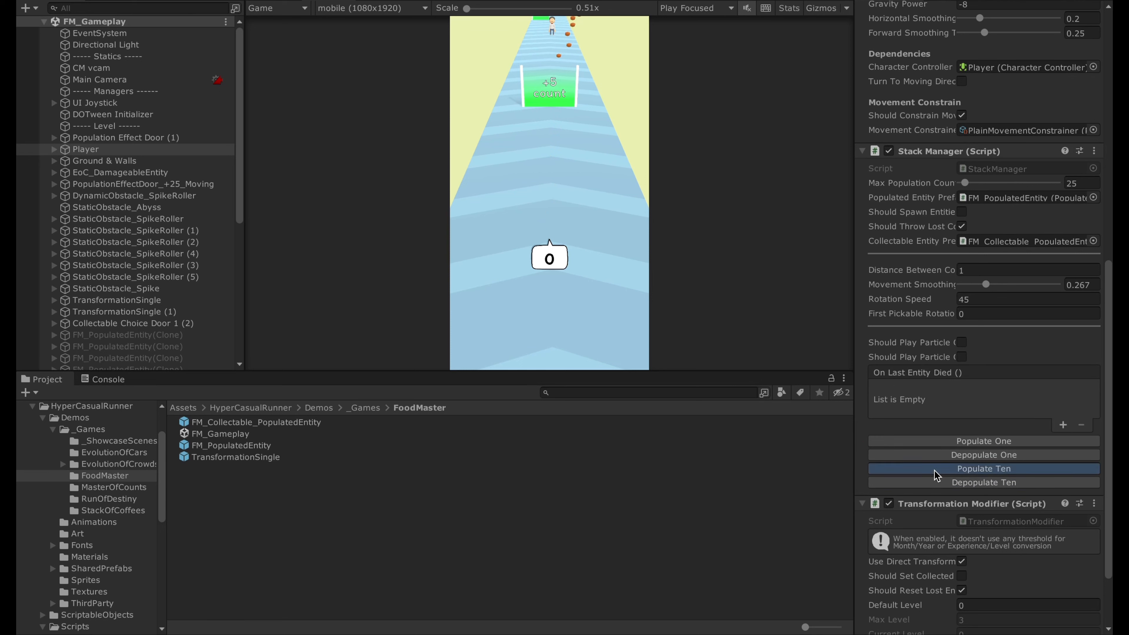
click(934, 470)
click(932, 472)
click(927, 477)
click(927, 477)
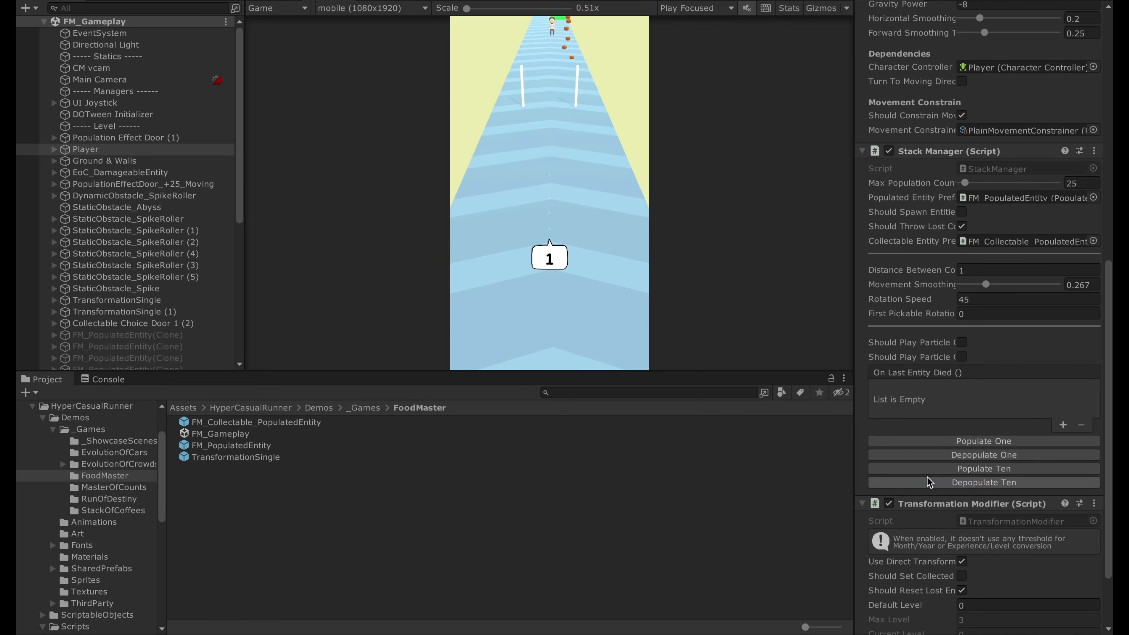
key(ctrl+p)
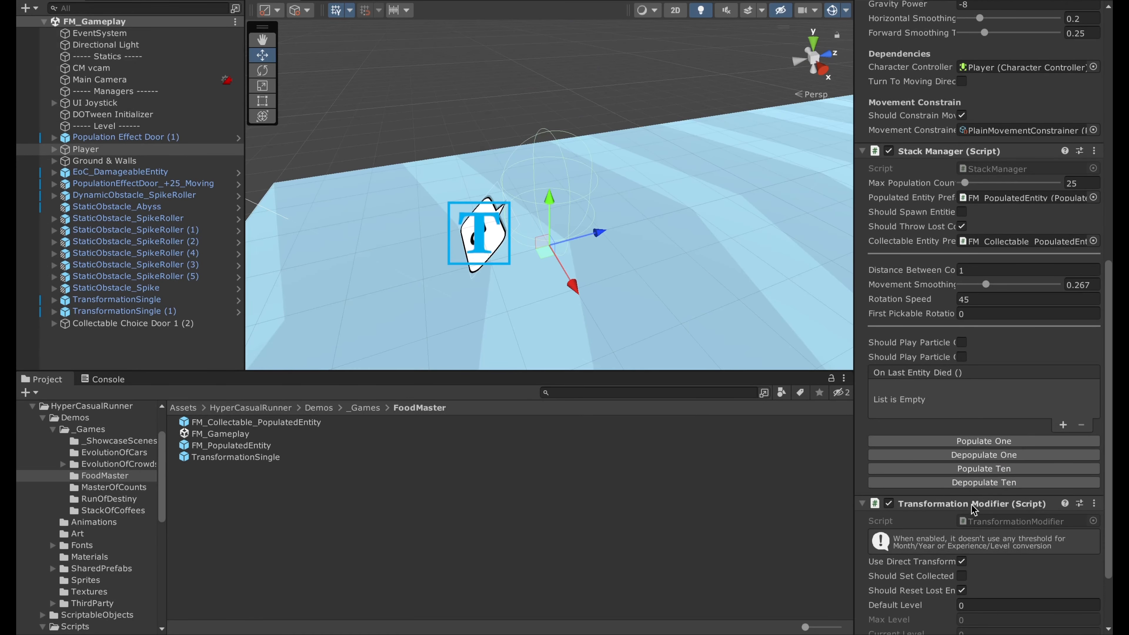
Open the Stack Manager's FM_PopulatedEntity prefab and inspect its Visuals object with the bread and burgerCheese children
scroll(972, 508, down, 3)
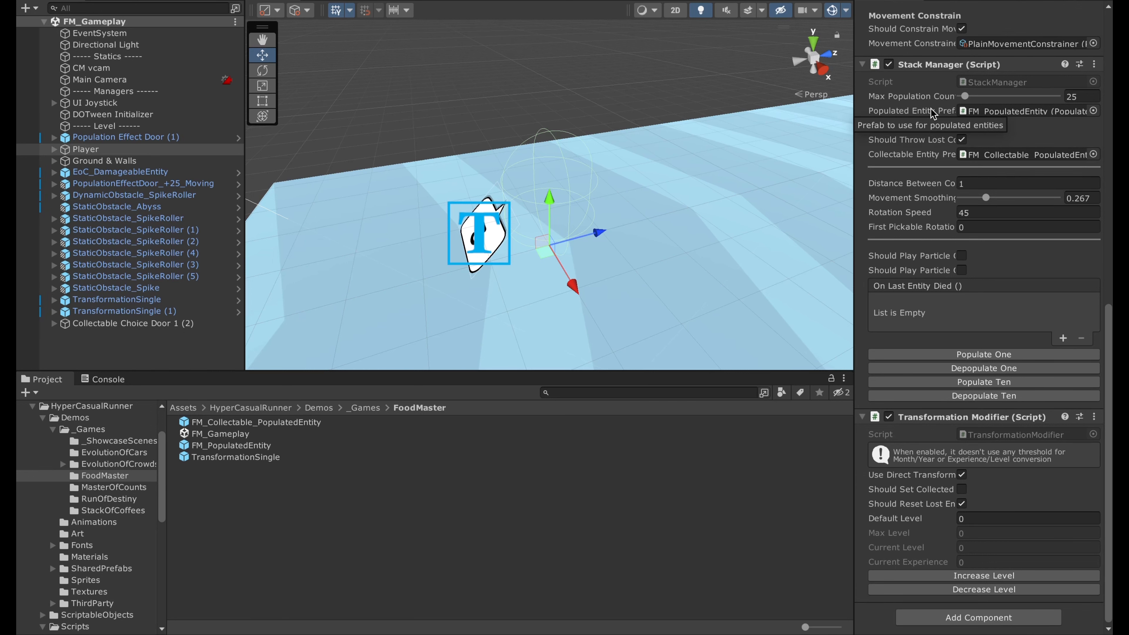
double_click(1017, 111)
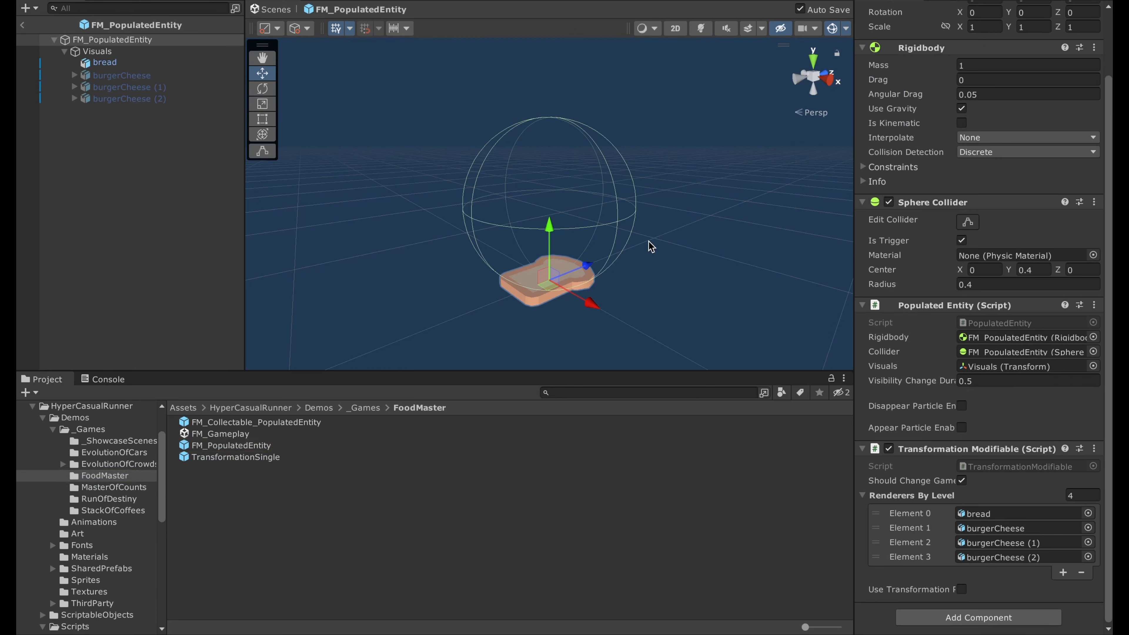
click(153, 64)
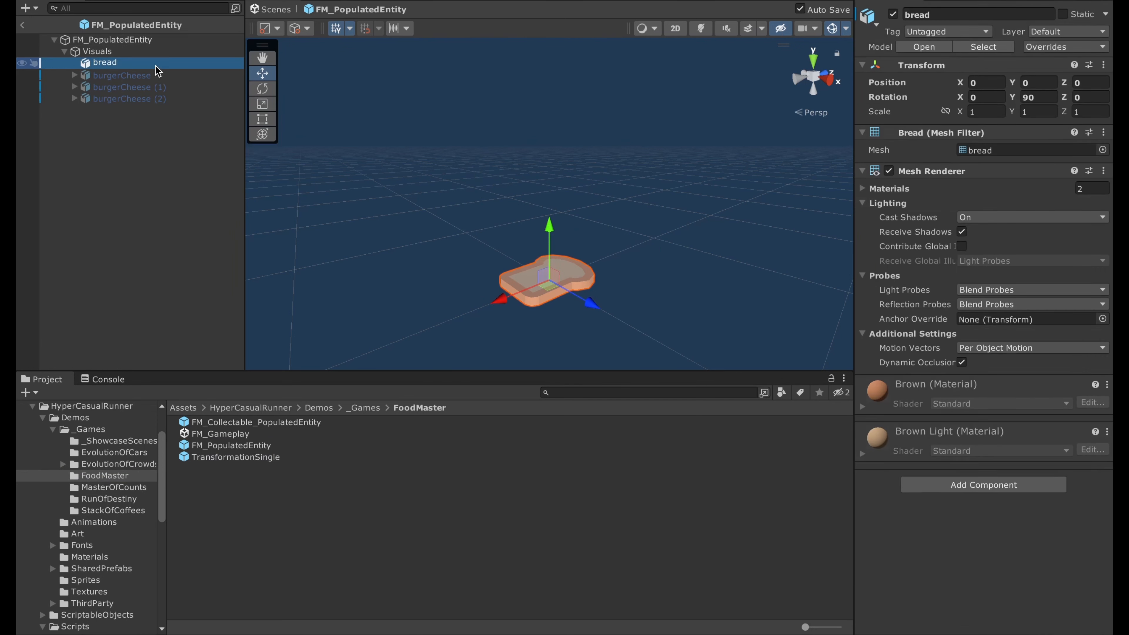
shift+click(146, 98)
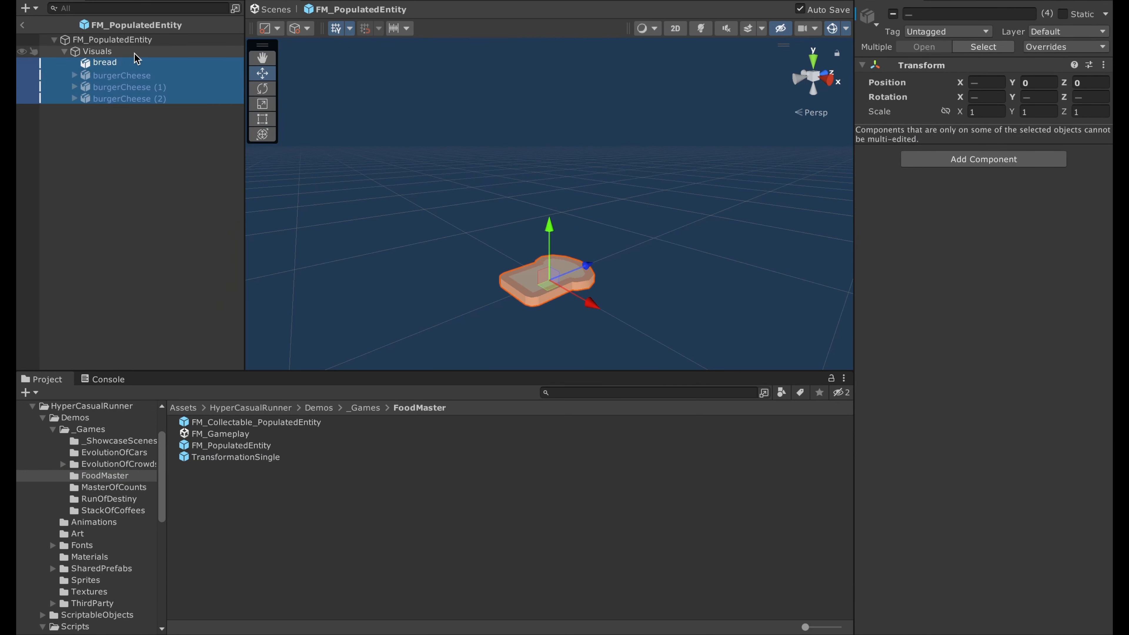
click(145, 64)
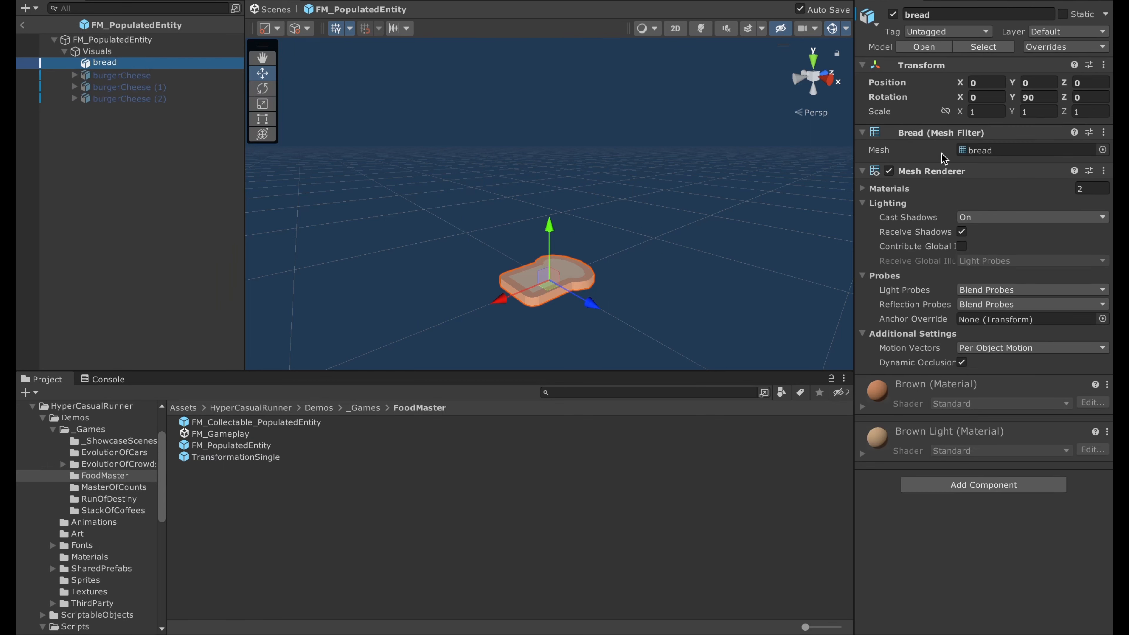
click(162, 52)
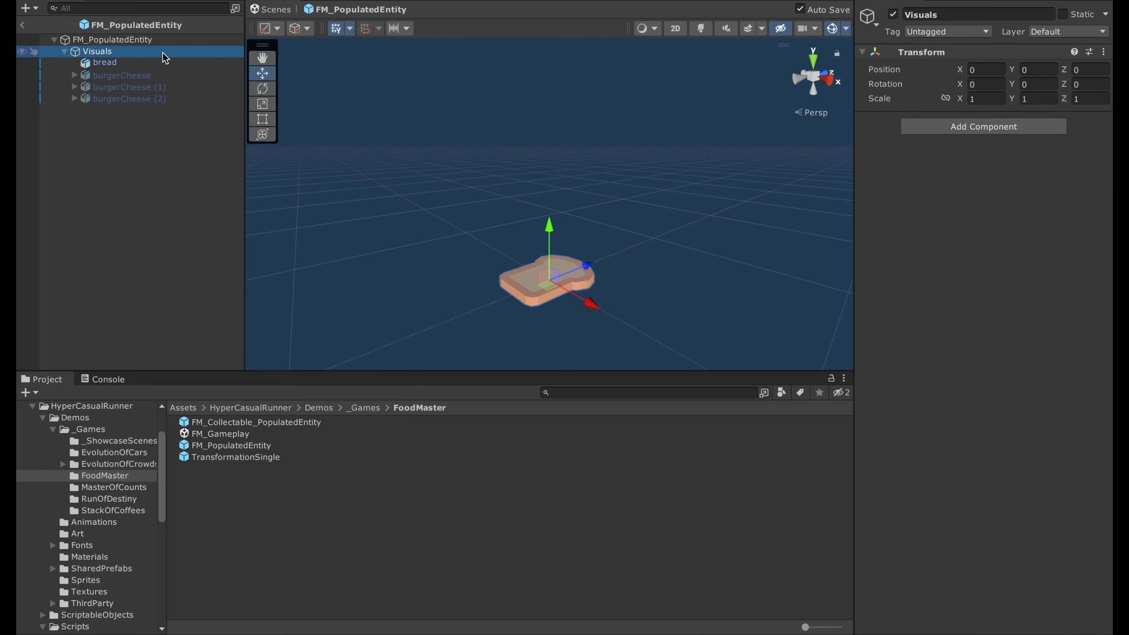
Check which child object each Renderers By Level element references in the prefab root's Transformation Modifiable component
click(170, 40)
scroll(937, 358, down, 3)
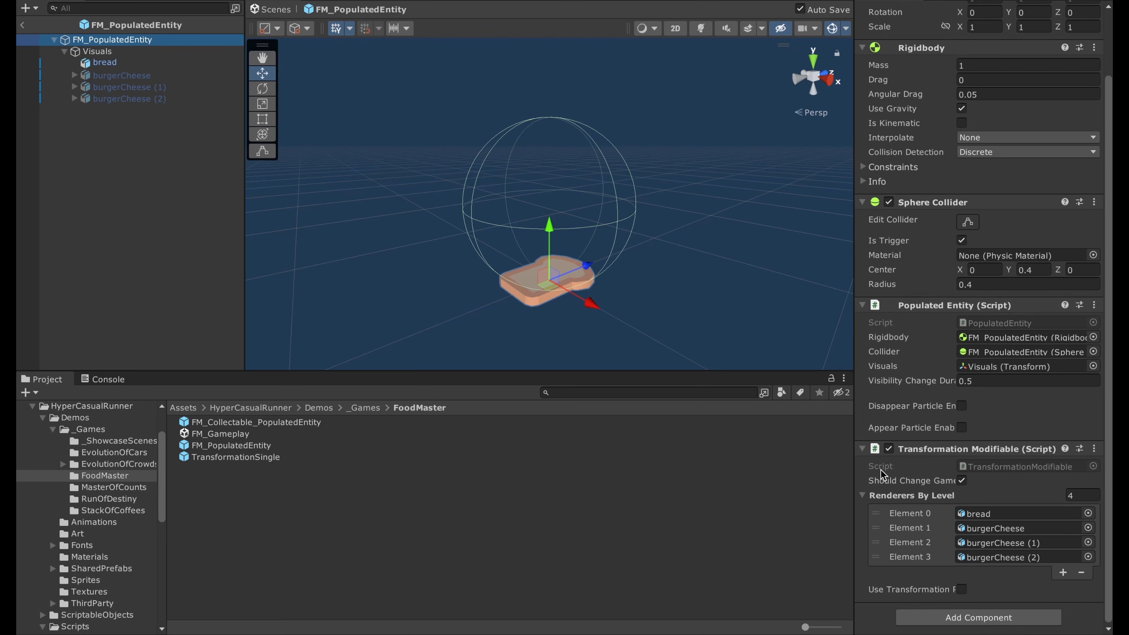
click(986, 513)
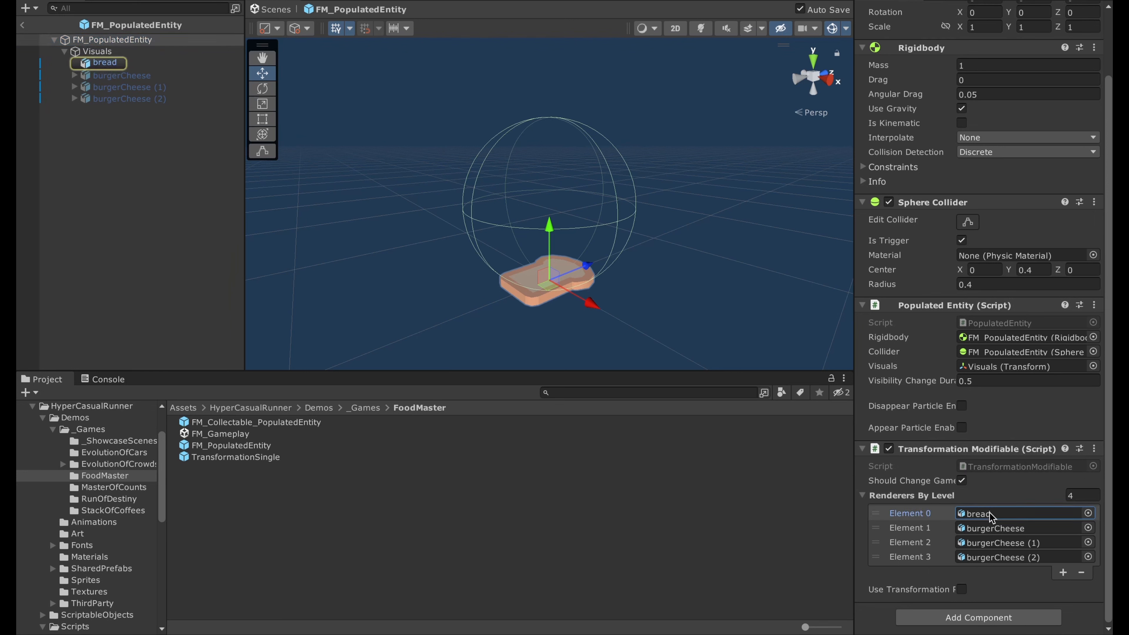
click(984, 528)
click(977, 557)
click(978, 542)
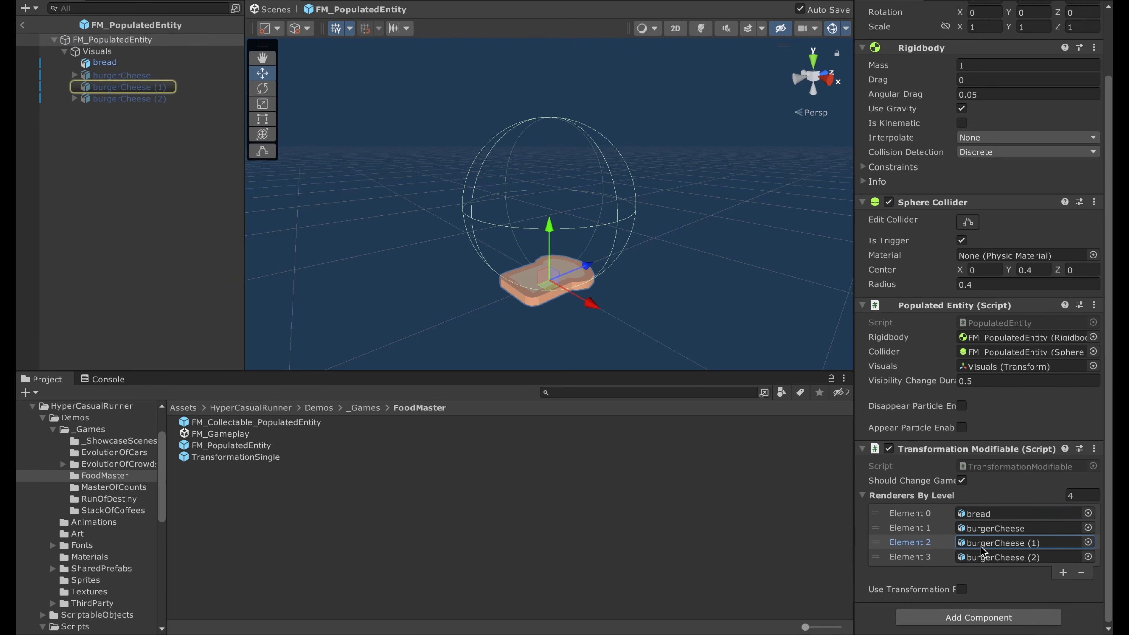
click(978, 557)
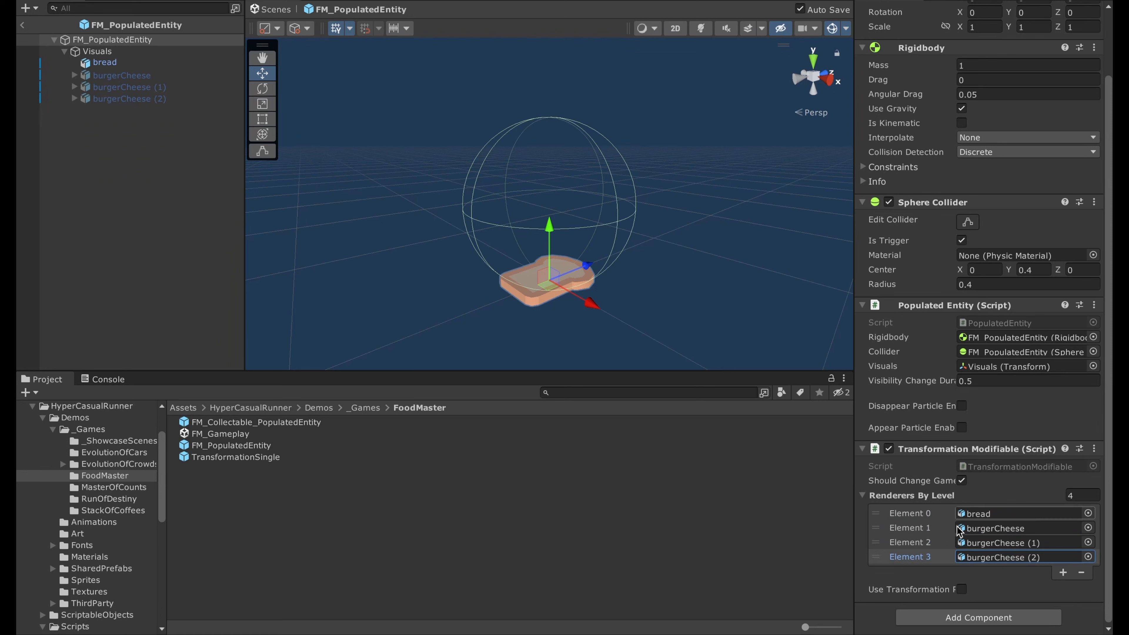
Deactivate bread and preview burgerCheese, burgerCheese (1) and burgerCheese (2) by activating them in turn
click(169, 76)
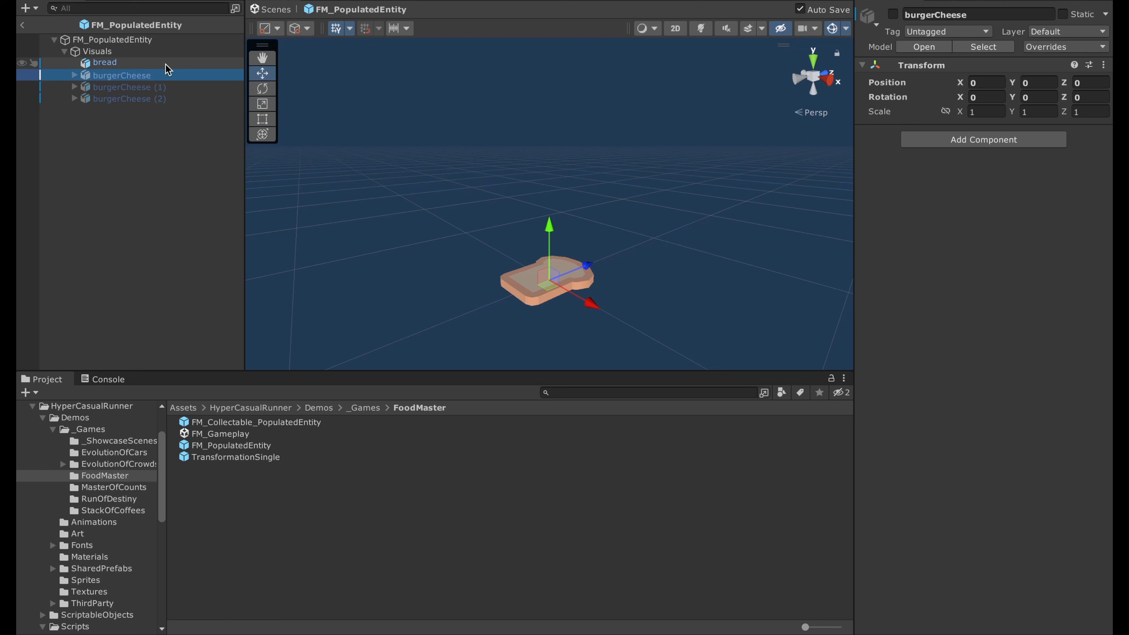
click(166, 64)
key(alt+shift+a)
key(Down)
key(alt+shift+a)
key(alt+shift+a)
key(Down)
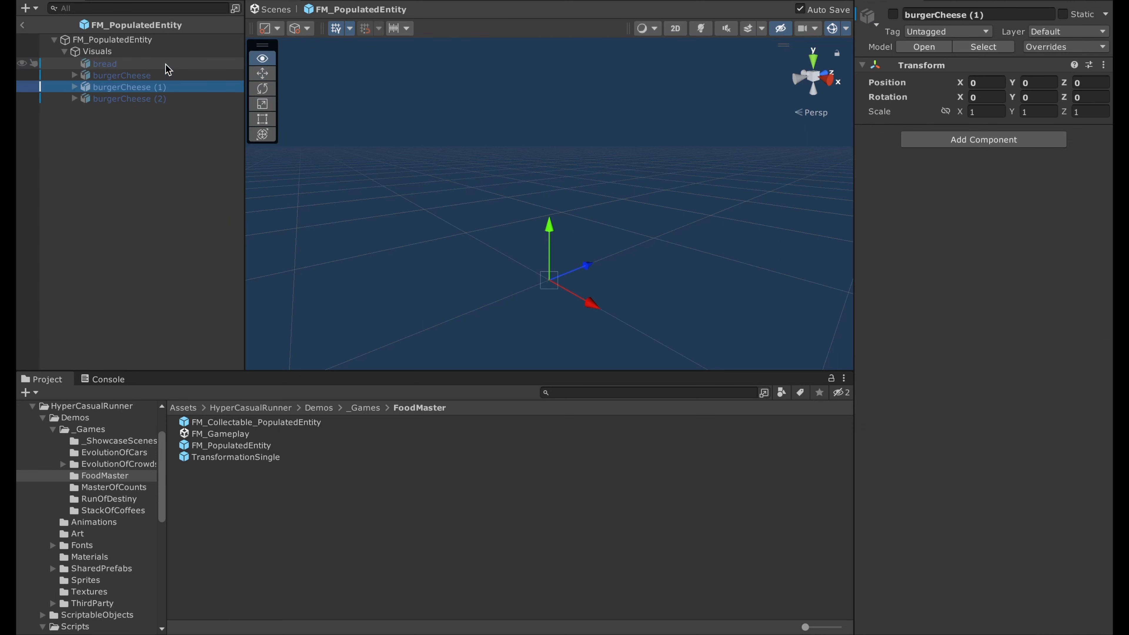
key(alt+shift+a)
key(alt+shift+a)
key(Down)
key(alt+shift+a)
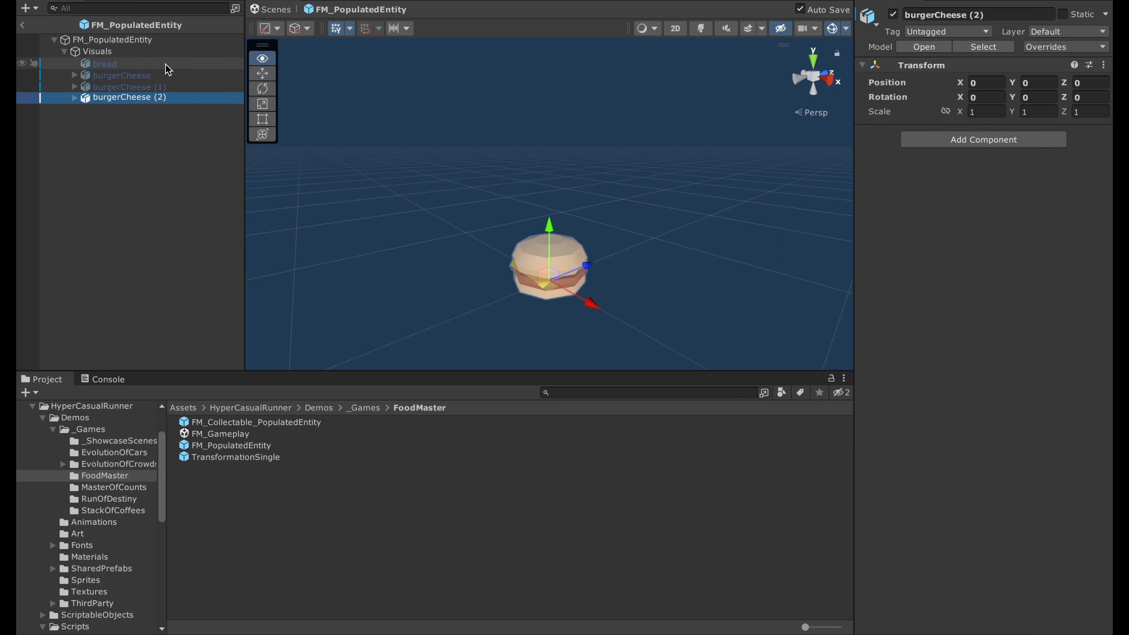
Toggle the level visuals back in reverse order, leaving only bread active in the prefab
key(alt+shift+a)
key(Up)
key(alt+shift+a)
key(alt+shift+a)
key(Up)
key(alt+shift+a)
key(Up)
key(alt+shift+a)
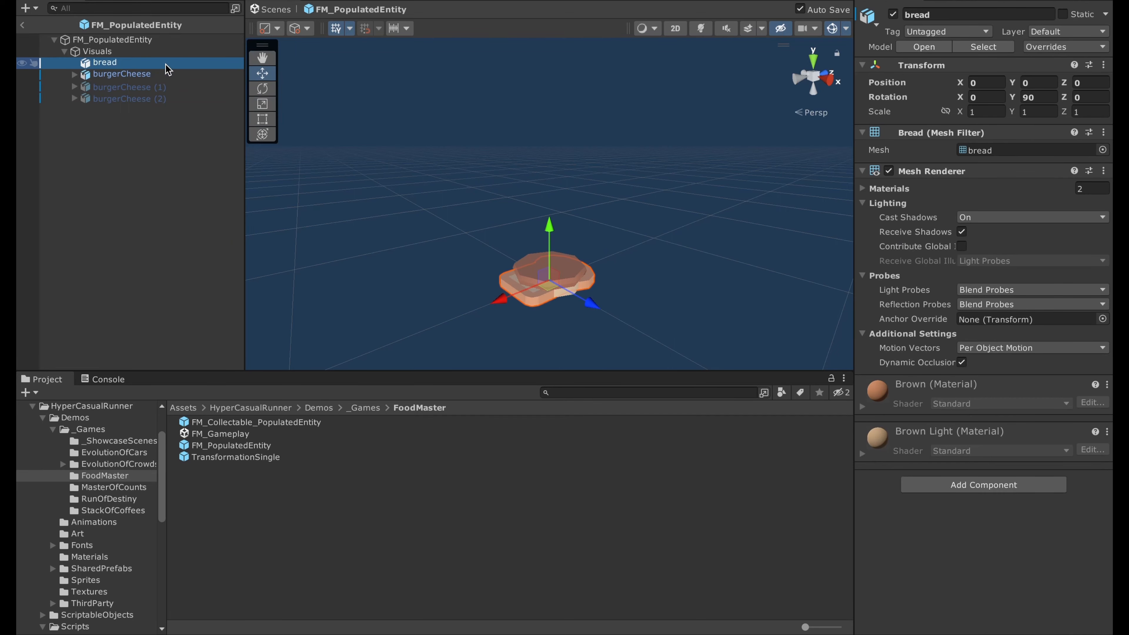
key(Down)
key(alt+shift+a)
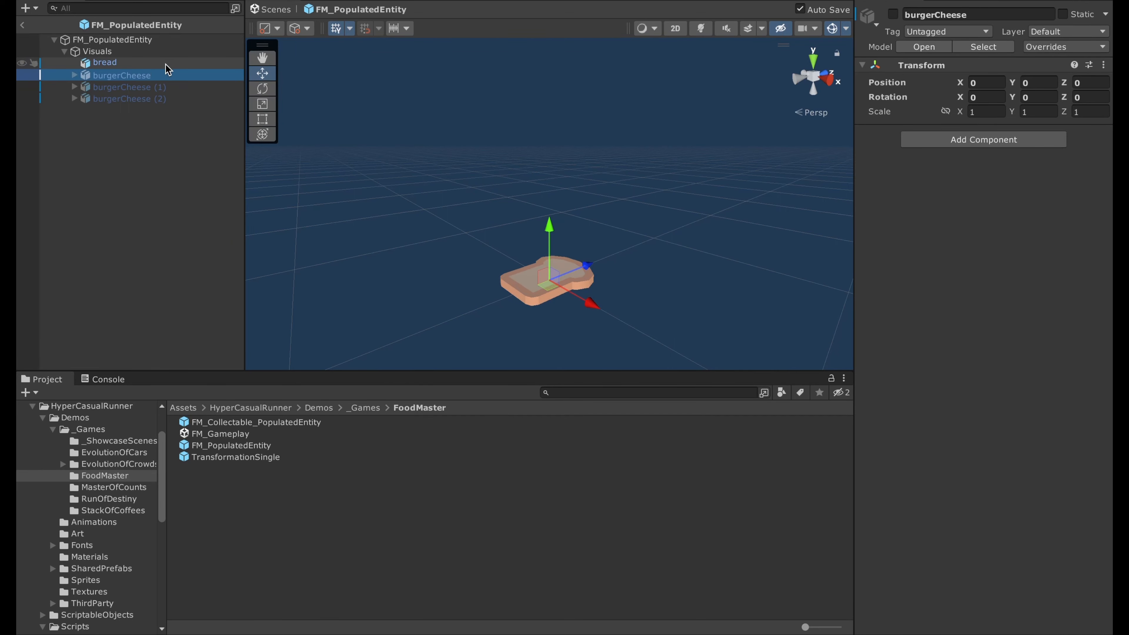
Return to the FM_Gameplay scene and review the Player's Stack Manager and Transformation Modifier settings
click(273, 11)
scroll(989, 422, down, 8)
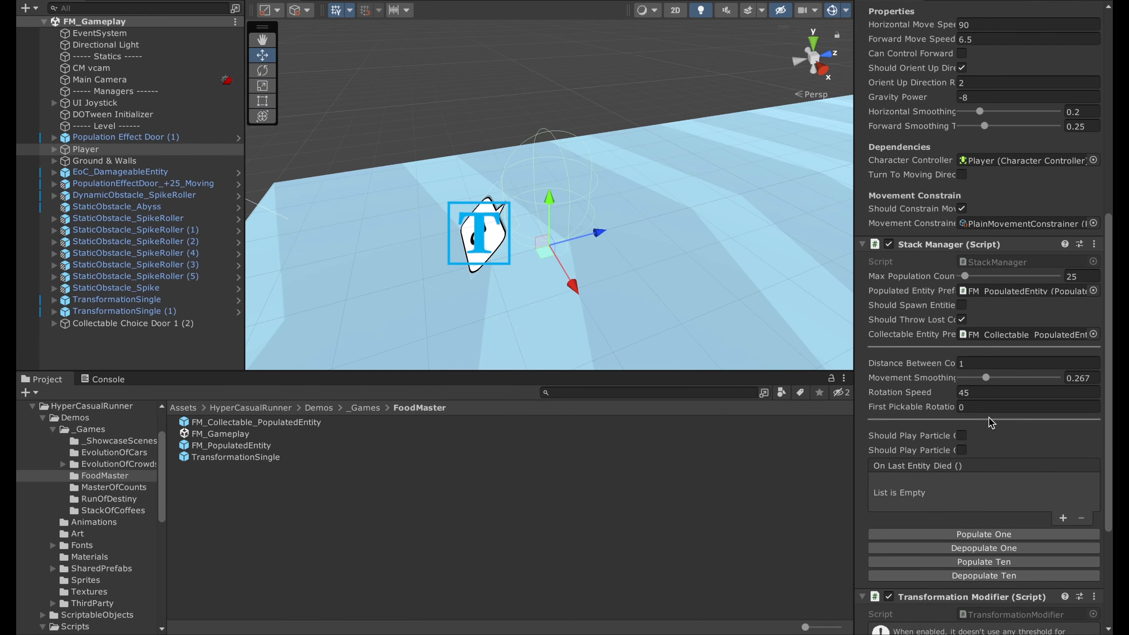
scroll(990, 421, down, 6)
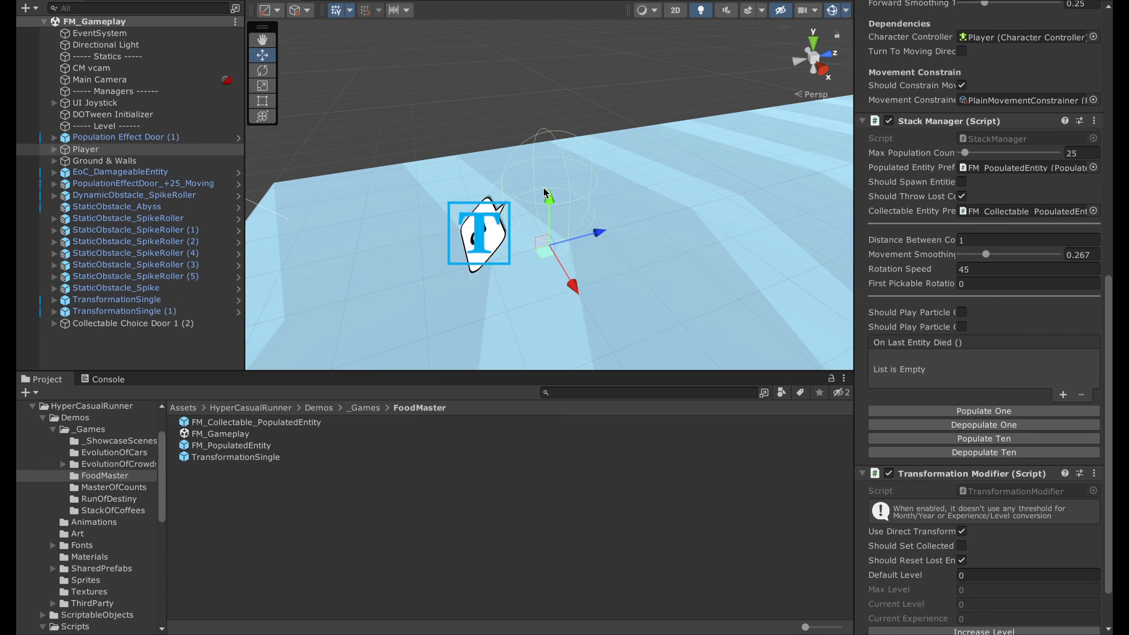
scroll(1024, 373, down, 3)
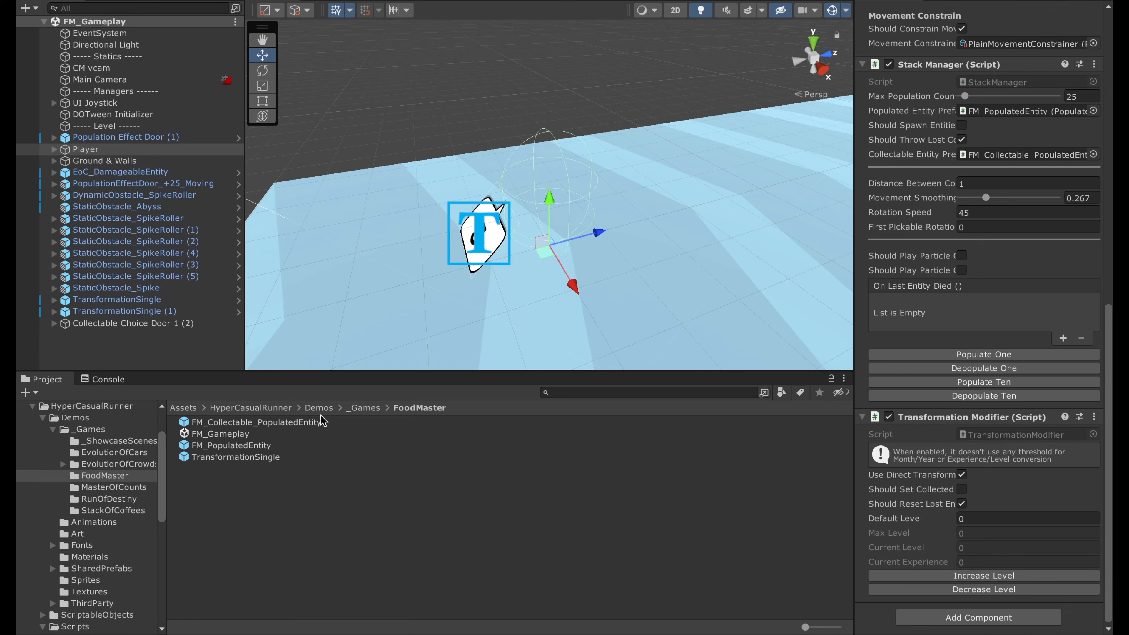
Open the EoC_Gameplay scene from the EvolutionOfCrowds folder under _Games
click(364, 409)
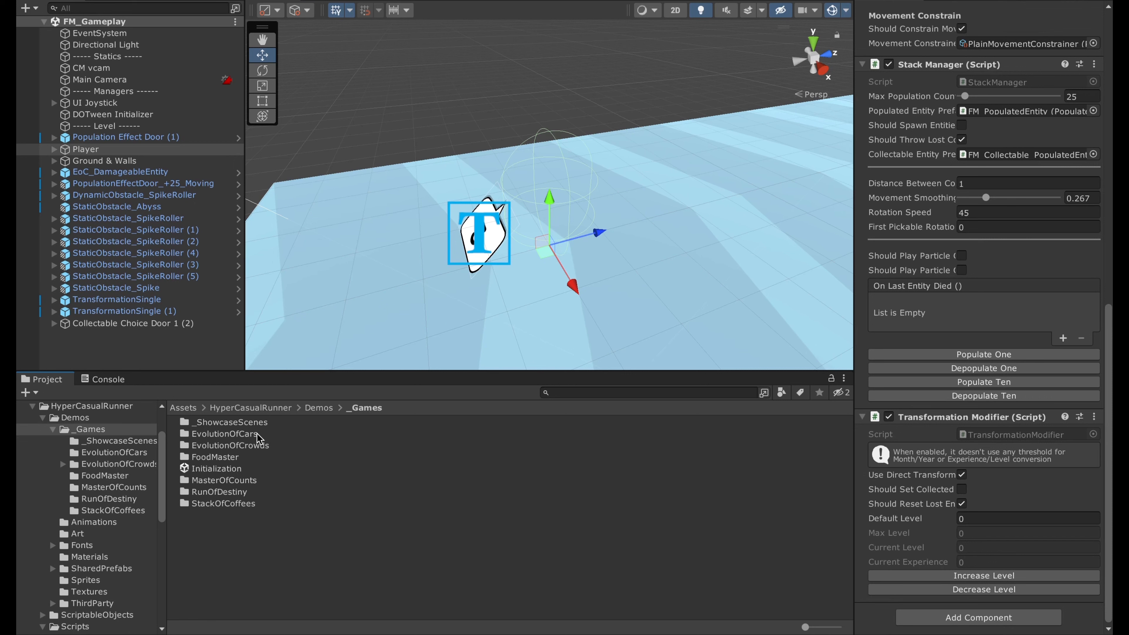
double_click(253, 446)
double_click(249, 445)
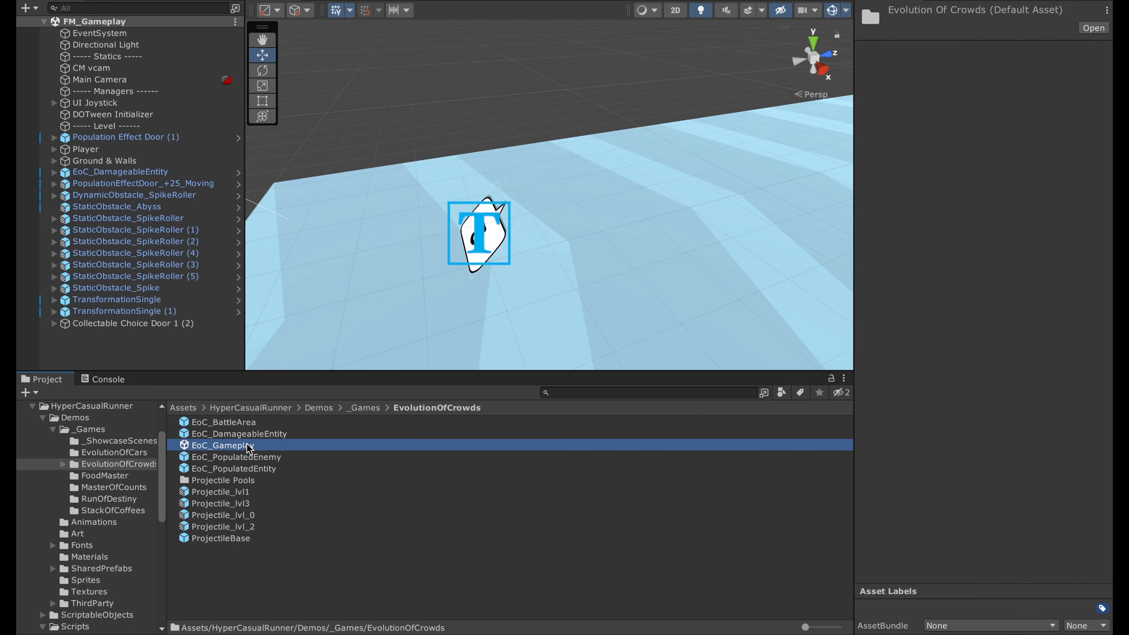
Select the Player, frame it, and review its Crowd Manager, Transformation Modifier, Projectile Shooter Modifier and Animation Modifier components
click(145, 149)
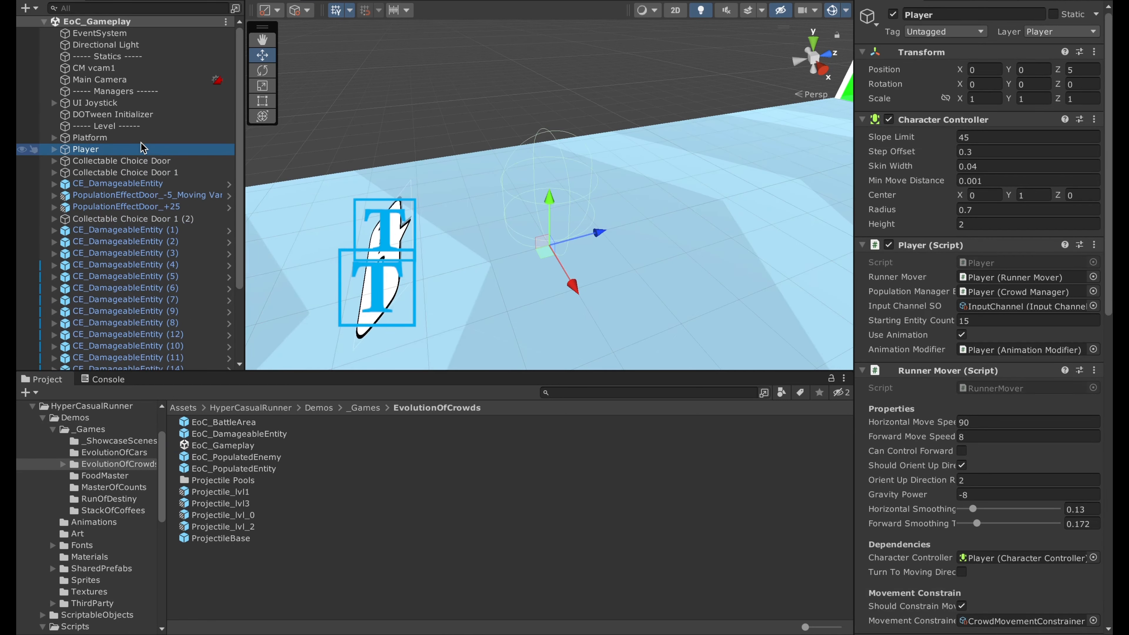
key(f)
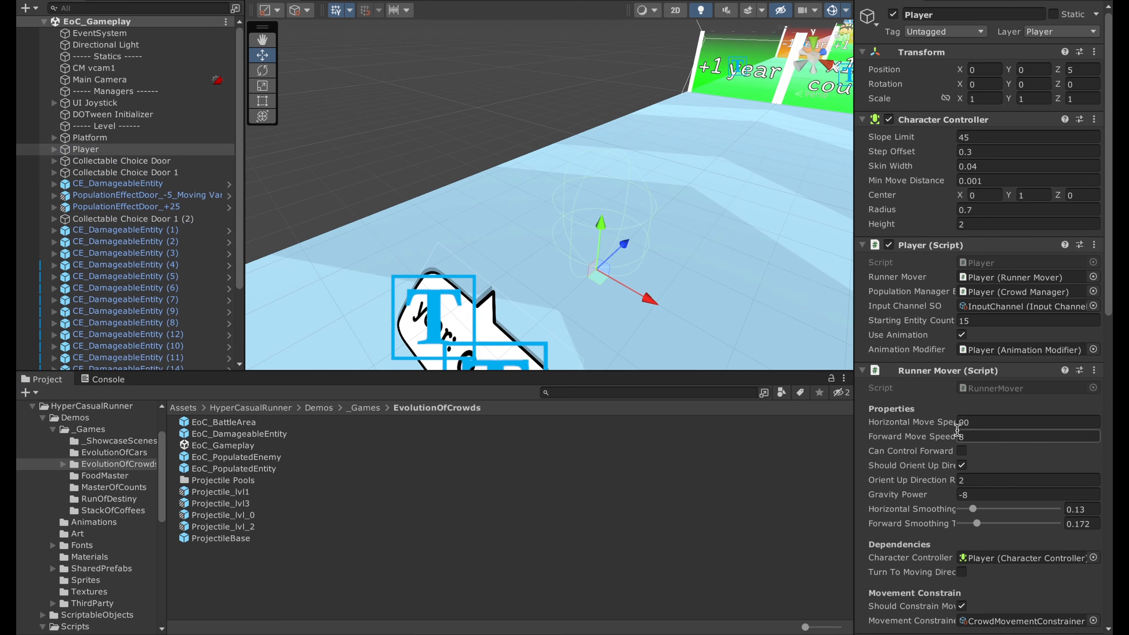
scroll(957, 429, down, 15)
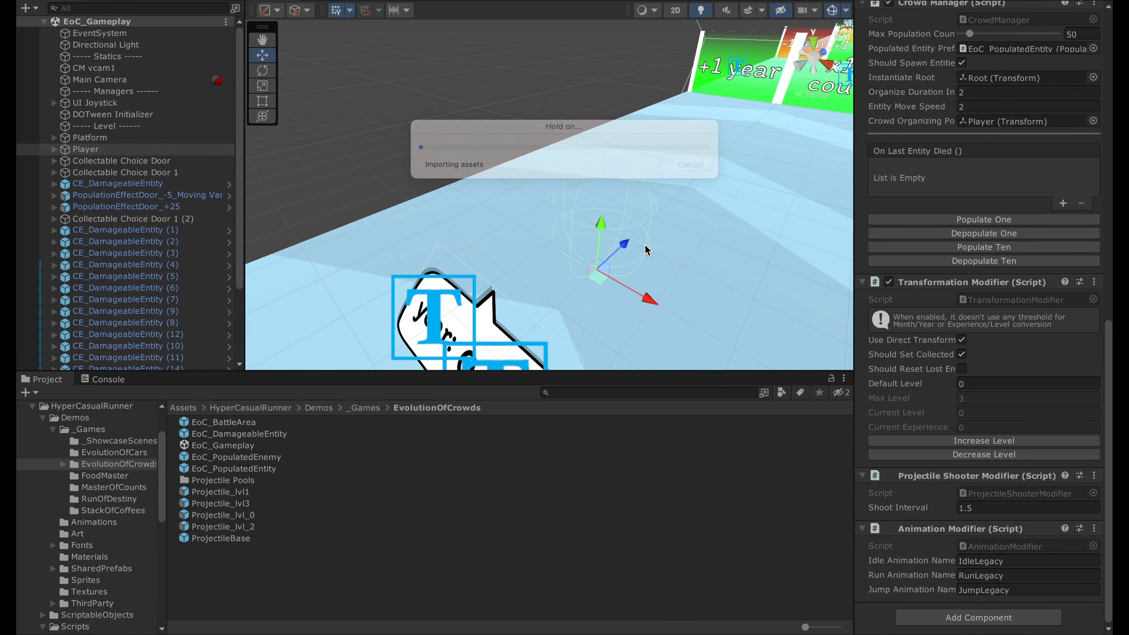
Run the EoC_Gameplay scene and steer the crowd along the platform in the Game view
drag(584, 270, 504, 232)
key(ctrl+p)
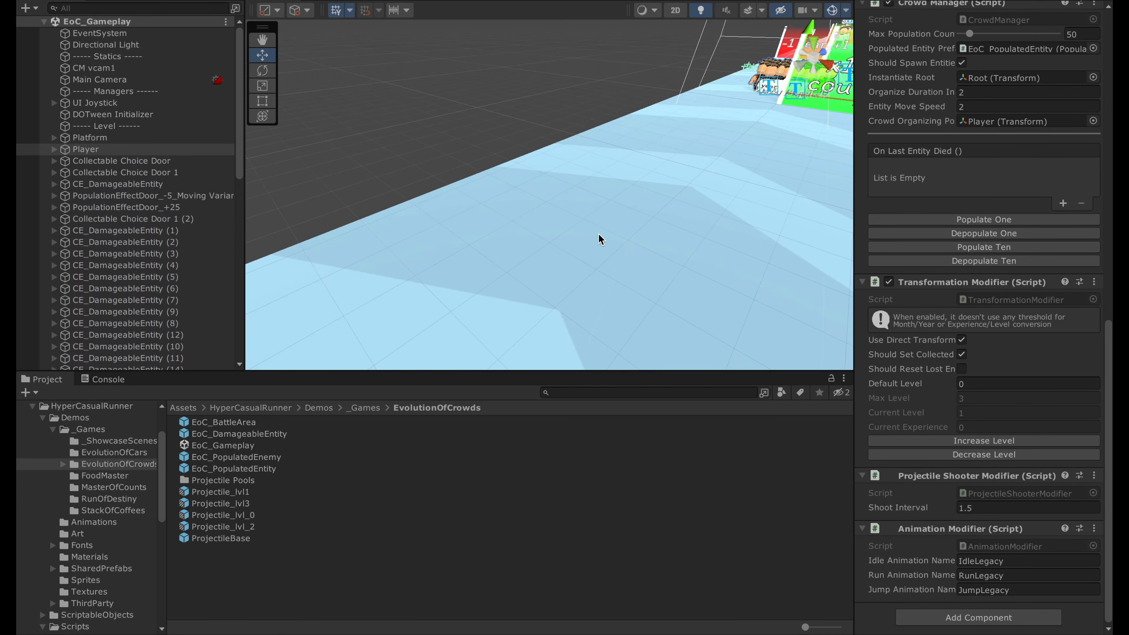
key(ctrl+2)
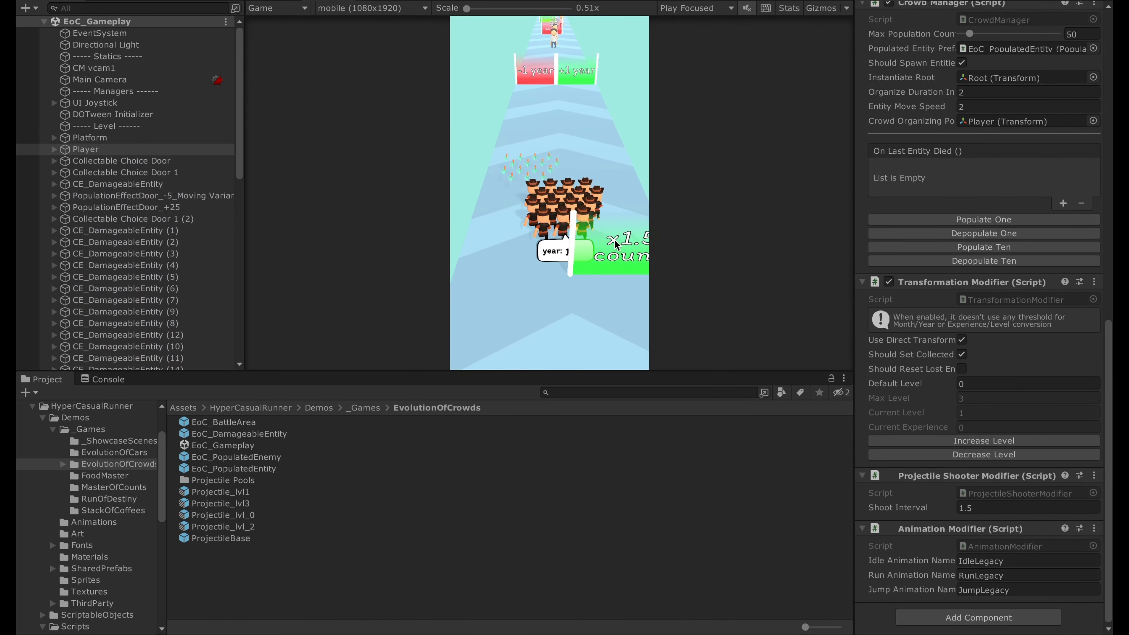
drag(614, 240, 571, 262)
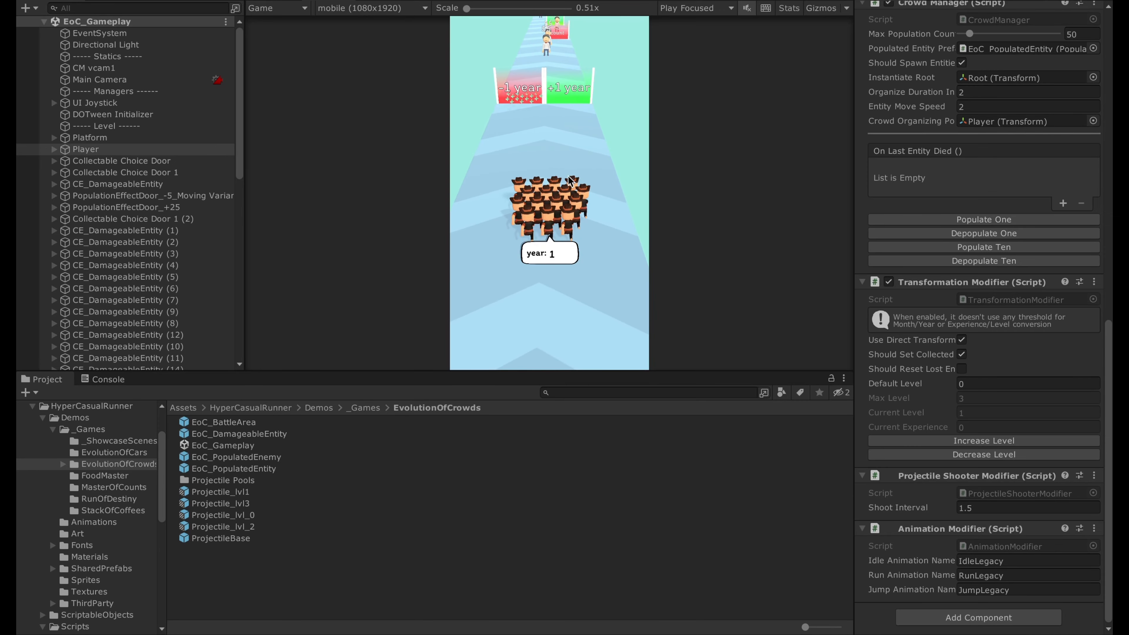
Return to the Scene view, select one crowd member's EoC_PopulatedEntity(Clone) root, and review its Transformation, Projectile Shooter and Animation Modifiable components
key(ctrl+1)
right_drag(544, 105, 440, 116)
key(d)
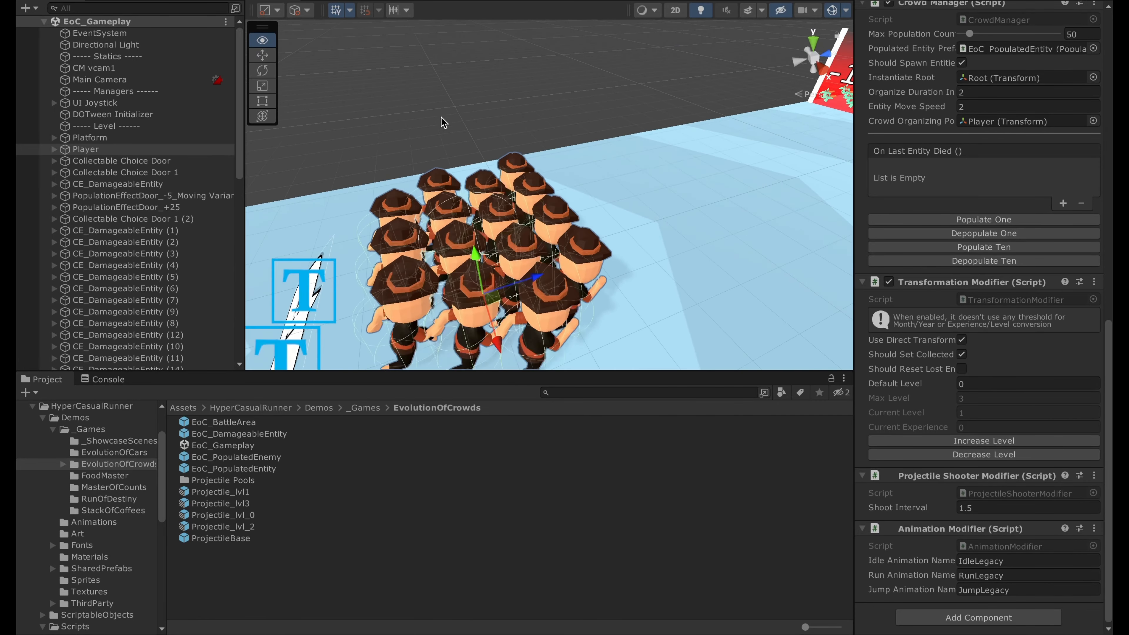
scroll(440, 116, down, 3)
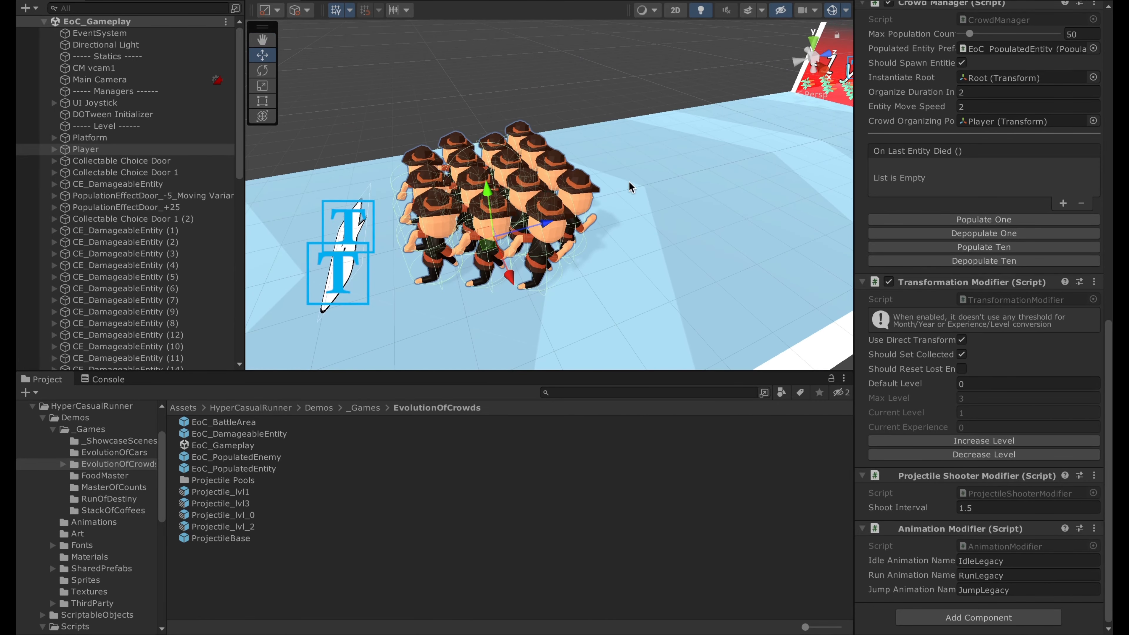
right_drag(620, 183, 704, 149)
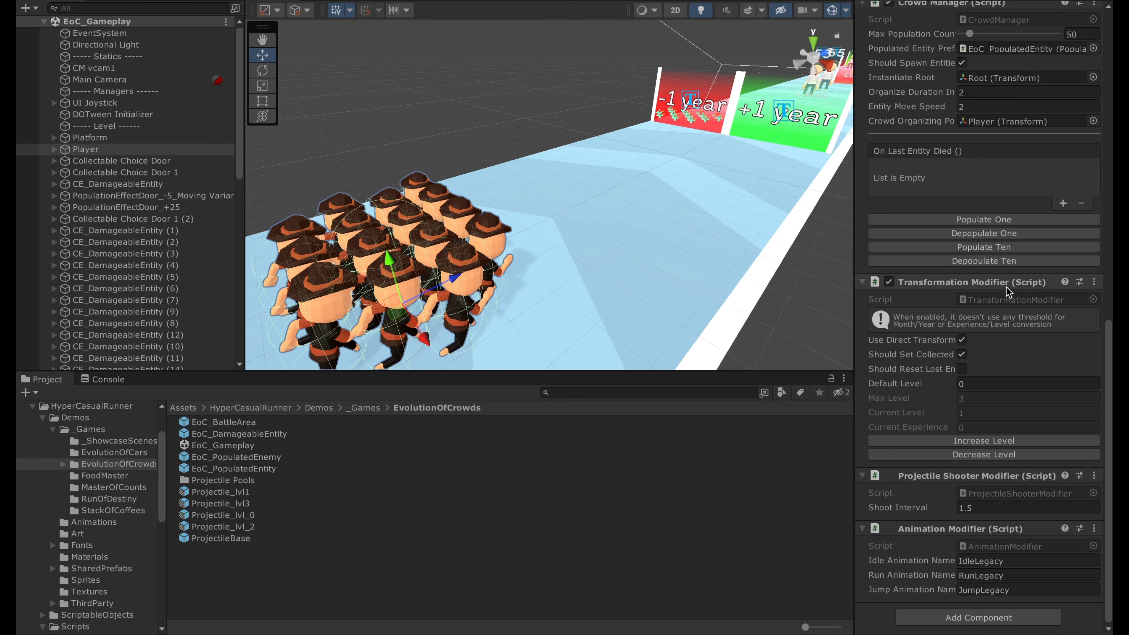
right_drag(598, 198, 549, 217)
click(549, 216)
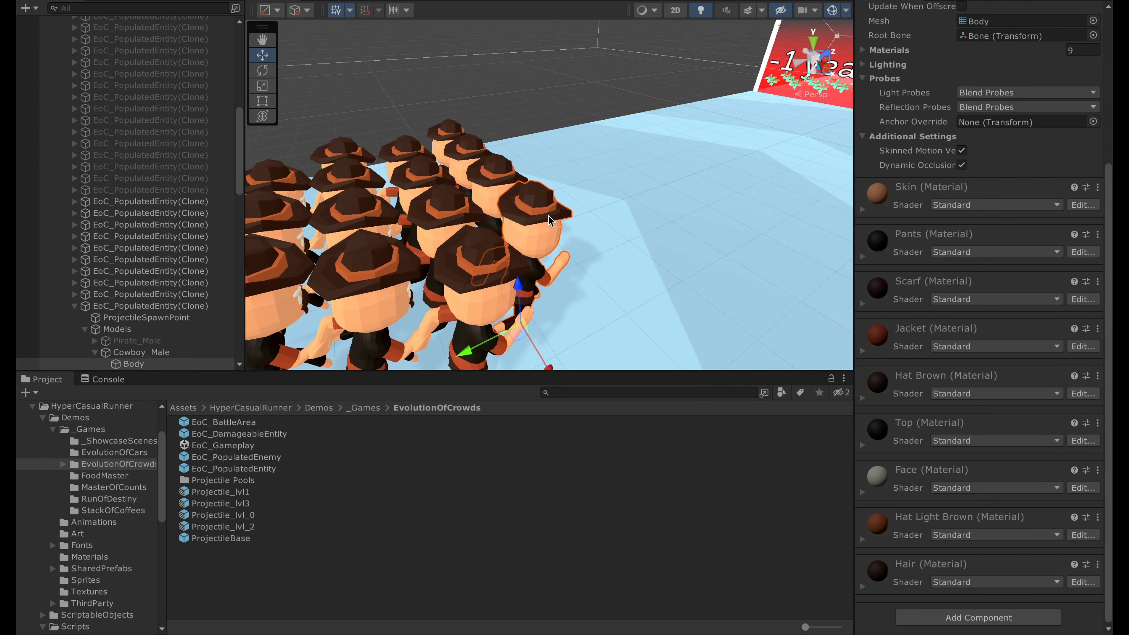
click(199, 307)
scroll(961, 300, down, 1)
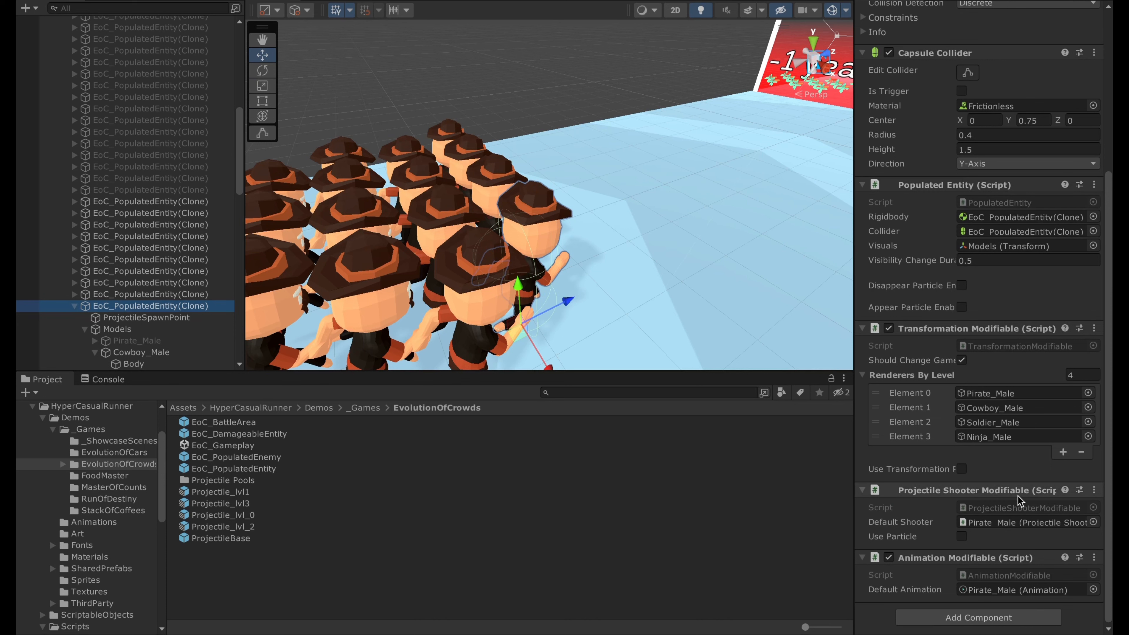
Reselect the Player and check the Shoot Interval of its Projectile Shooter Modifier
scroll(139, 198, up, 10)
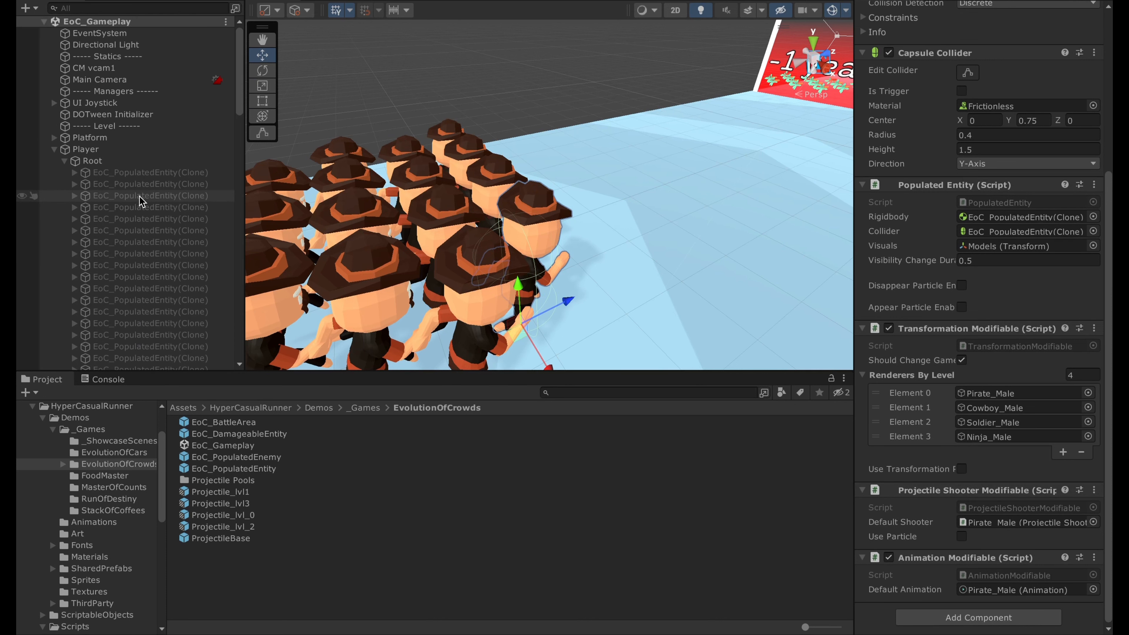
click(139, 150)
scroll(1031, 366, down, 5)
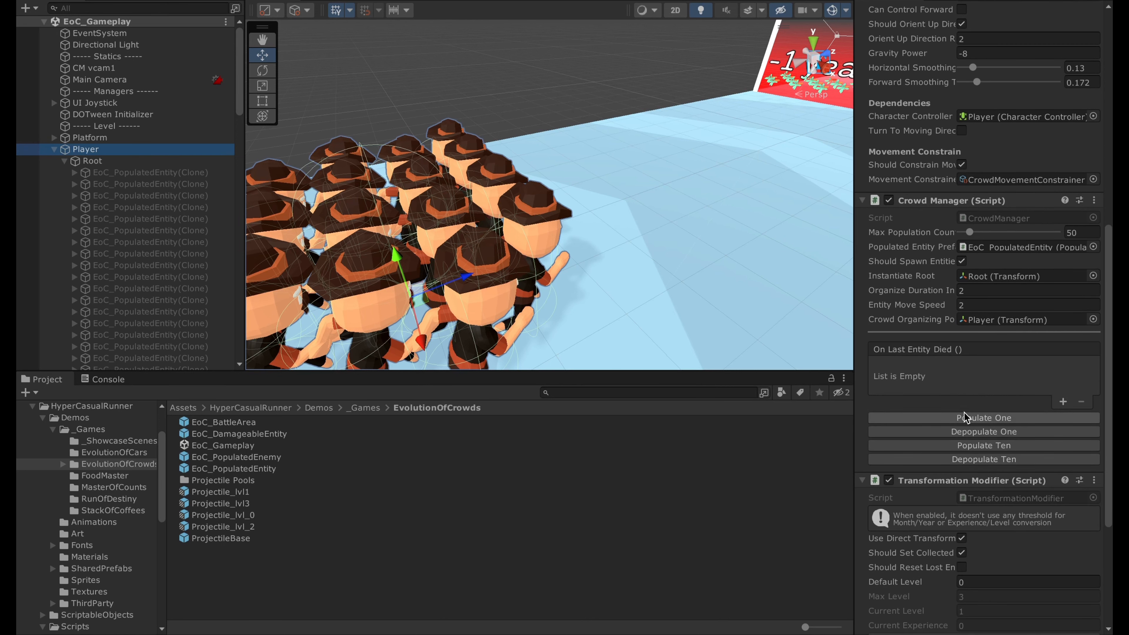
scroll(960, 418, down, 5)
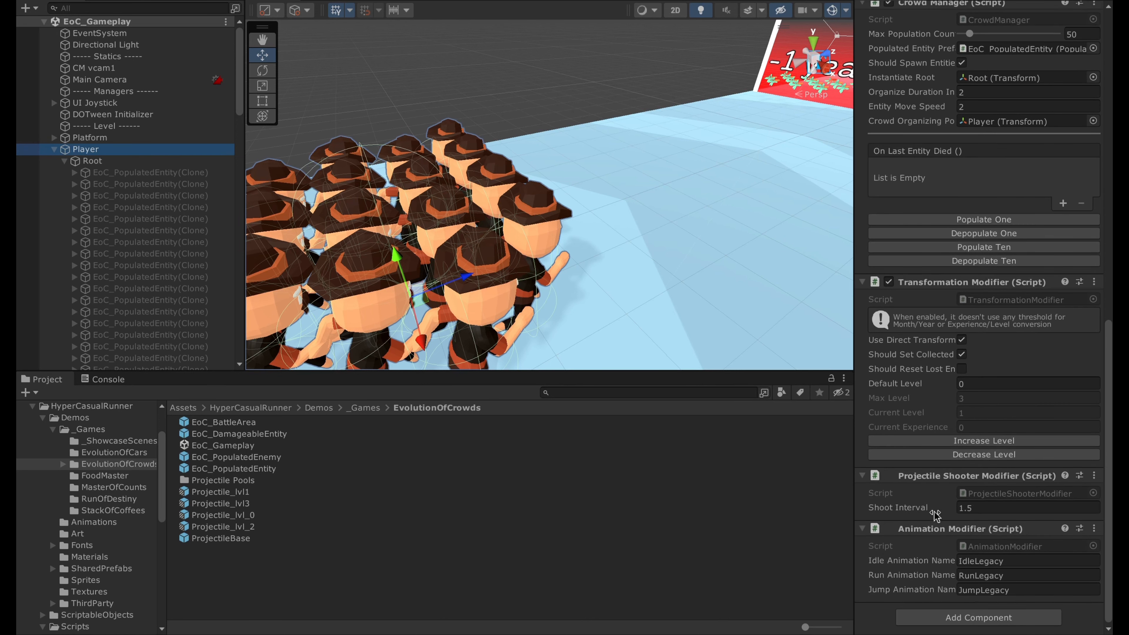
click(978, 511)
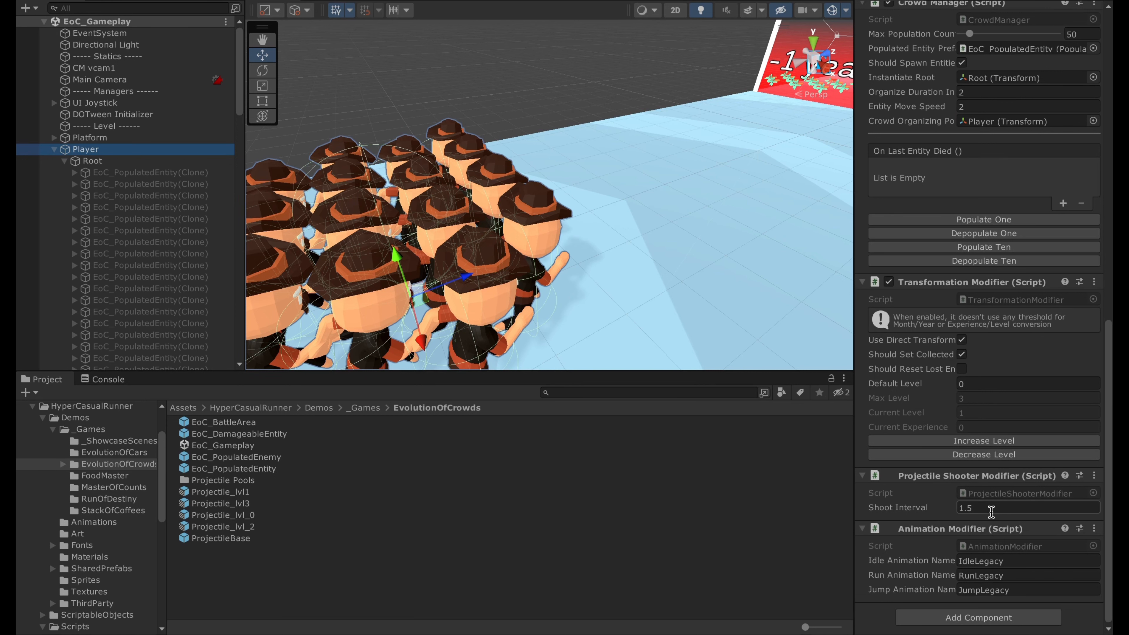
Select the crowd member's EoC_PopulatedEntity(Clone) again and locate the object referenced as its Default Shooter
click(546, 207)
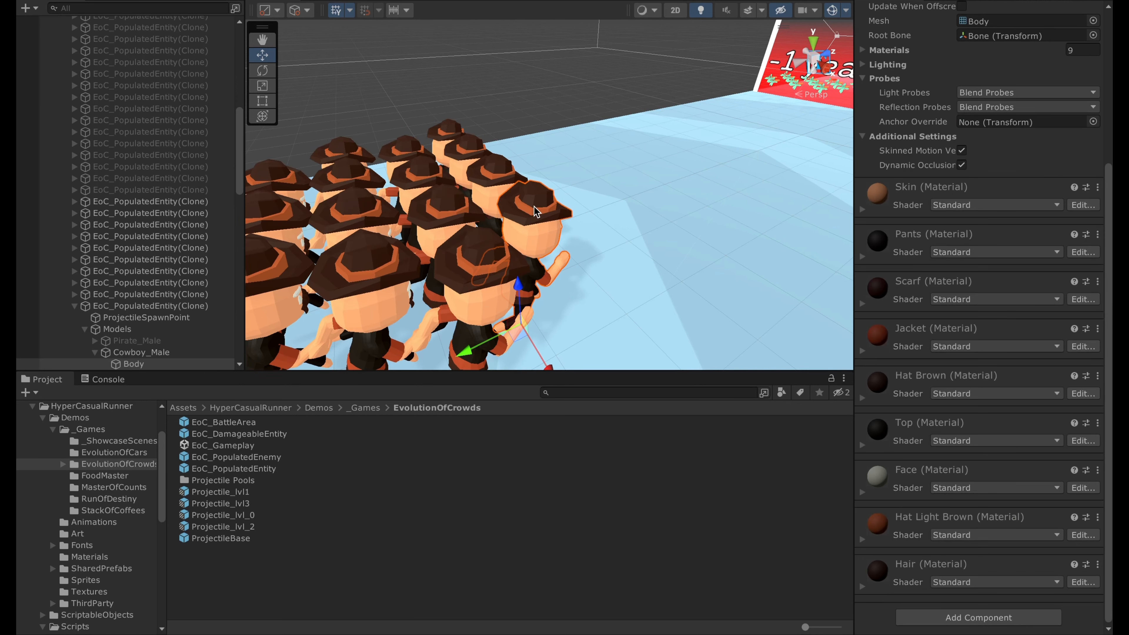
click(537, 212)
scroll(975, 462, down, 1)
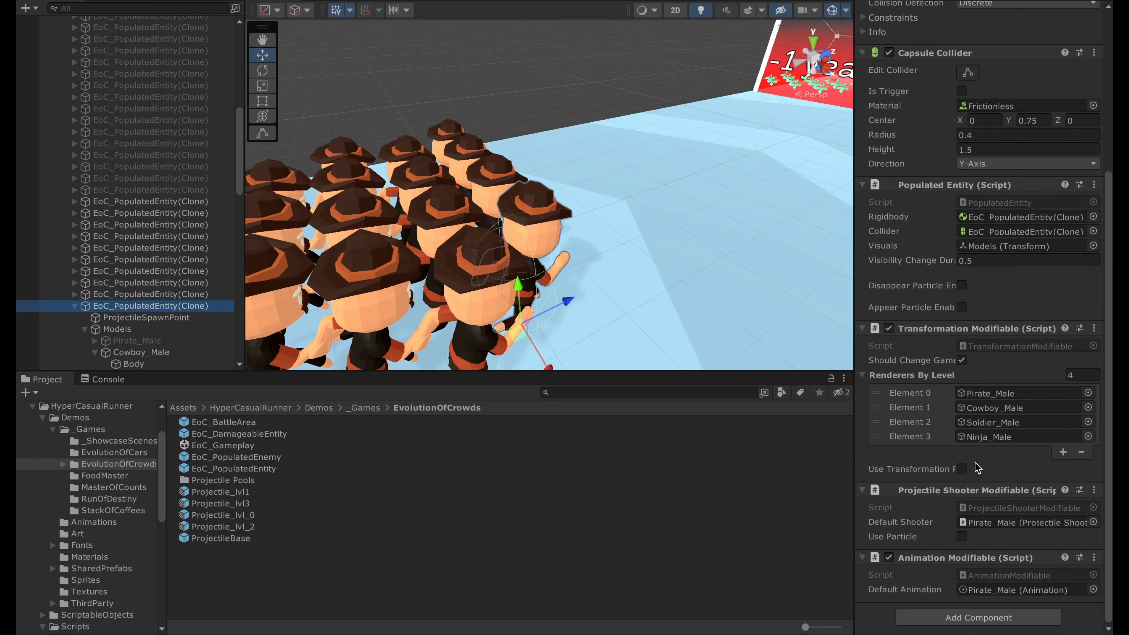
click(1001, 524)
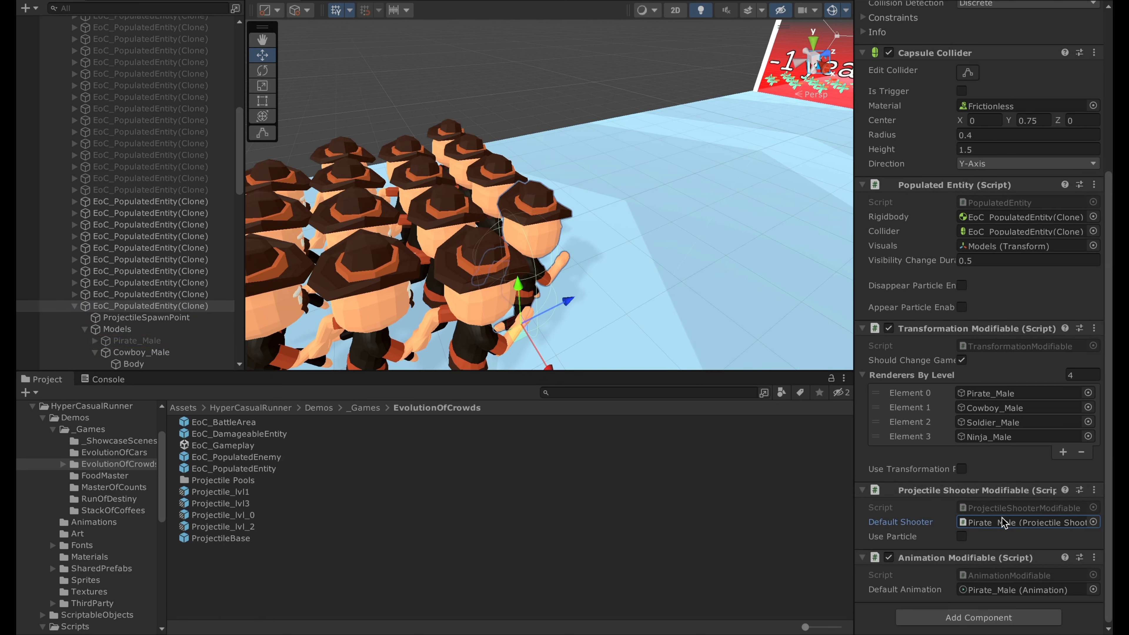
click(990, 526)
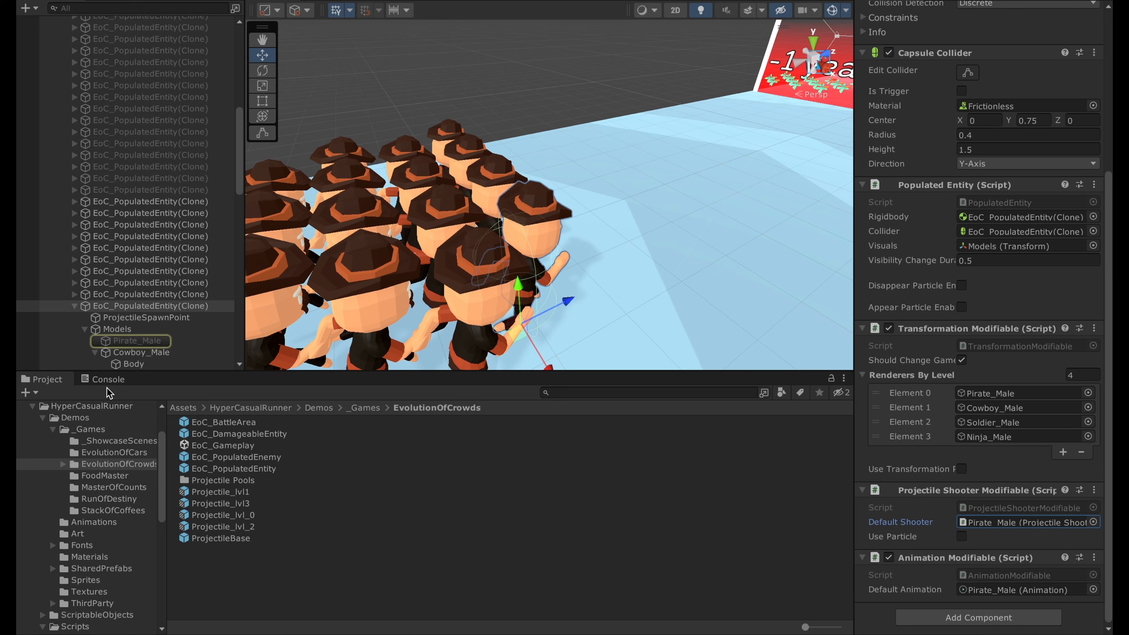
Review the Projectile Shooter settings of Pirate_Male under the entity's Models and collapse Cowboy_Male
scroll(163, 289, down, 5)
click(147, 165)
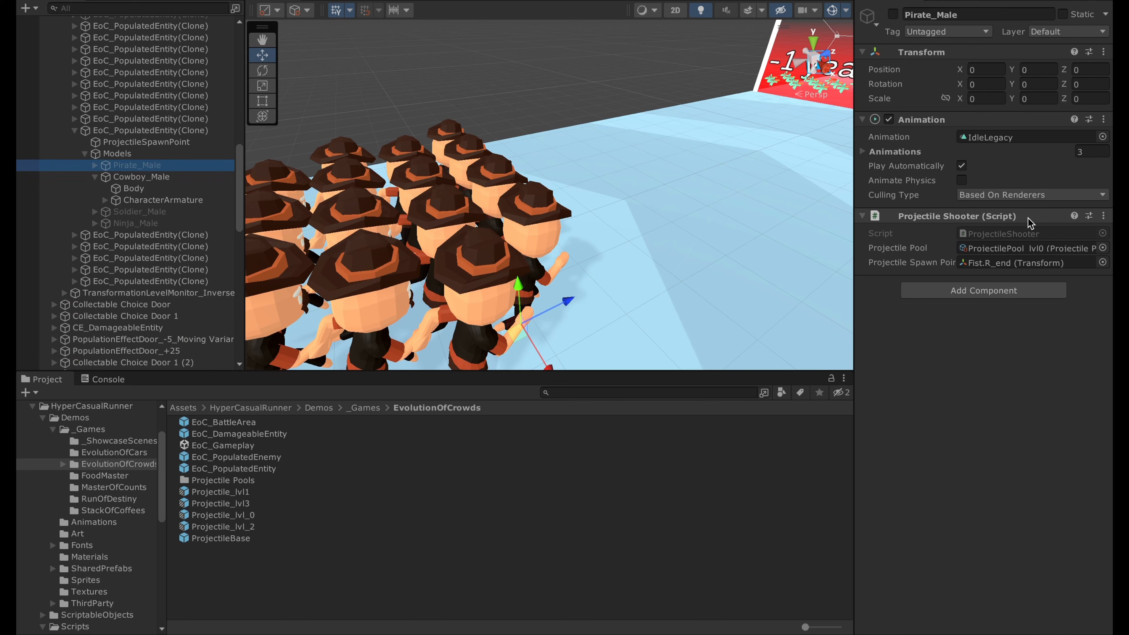
click(95, 177)
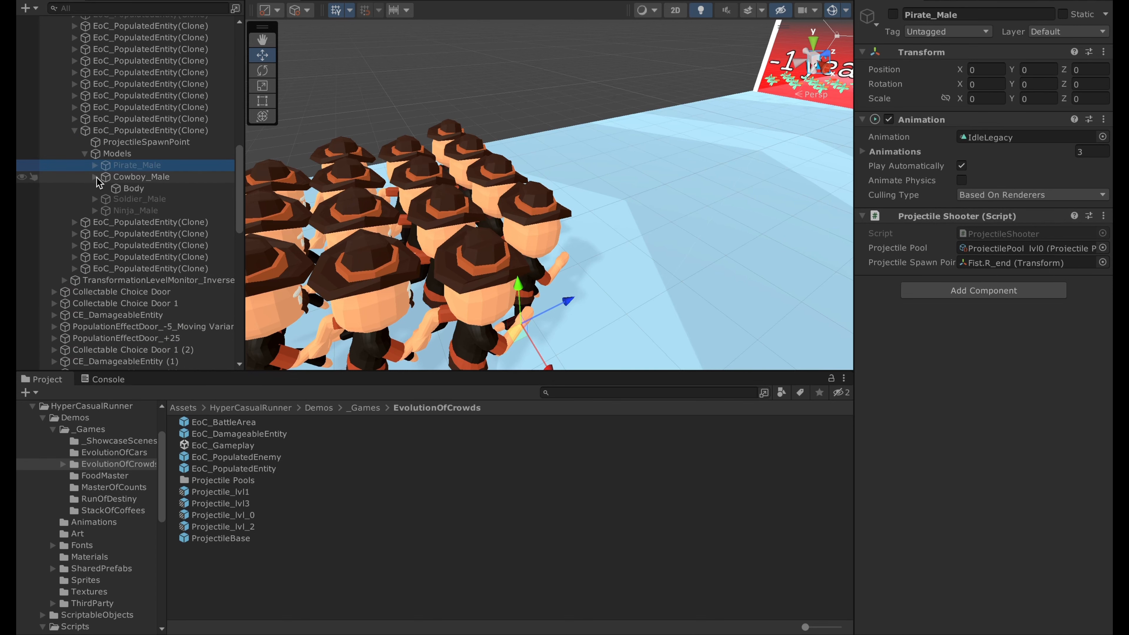
Swap the selected crowd member's model by activating Pirate_Male and deactivating Cowboy_Male
click(132, 131)
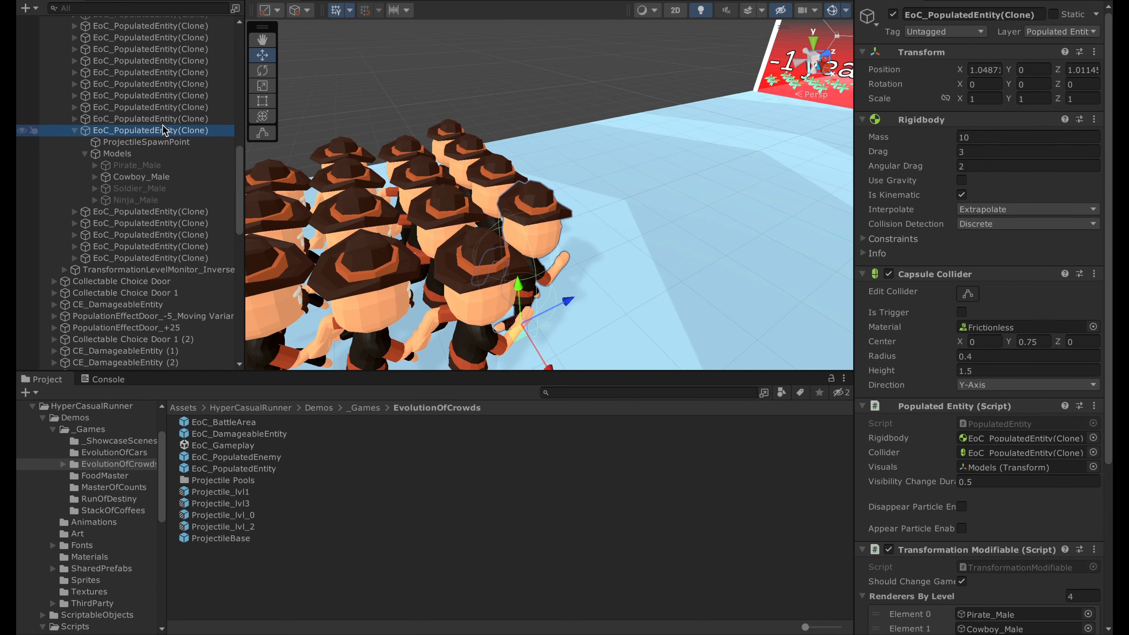
alt+drag(733, 163, 537, 112)
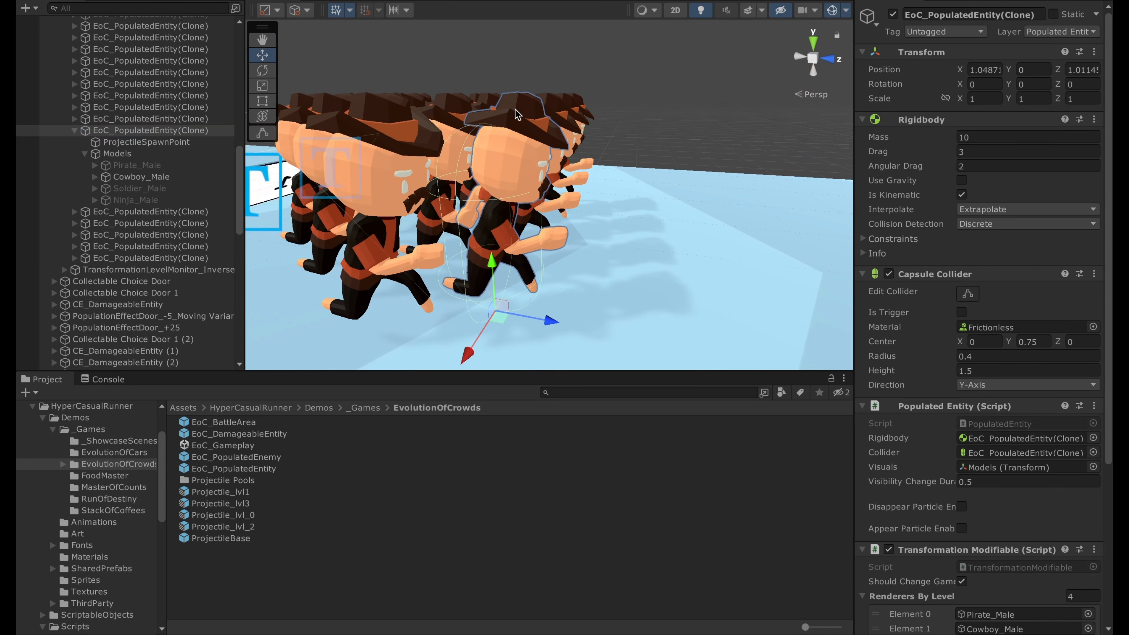
click(142, 165)
click(157, 177)
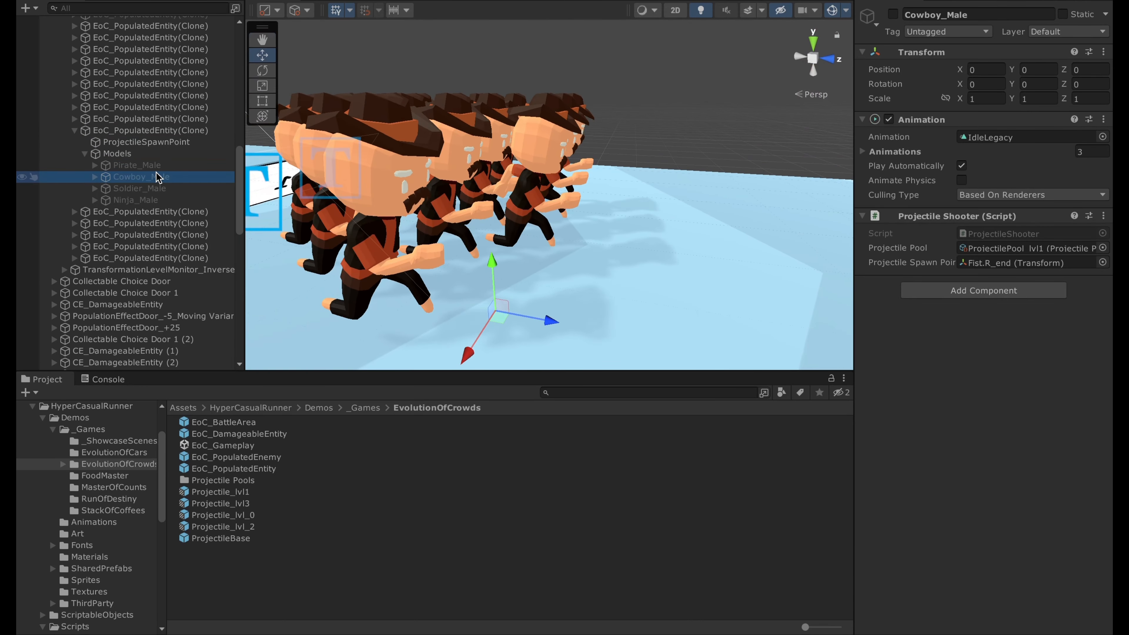
key(Up)
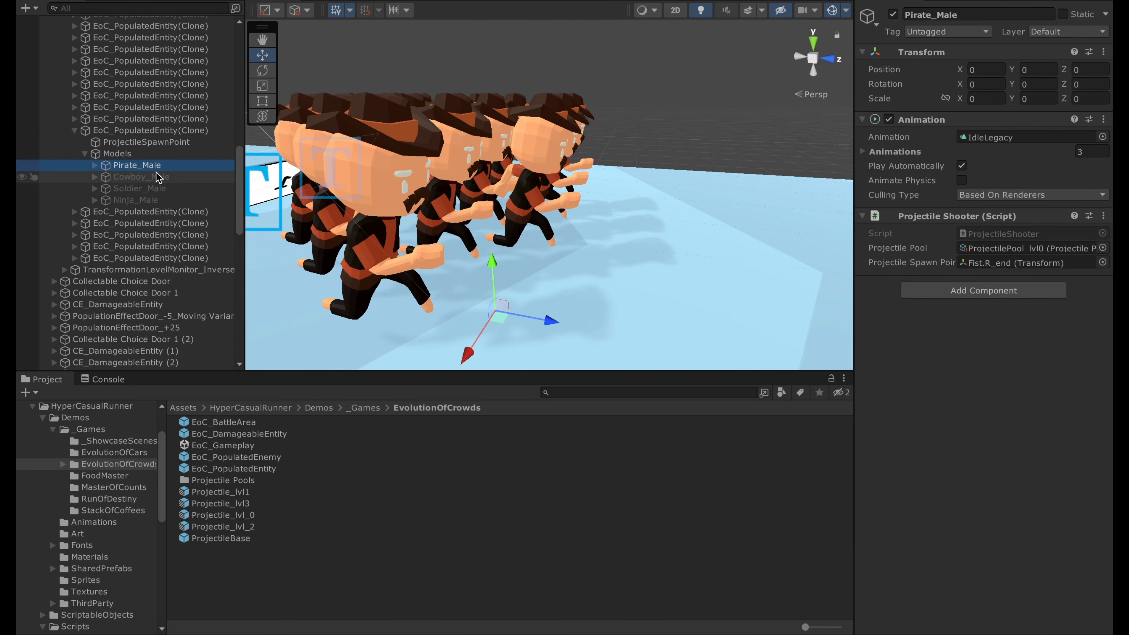
Set Pirate_Male's scale to 1 on the X, Y and Z axes
click(995, 98)
text(1)
key(Tab)
text(1)
key(Tab)
text(1)
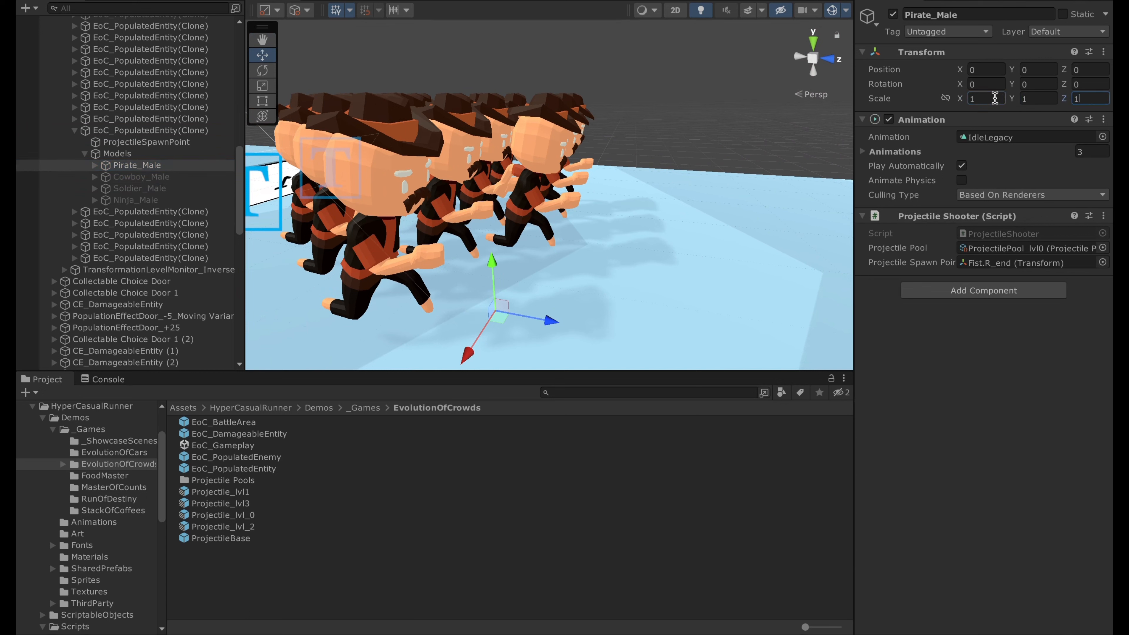
Expand Pirate_Male in the hierarchy and check its Body and CharacterArmature children
click(137, 177)
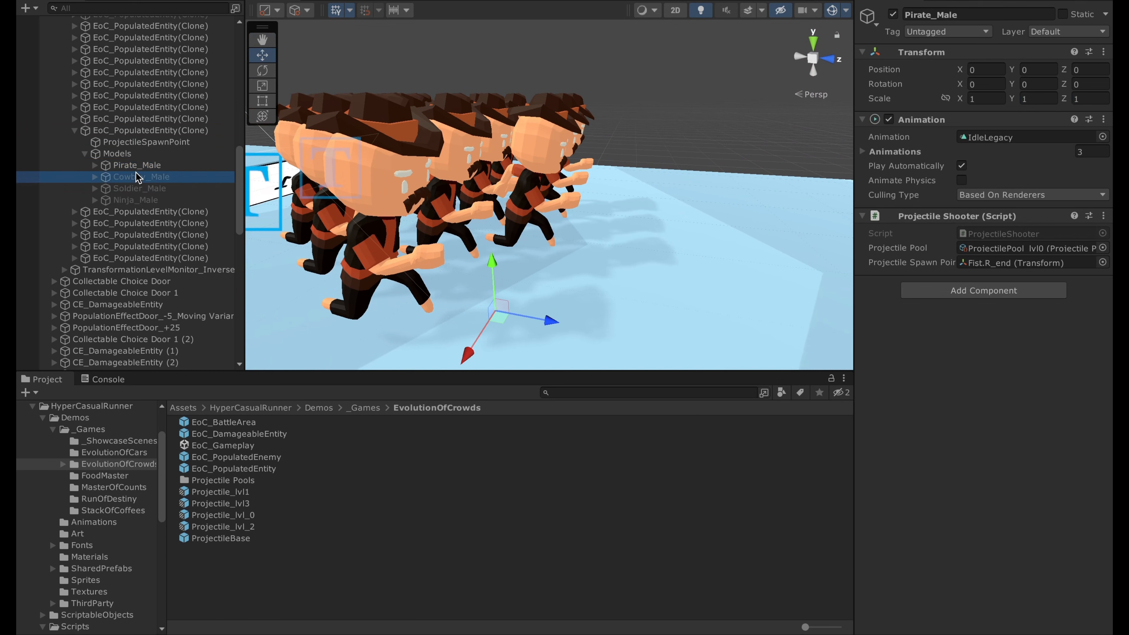
click(139, 165)
key(Right)
key(Down)
key(Down)
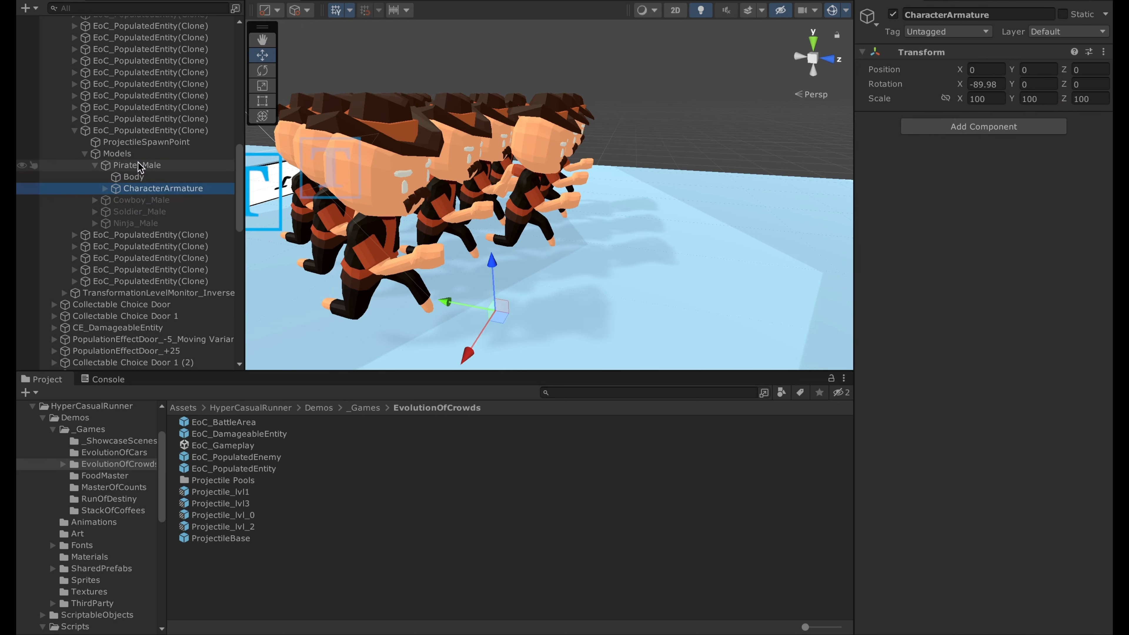
Focus on Pirate_Male, advance the paused game by one frame, and examine the pirate model up close
click(139, 166)
key(f)
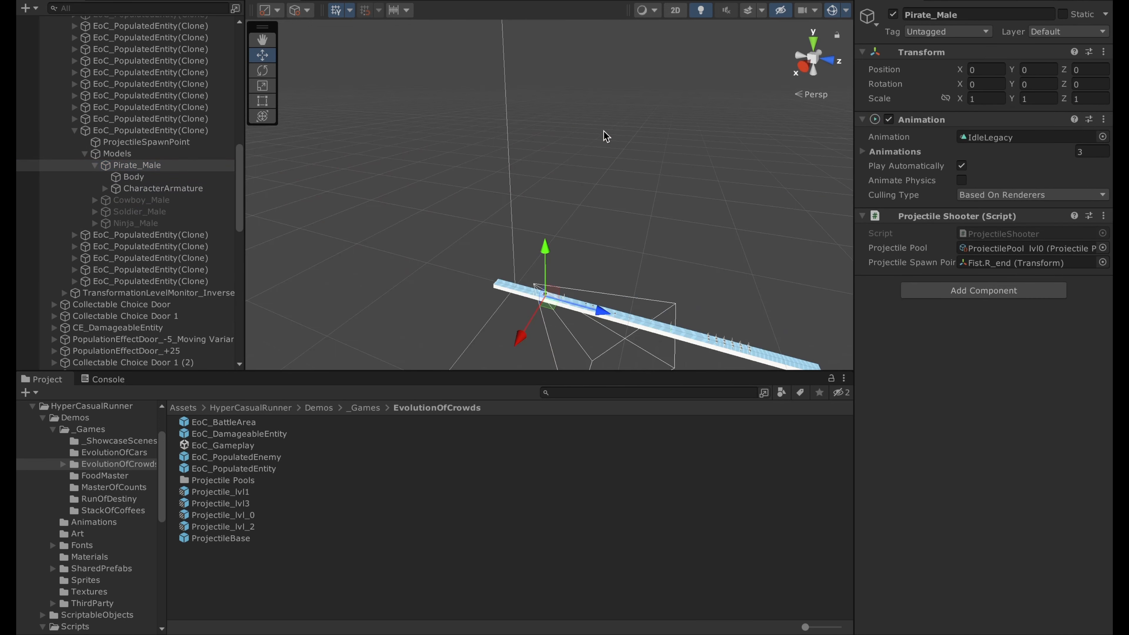
scroll(604, 131, down, 5)
scroll(603, 131, down, 5)
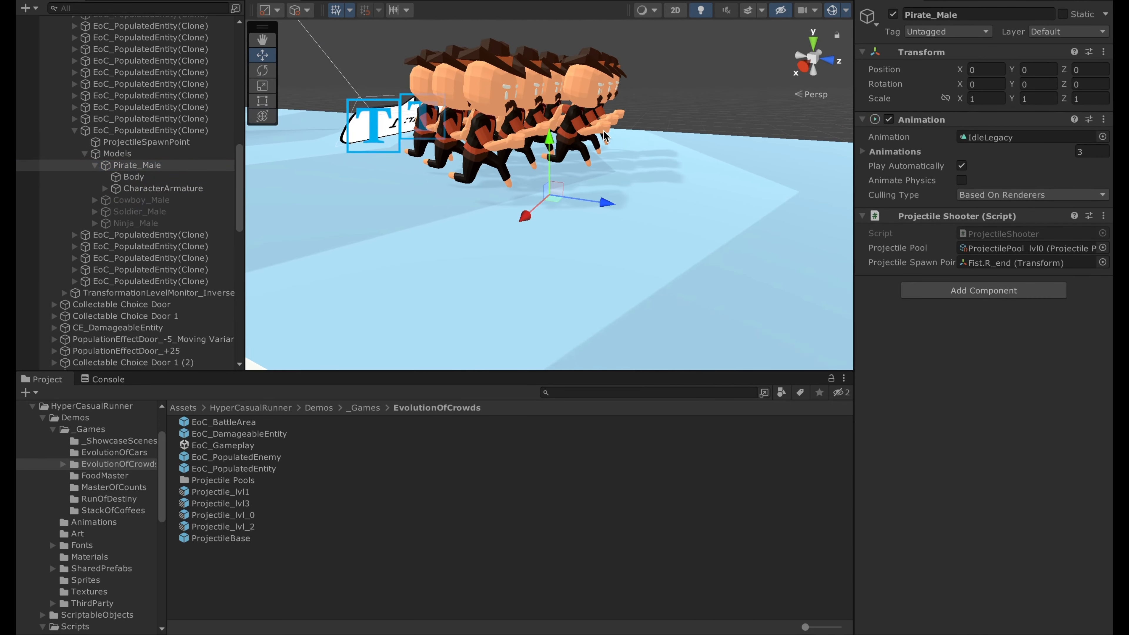
key(ctrl+alt+p)
key(w)
right_drag(637, 210, 599, 203)
key(d)
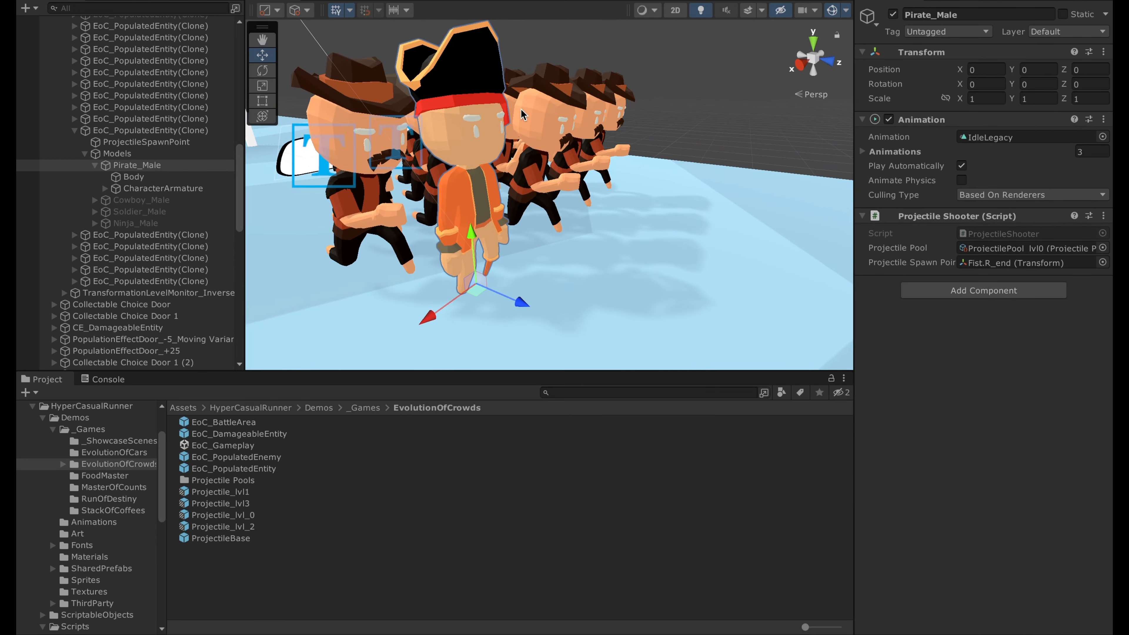
Reactivate Cowboy_Male, deactivate Pirate_Male, and compare the Projectile Pool assigned to each model's Projectile Shooter
click(141, 200)
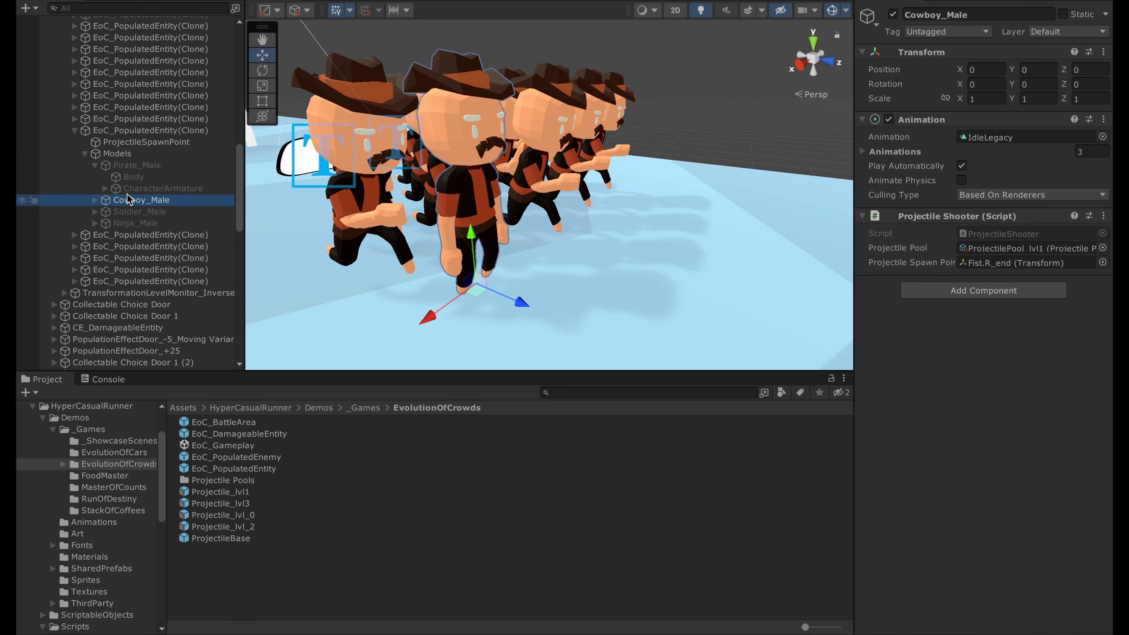
click(152, 166)
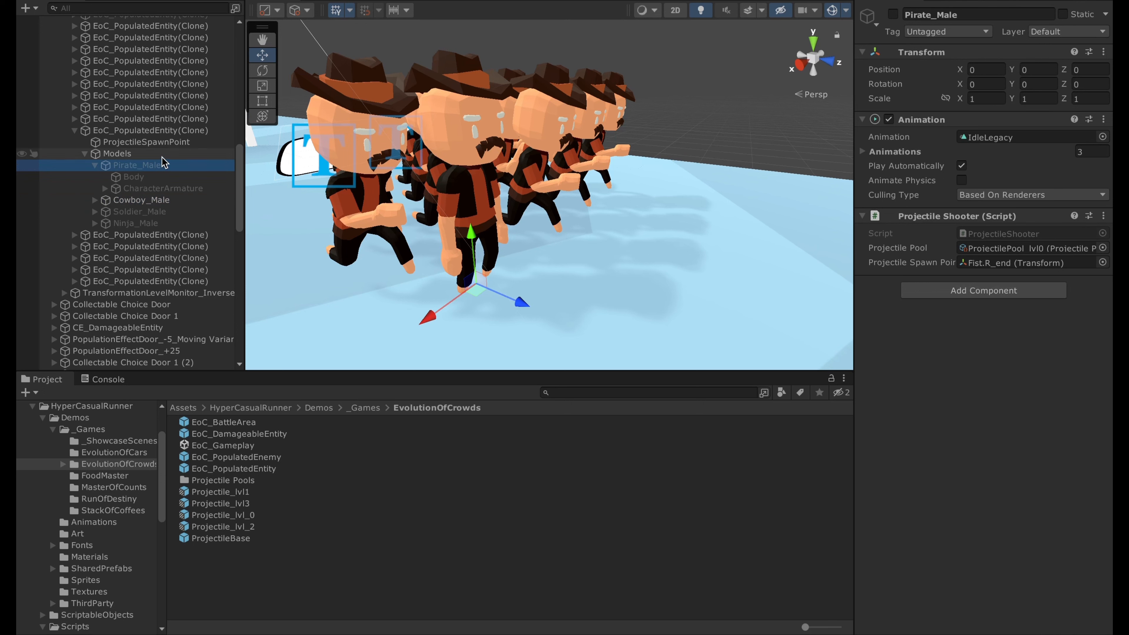
click(140, 201)
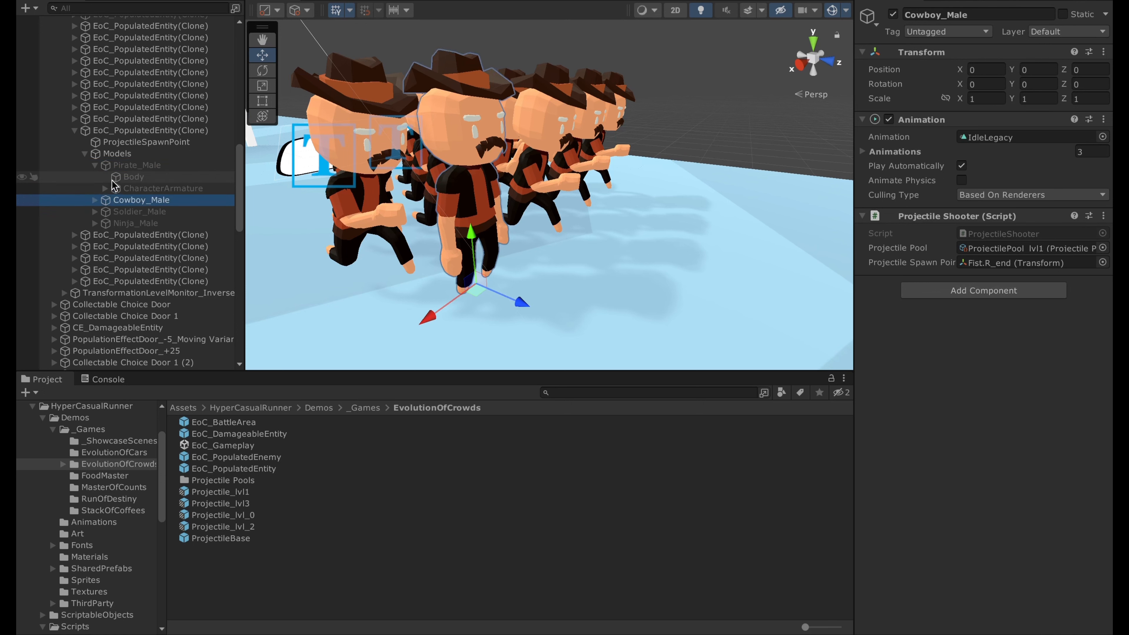
click(100, 168)
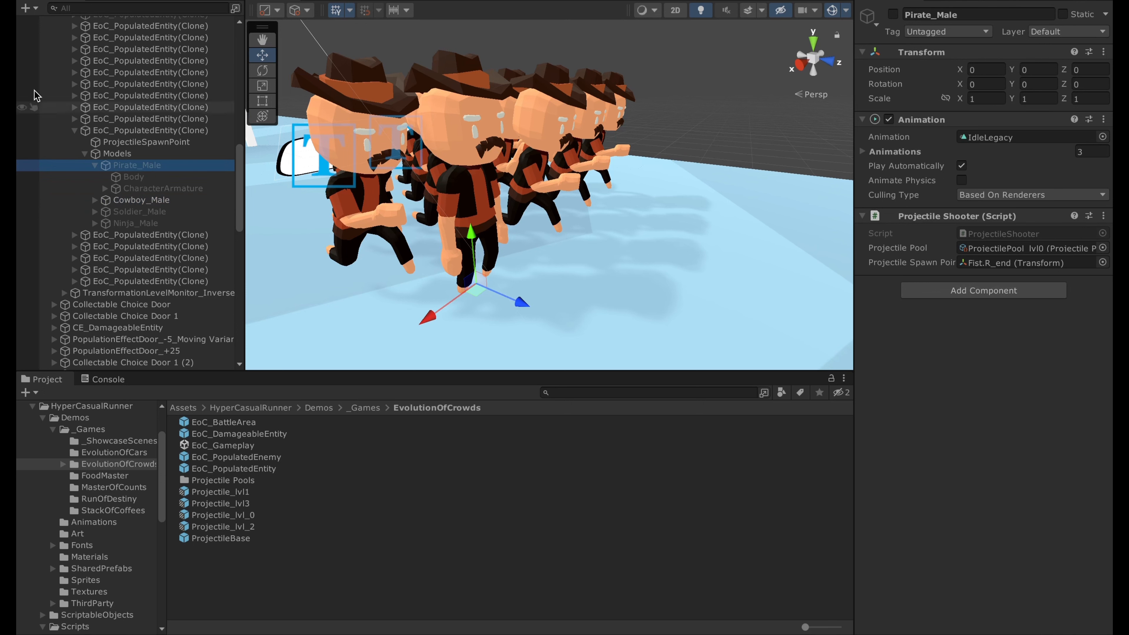
Collapse Pirate_Male and inspect the ProjectilePool_lvl0 asset assigned to its Projectile Shooter
click(95, 165)
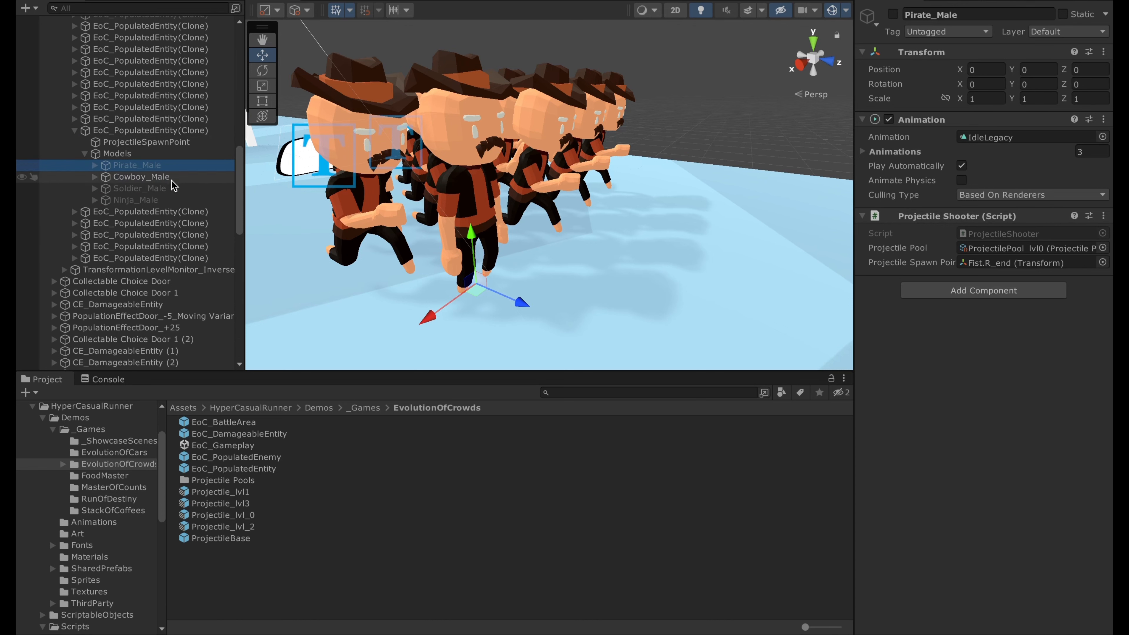
click(992, 249)
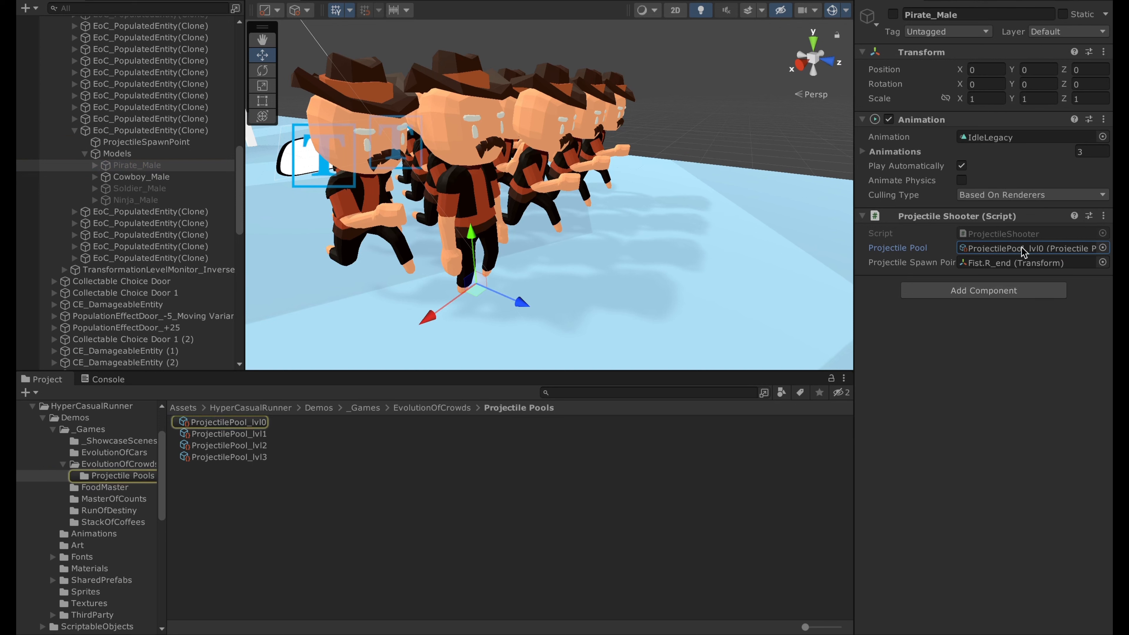
click(202, 422)
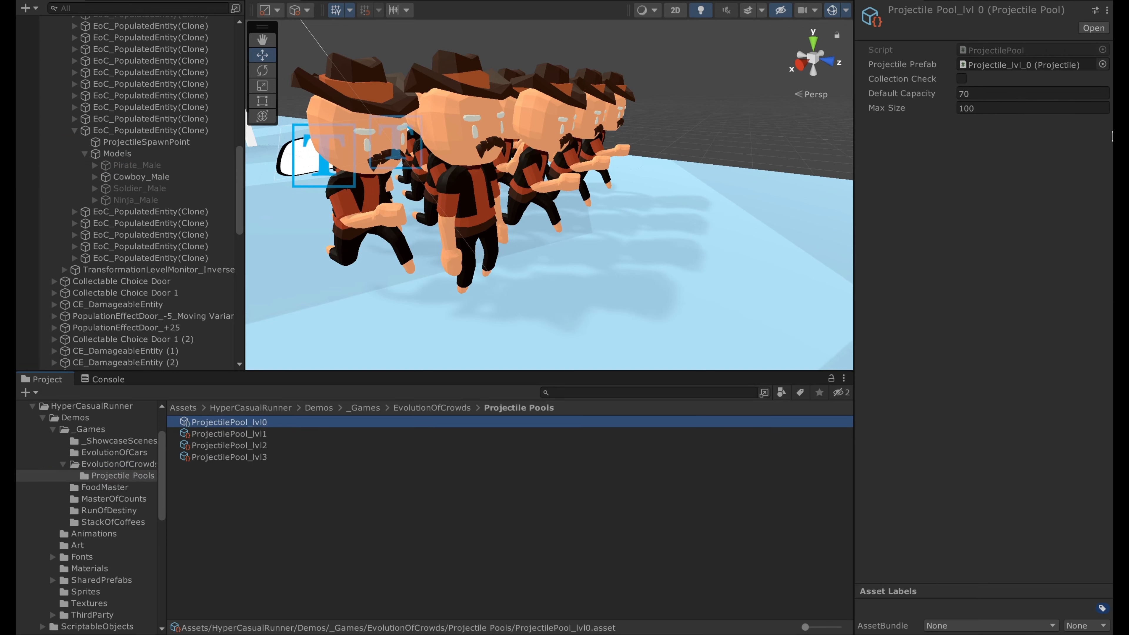
Check Cowboy_Male's and Soldier_Male's projectile shooters, tracing Soldier_Male's pool to the Projectile_lvl_2 prefab and its Projectile script values
click(209, 177)
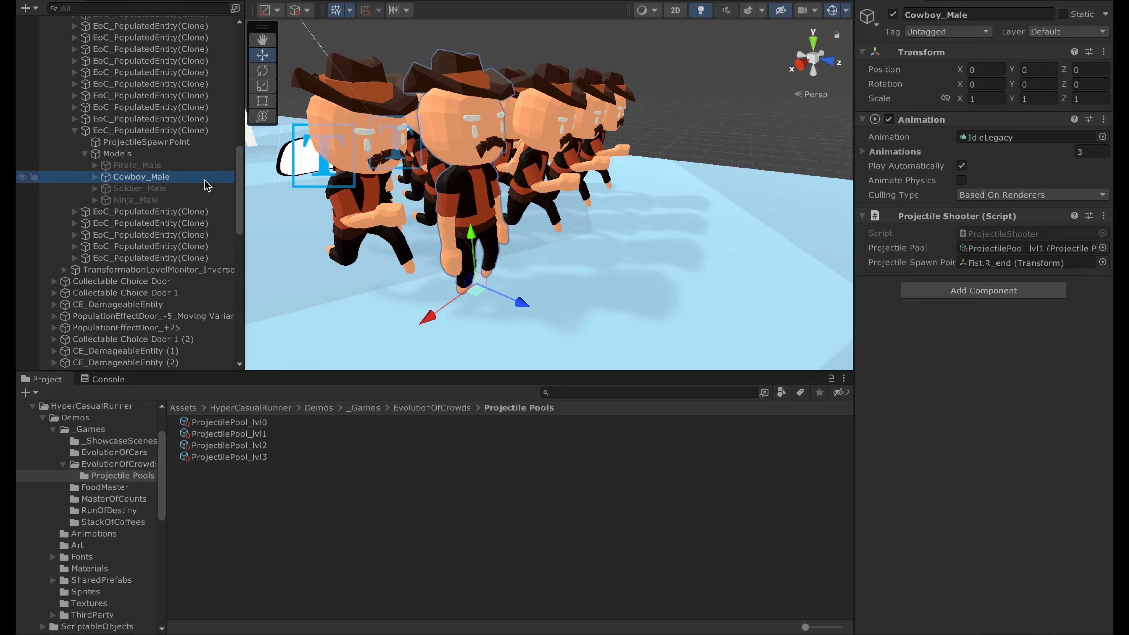
click(196, 188)
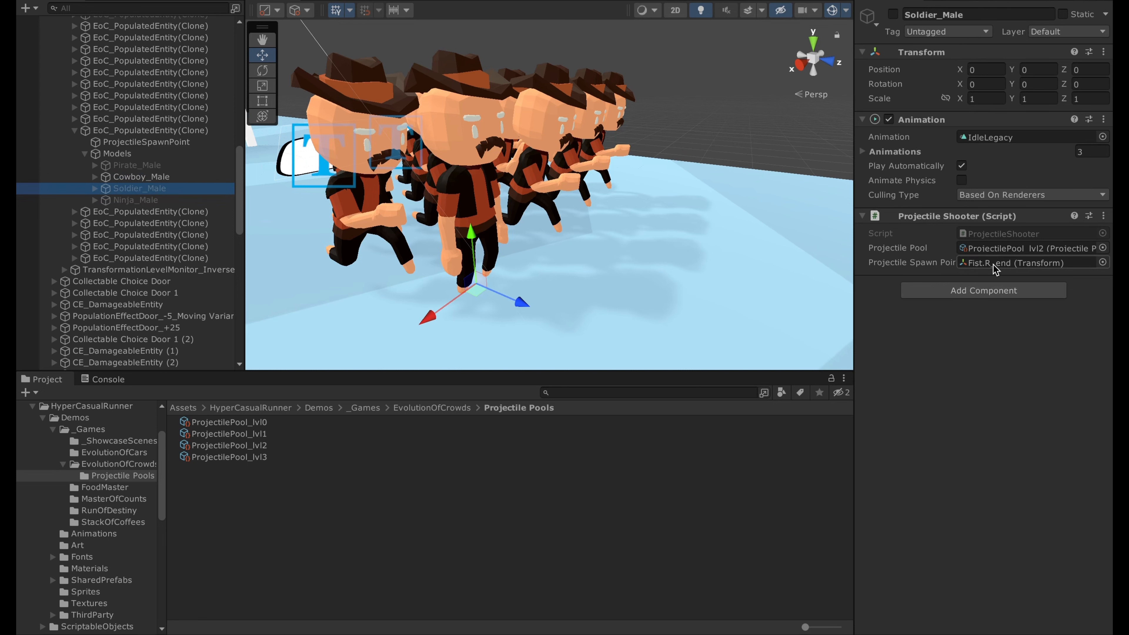
click(1022, 248)
click(318, 445)
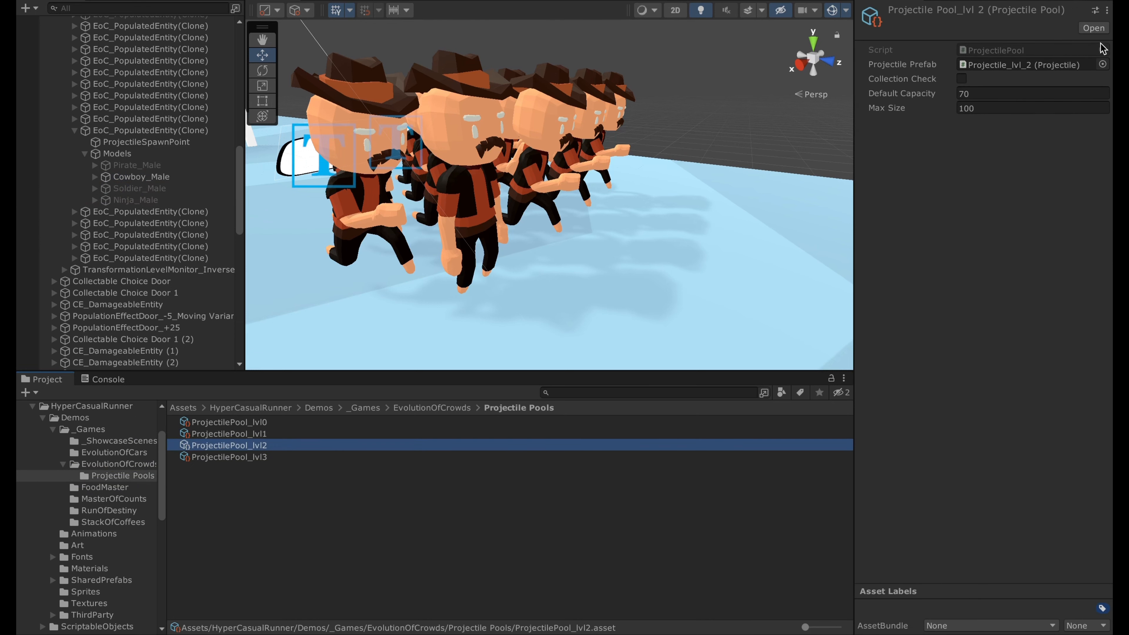
double_click(1021, 64)
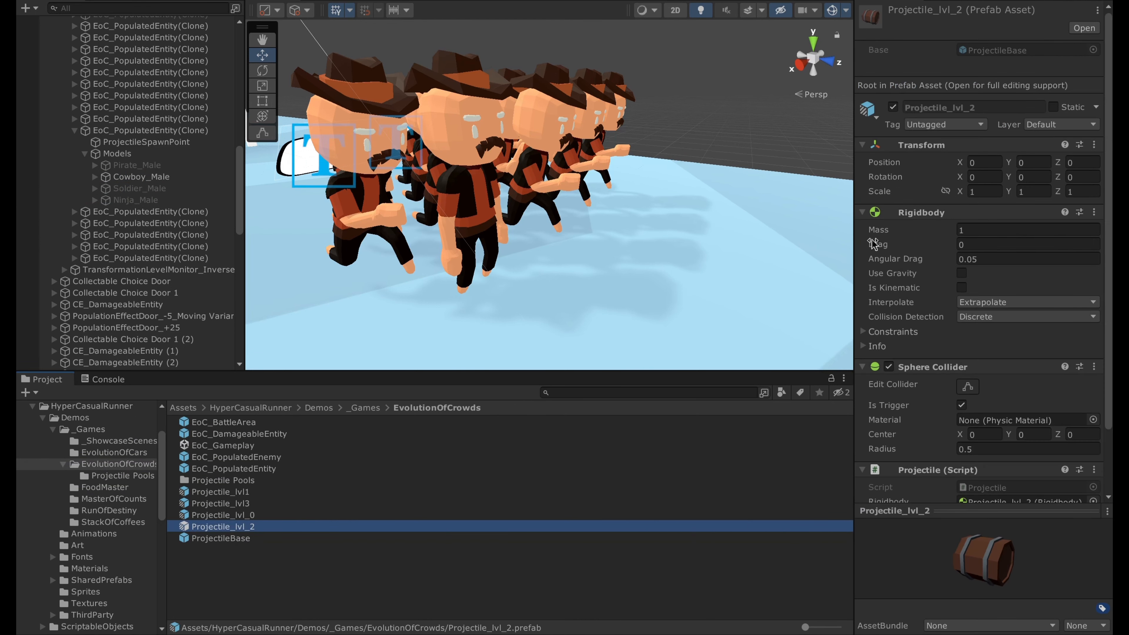
scroll(990, 390, down, 3)
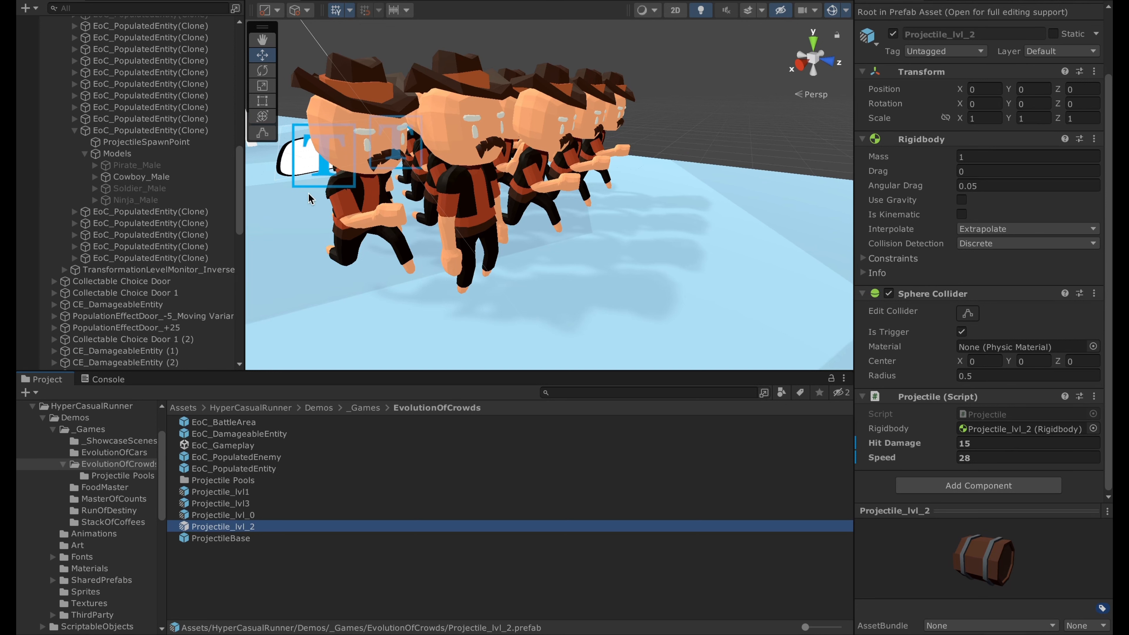
Select the expanded EoC_PopulatedEntity clone and review its Populated Entity, Transformation Modifiable, Projectile Shooter Modifiable and Animation Modifiable scripts
click(120, 166)
click(117, 154)
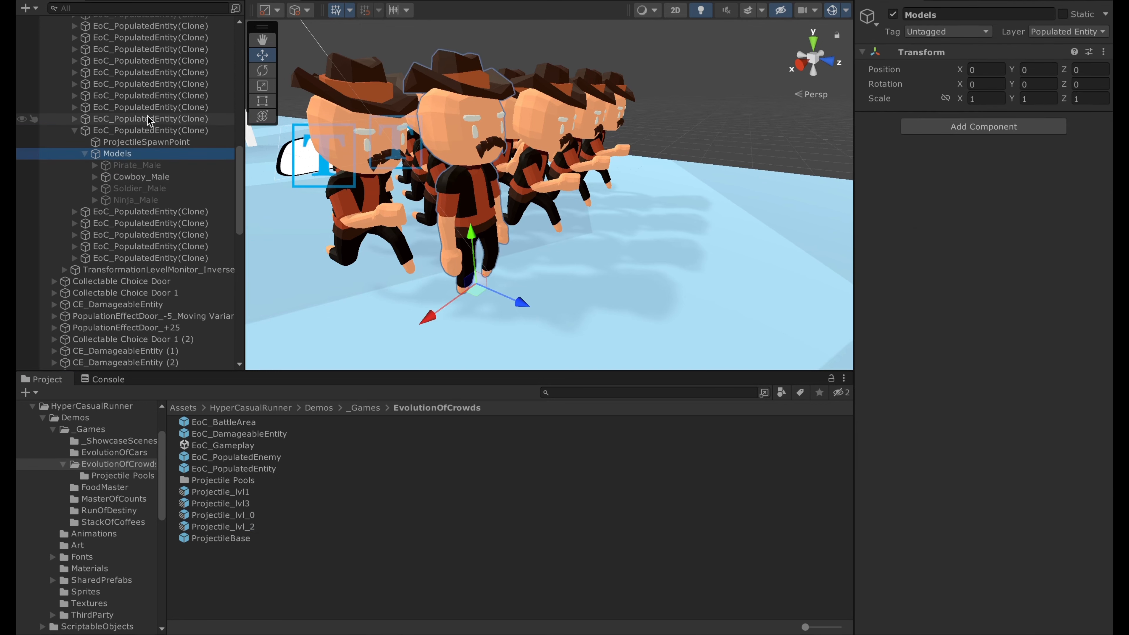
click(143, 142)
click(146, 139)
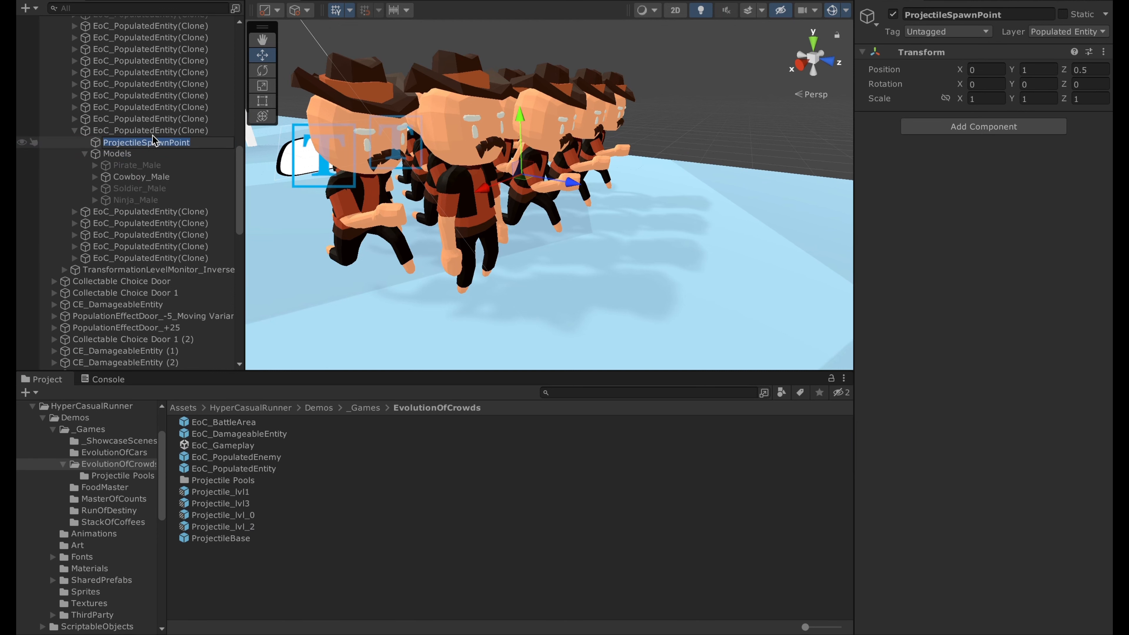
click(152, 134)
scroll(878, 458, down, 5)
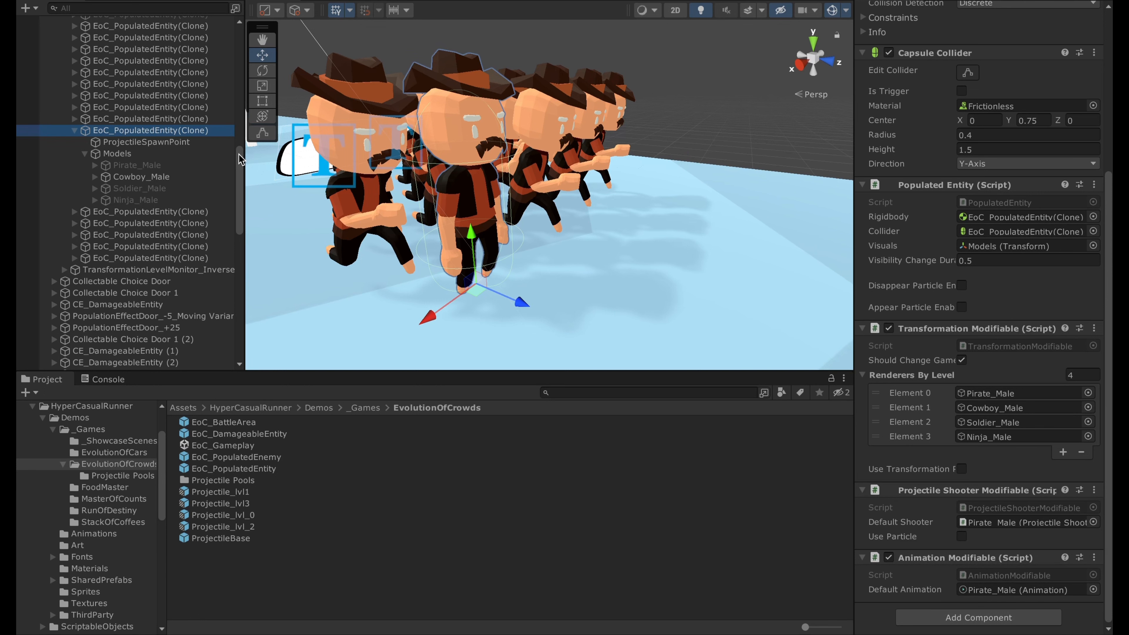
drag(239, 154, 207, 188)
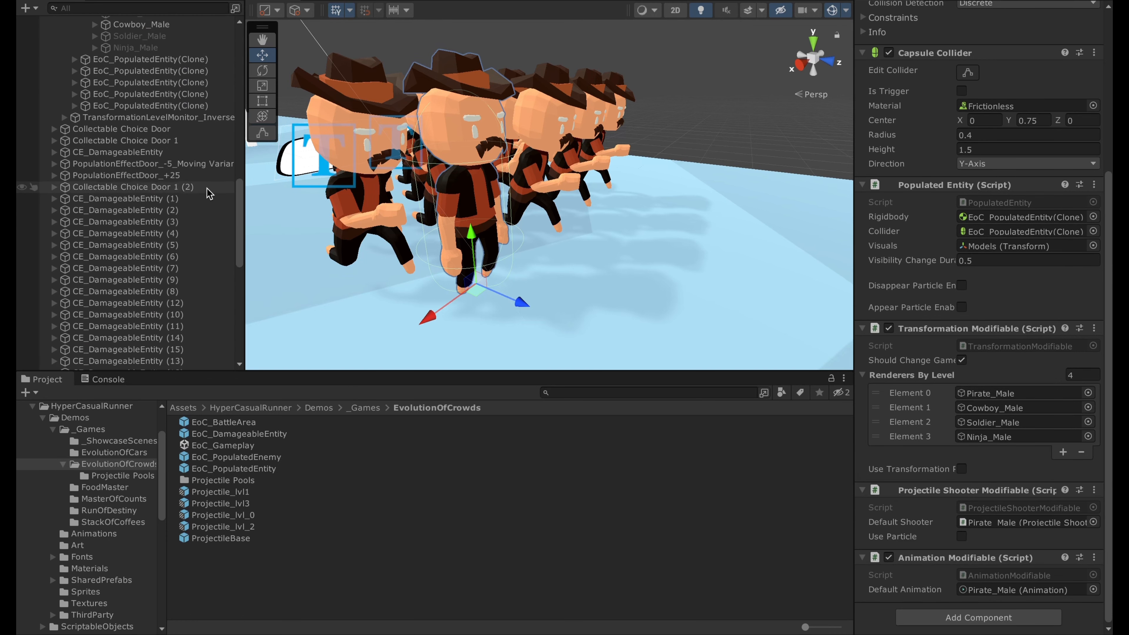
scroll(209, 194, up, 7)
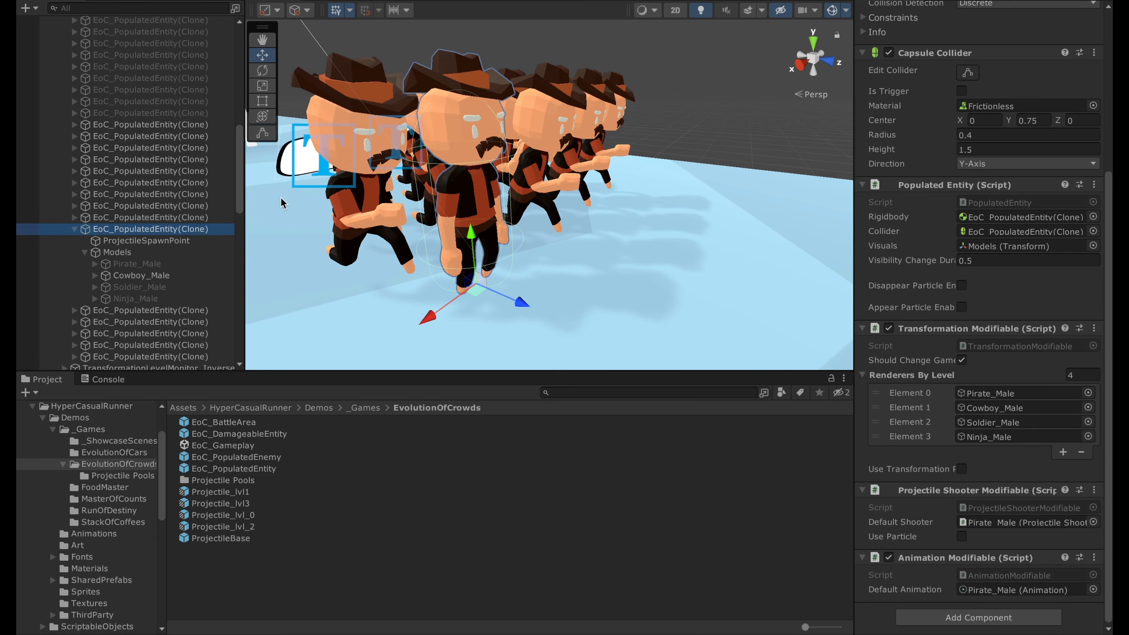
Trace the entity's Default Animation to Pirate_Male and expand the Animations list of its Animation component
right_drag(491, 139, 682, 188)
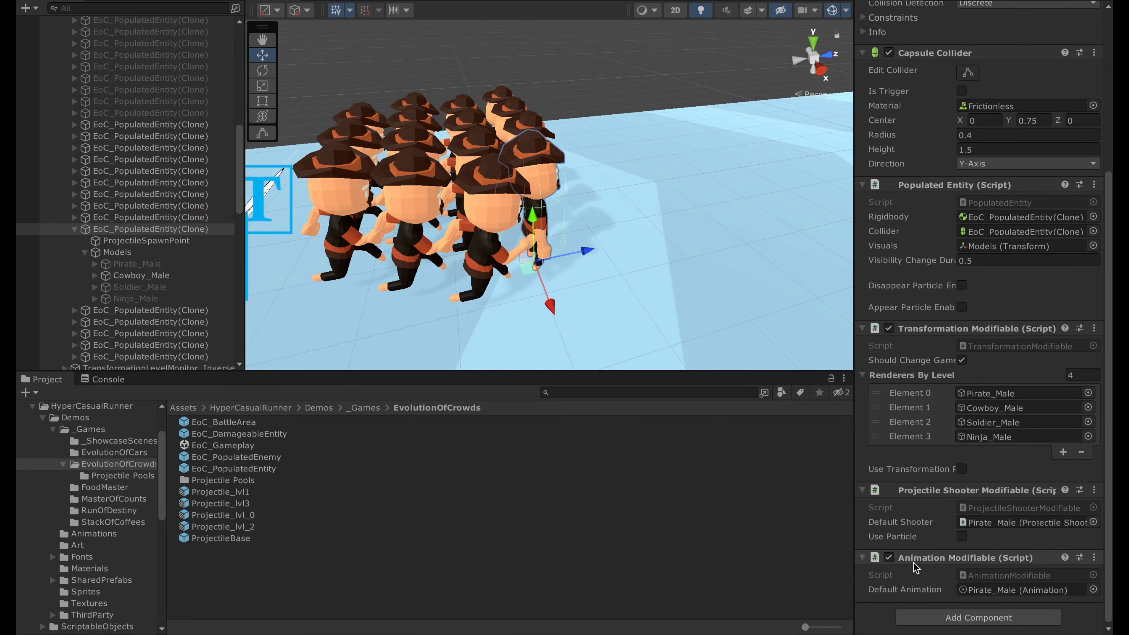
click(978, 590)
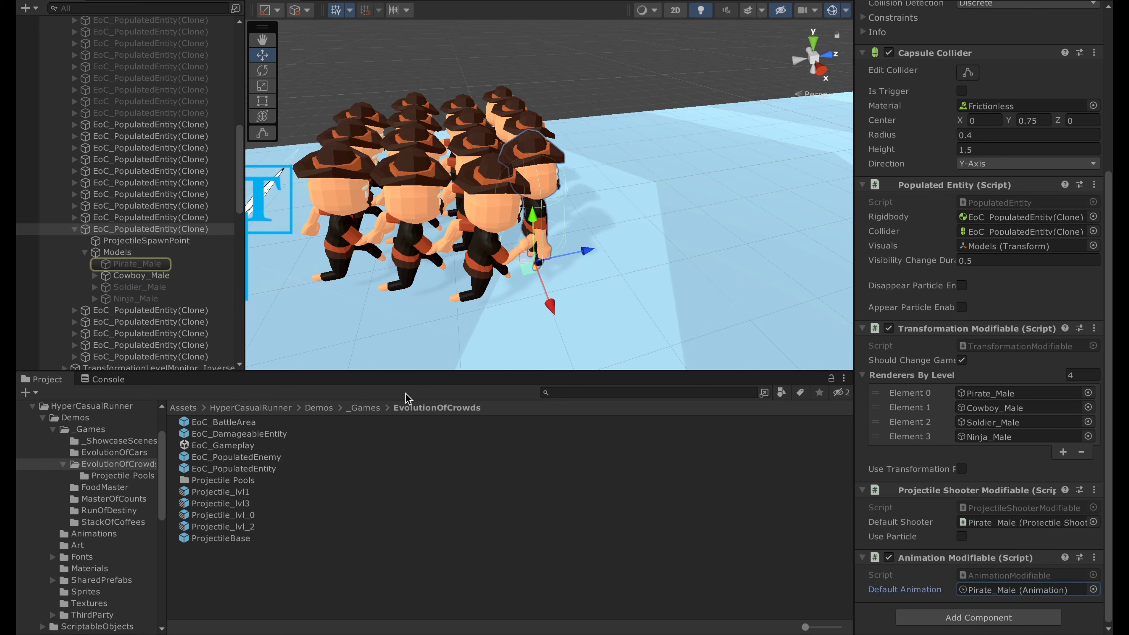
click(125, 264)
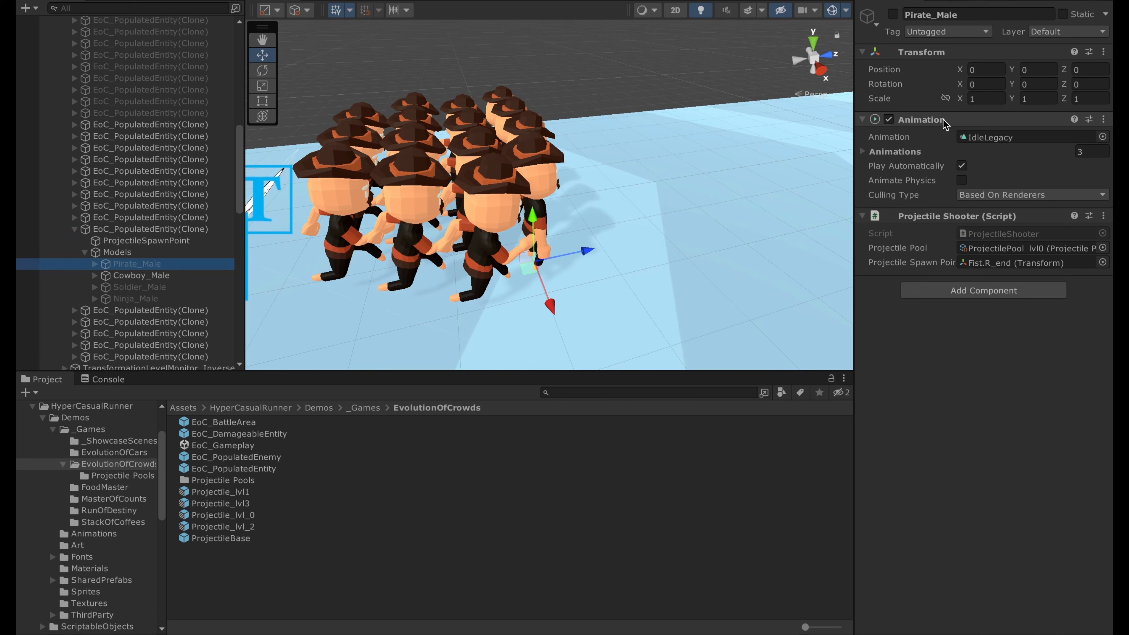
click(894, 151)
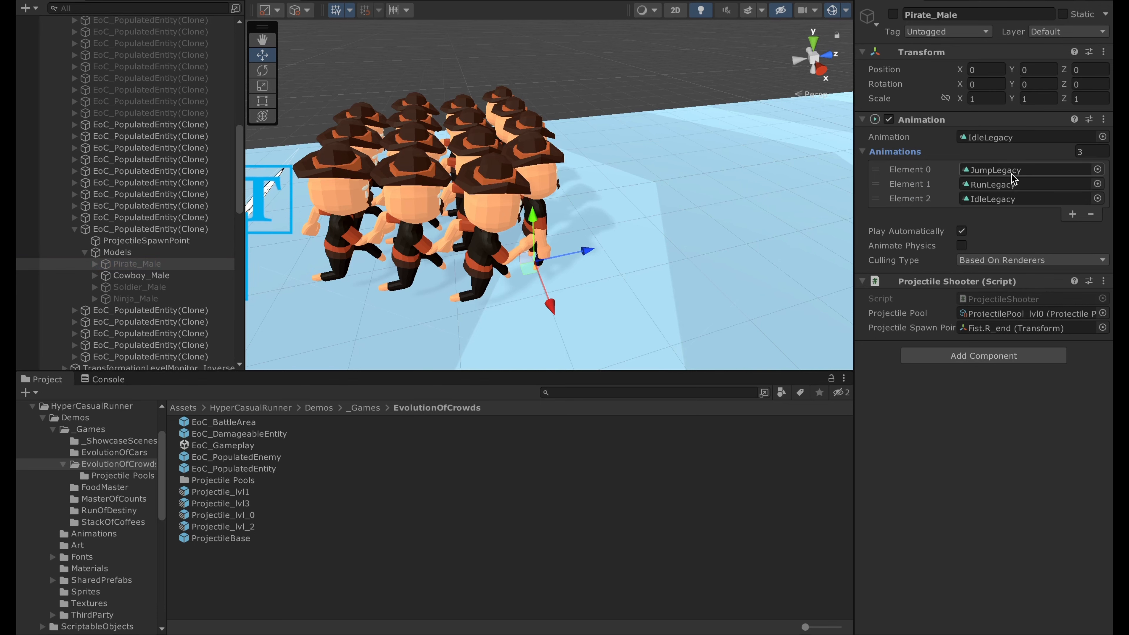
Run the game to steer the crowd through the +1 year door, then pause it
click(573, 0)
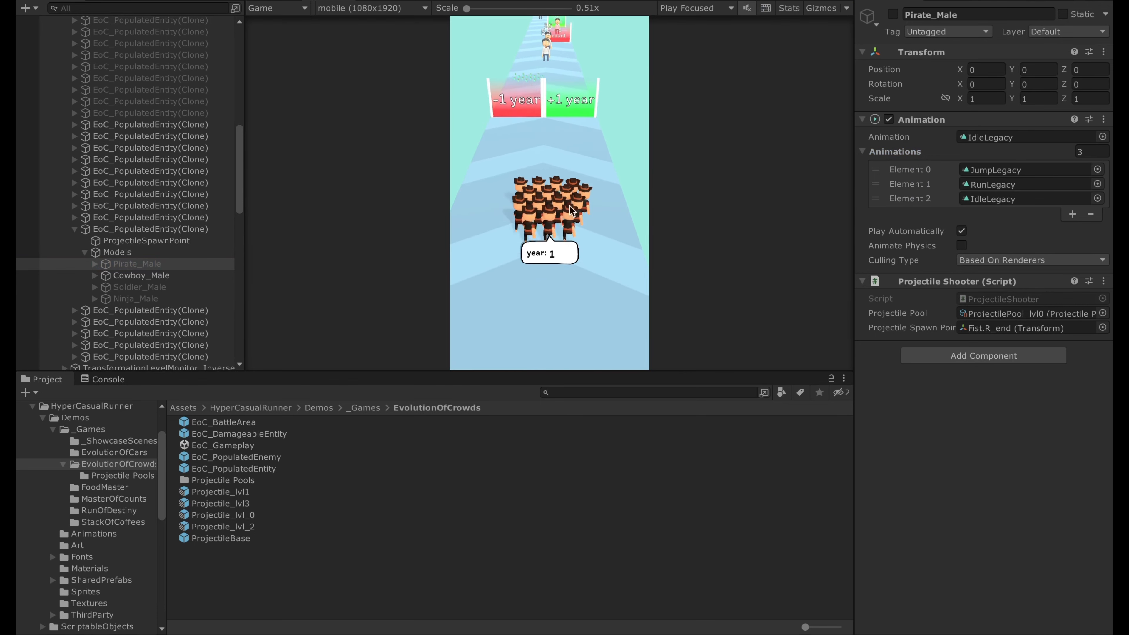
mouse_move(612, 222)
mouse_down()
mouse_move(719, 193)
mouse_move(540, 217)
mouse_move(629, 191)
mouse_up()
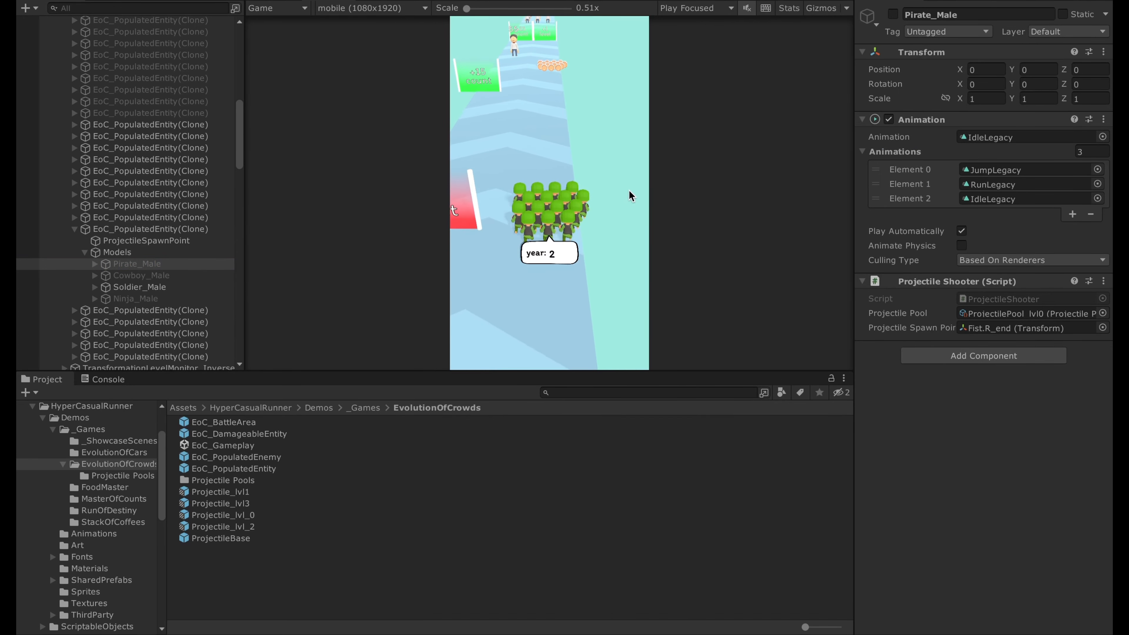
key(shift+super+p)
Enable Can Control Forward in the Player's Runner Mover script
scroll(100, 155, up, 10)
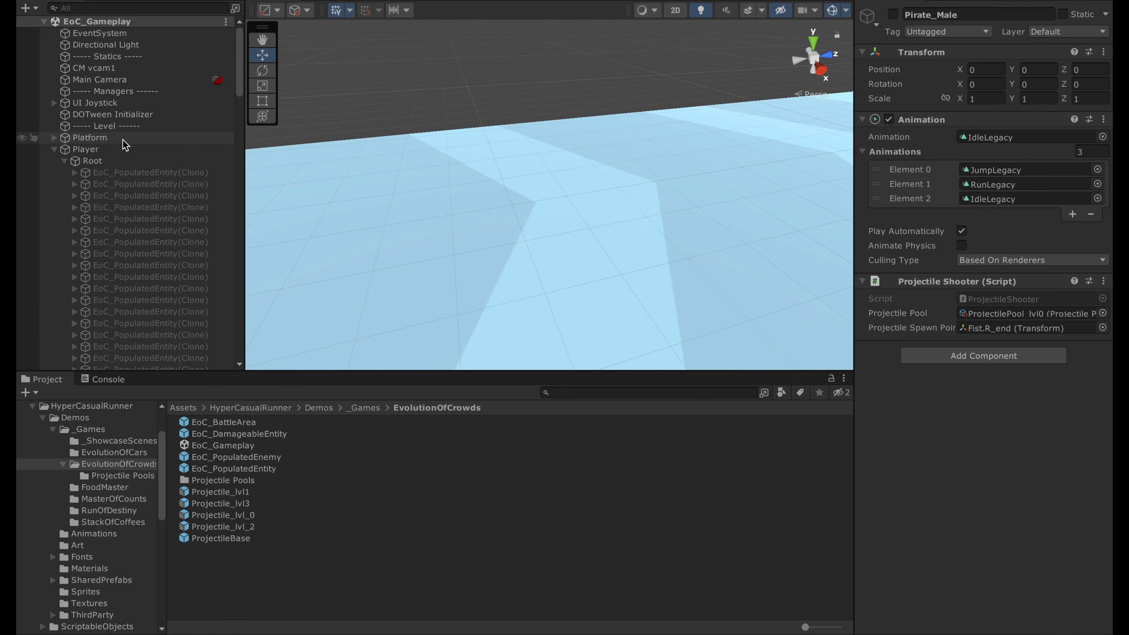
click(101, 149)
scroll(945, 467, down, 5)
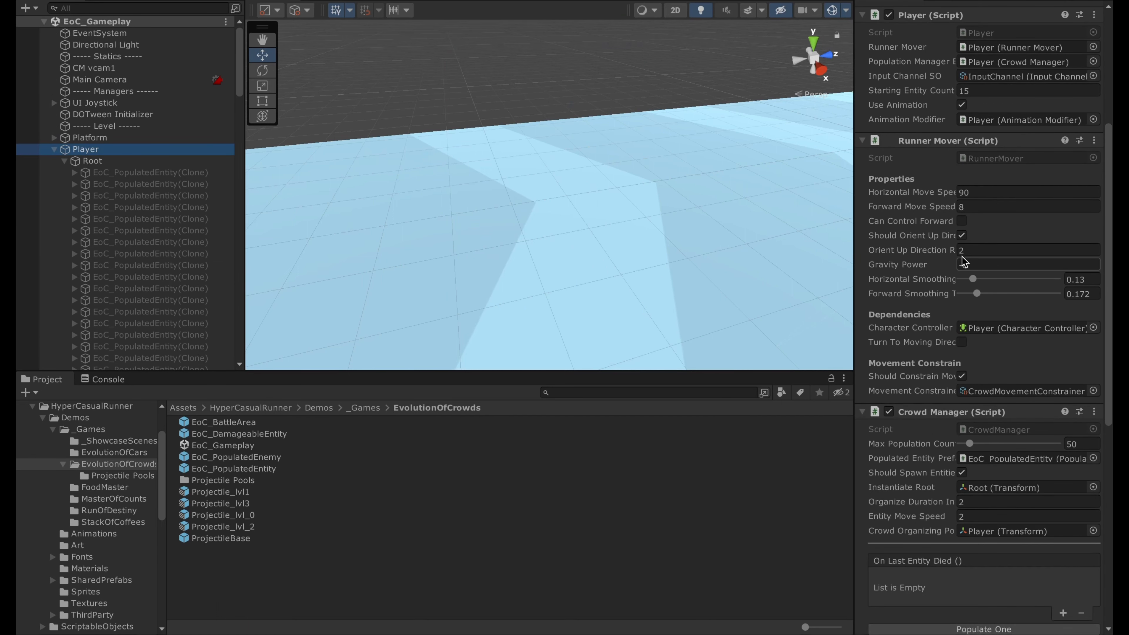
click(961, 221)
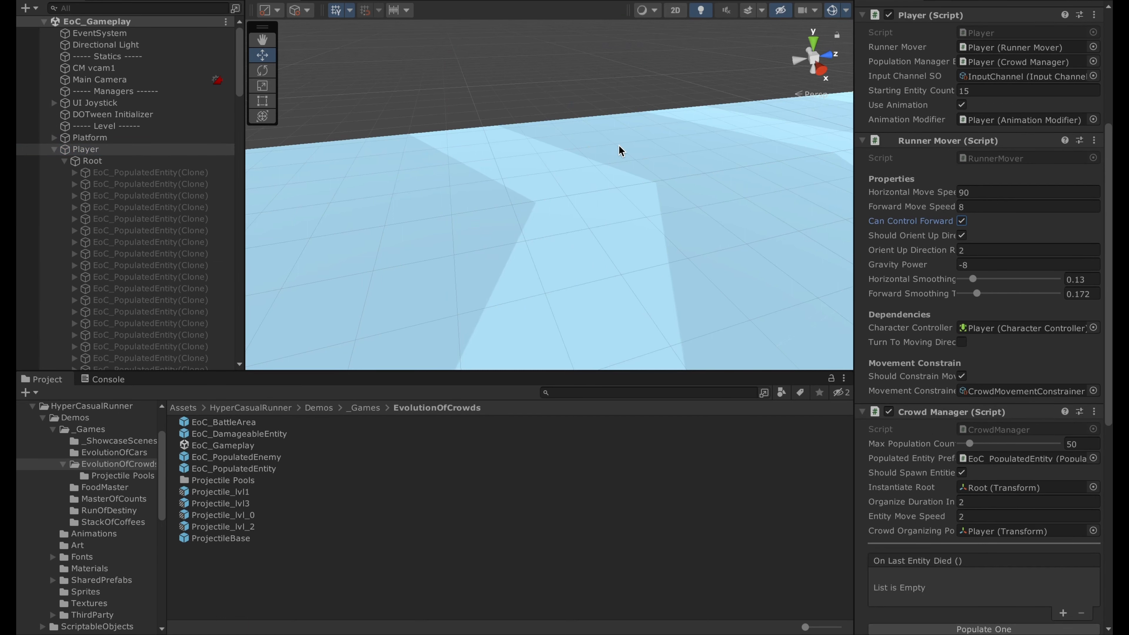
Steer the crowd forward in the Game view, then examine the soldier crowd up close in the Scene view
click(343, 1)
mouse_move(566, 331)
mouse_down()
mouse_move(575, 321)
mouse_move(558, 316)
mouse_move(559, 292)
mouse_up()
key(ctrl+1)
key(w)
right_drag(620, 232, 502, 134)
key(s)
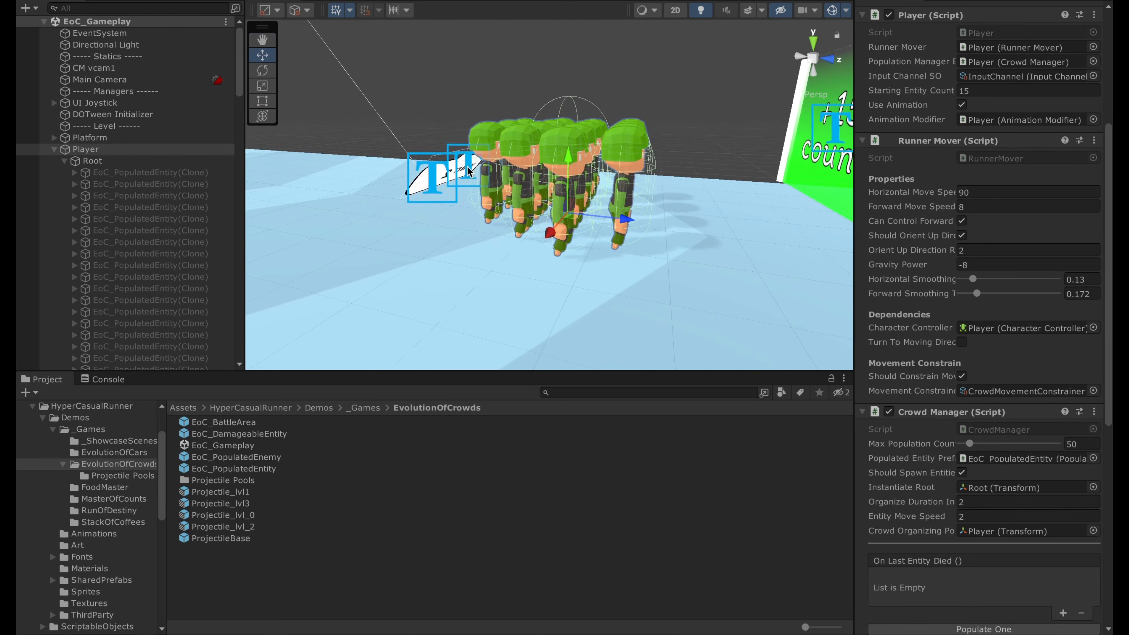
Locate the expanded crowd entity in the hierarchy and review the animation names in the Player's Animation Modifier
scroll(96, 302, down, 14)
scroll(183, 87, up, 4)
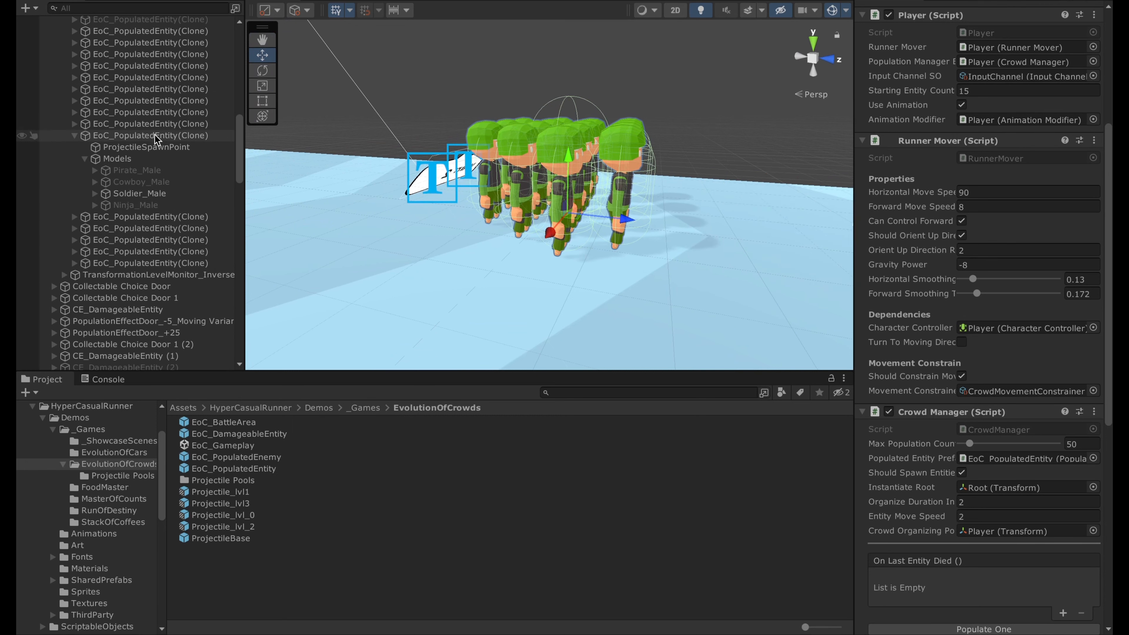
scroll(927, 560, down, 10)
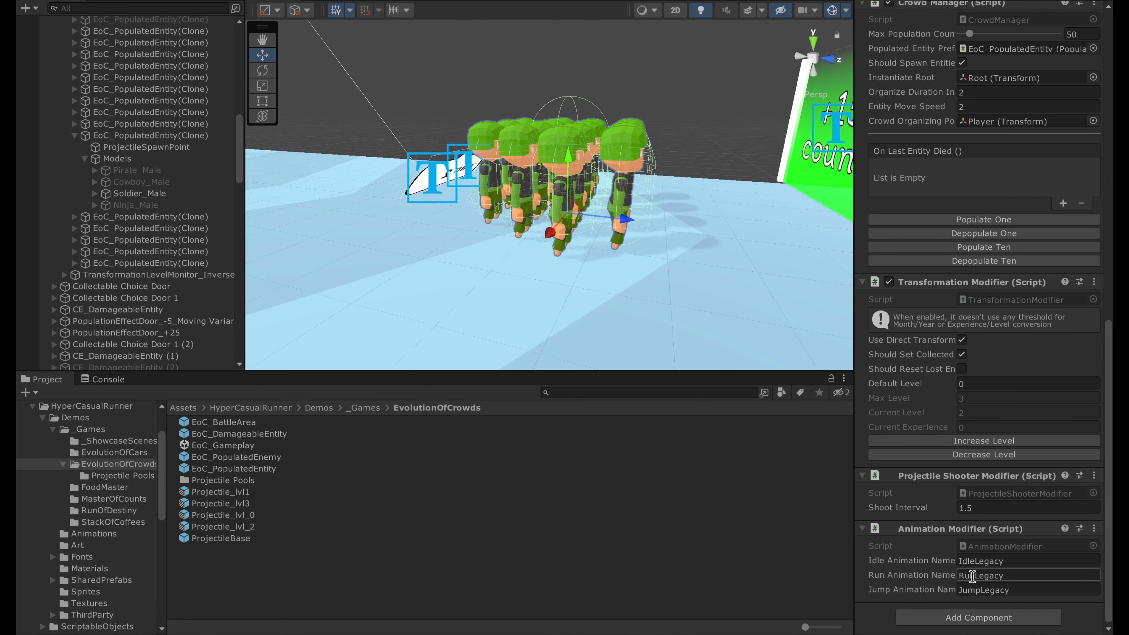
Check the crowd entity's Default Animation in Animation Modifiable and compare it with the animation clips on Soldier_Male
click(165, 139)
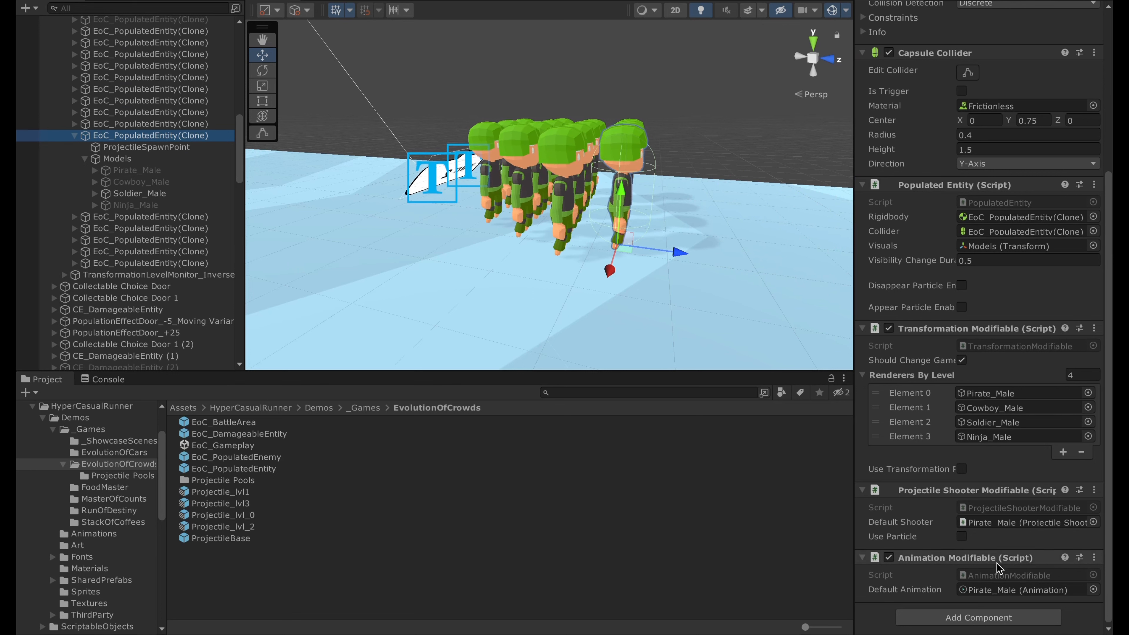
click(1022, 589)
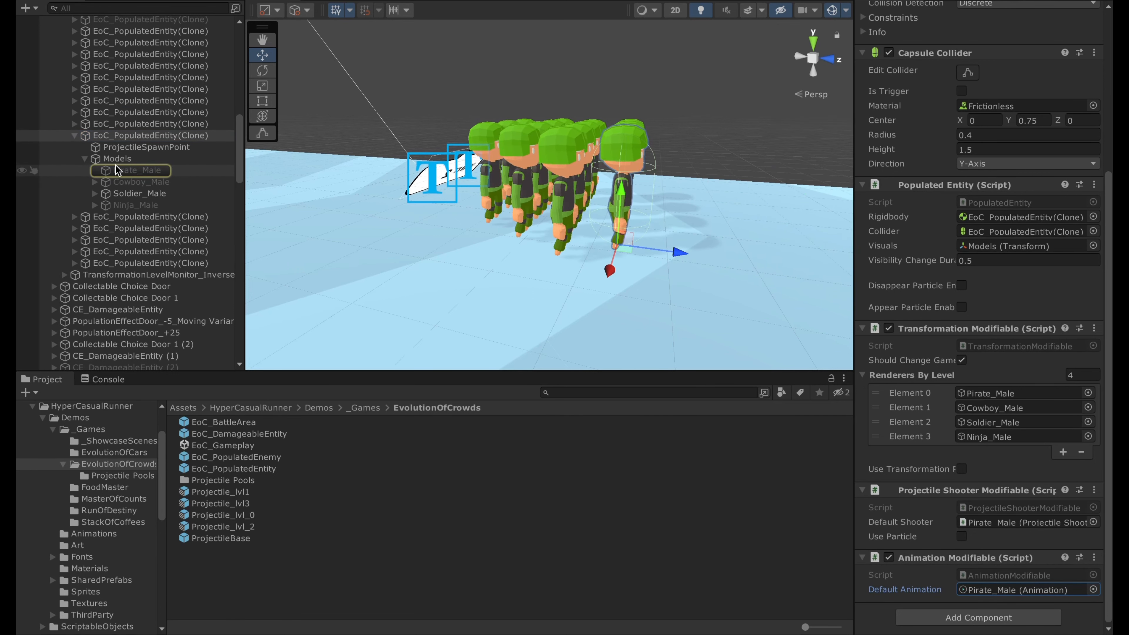
click(131, 193)
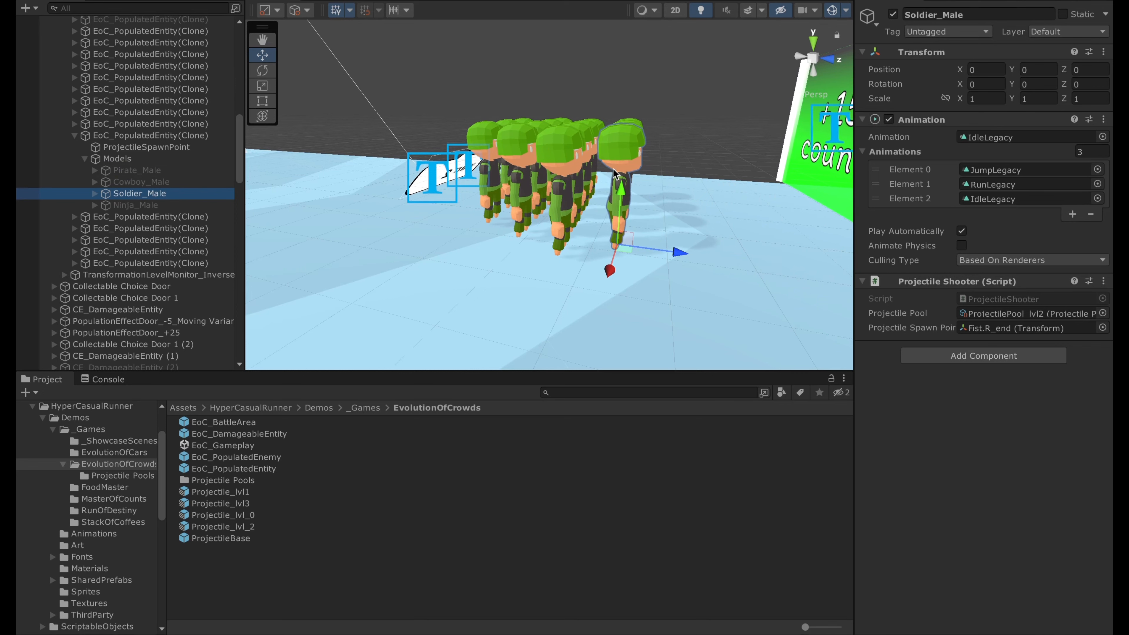
click(152, 135)
scroll(933, 578, down, 8)
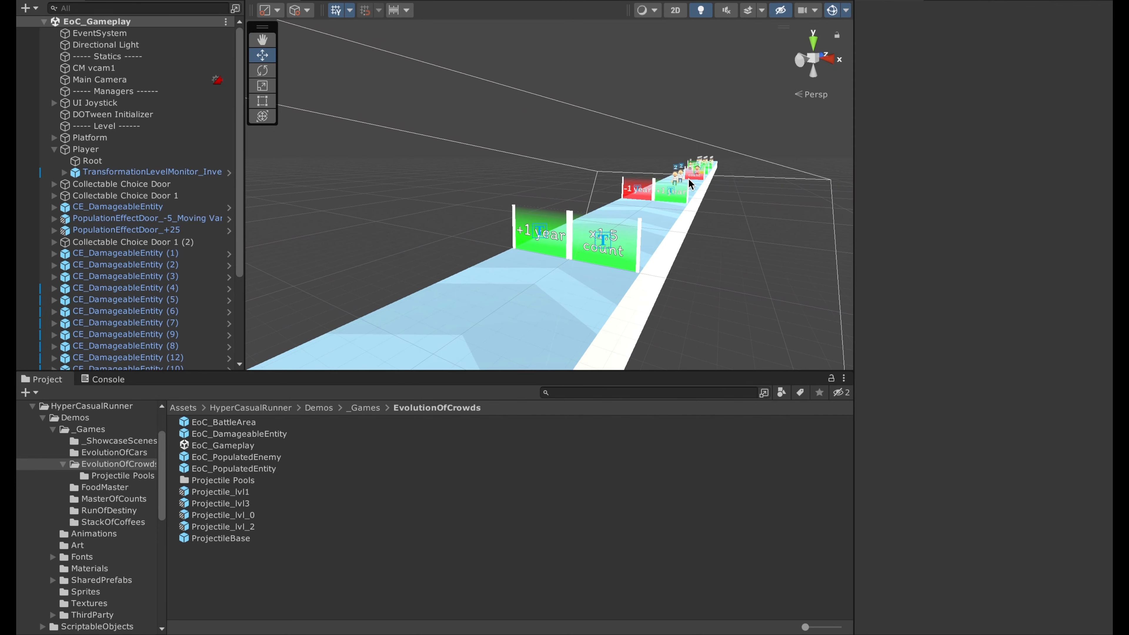
Select the +1 year door at the start of the track and examine its Collectable and Transformation Effect scripts
alt+drag(630, 207, 645, 199)
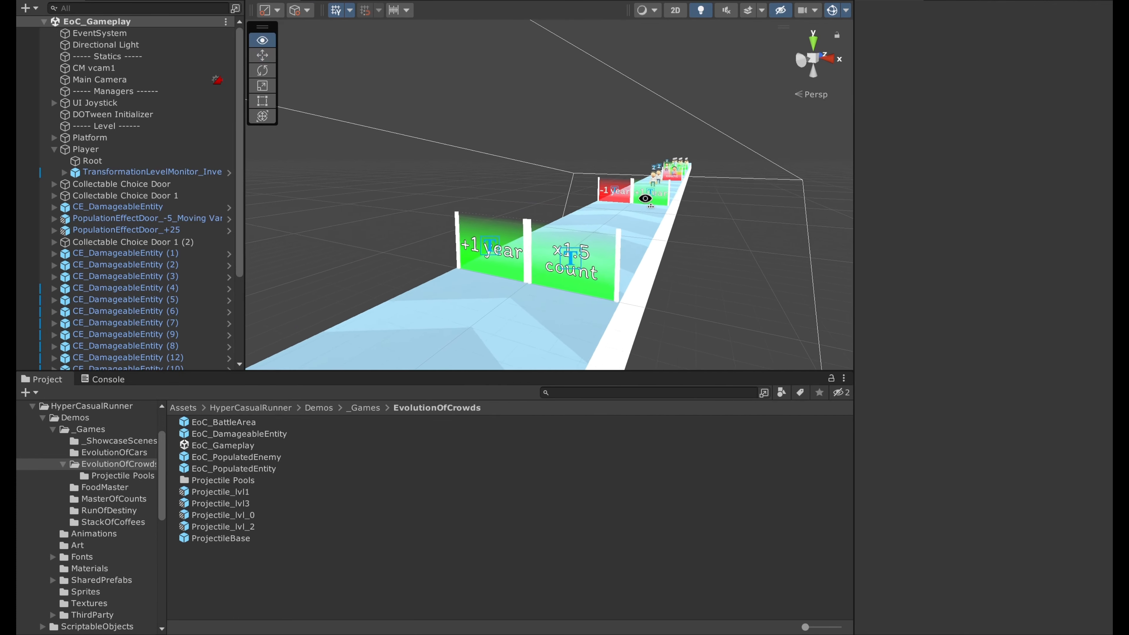
key(q)
key(d)
key(w)
right_drag(644, 198, 645, 198)
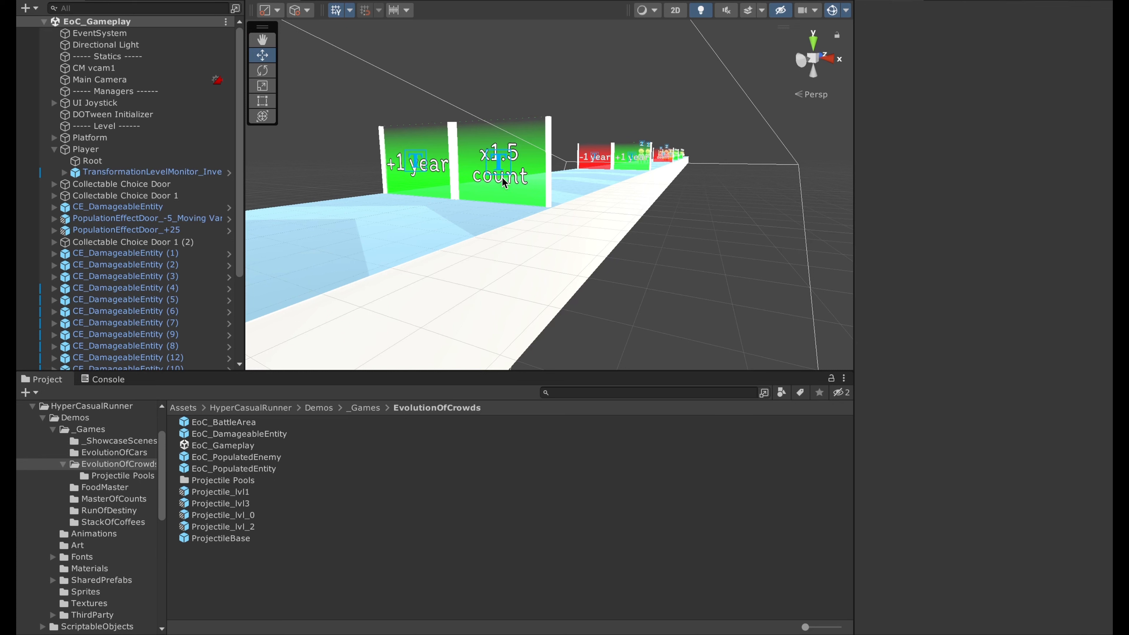
key(alt)
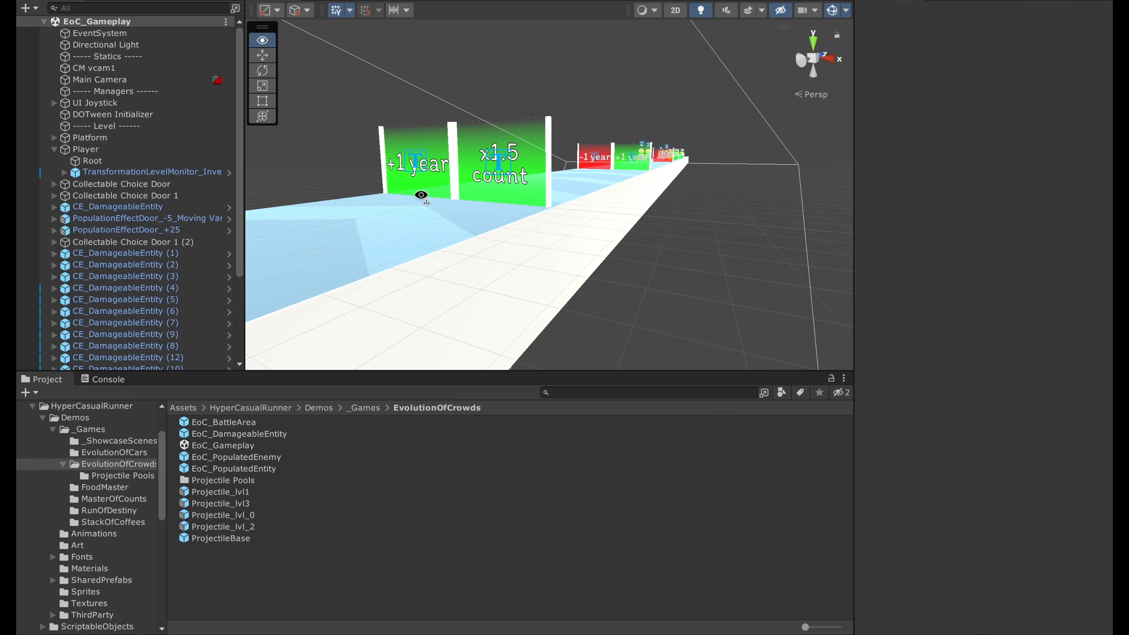
alt+drag(421, 195, 489, 212)
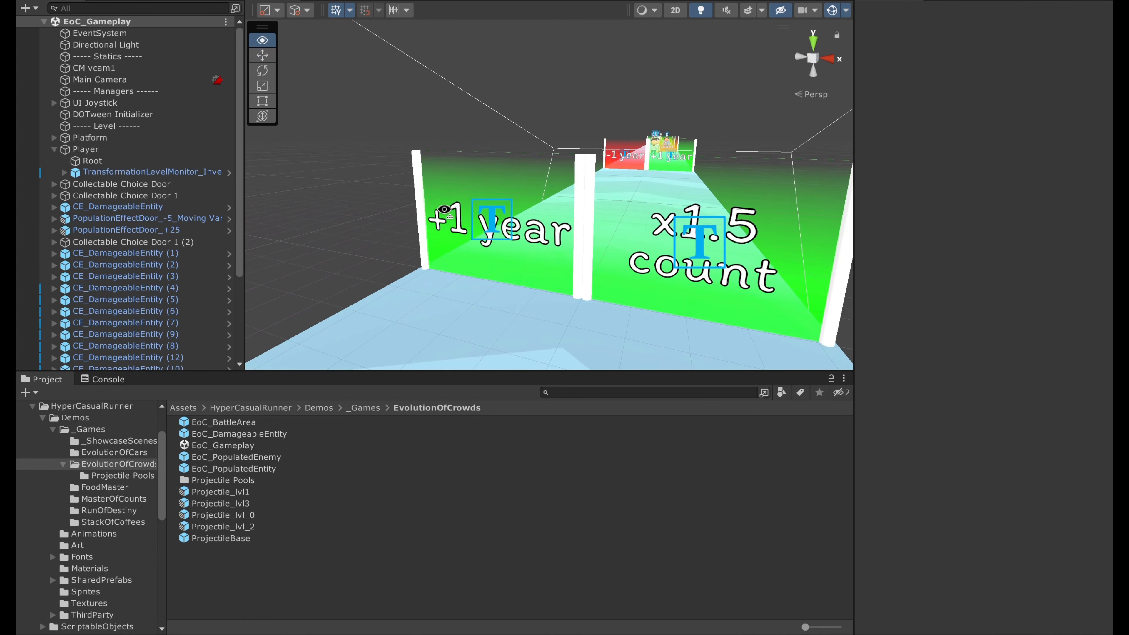
click(497, 216)
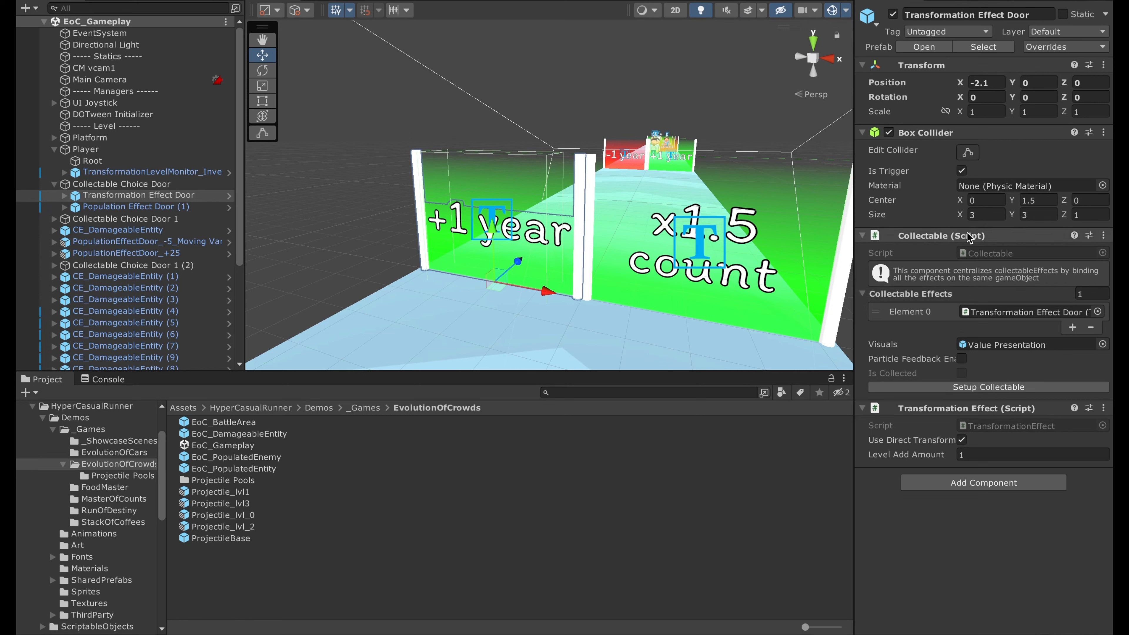
Examine the +1 year and x1.5 count doors together from a higher viewpoint in the Scene view
mouse_move(696, 184)
right_down()
mouse_move(726, 184)
mouse_move(703, 205)
right_up()
key(e)
key(w)
key(s)
key(q)
key(e)
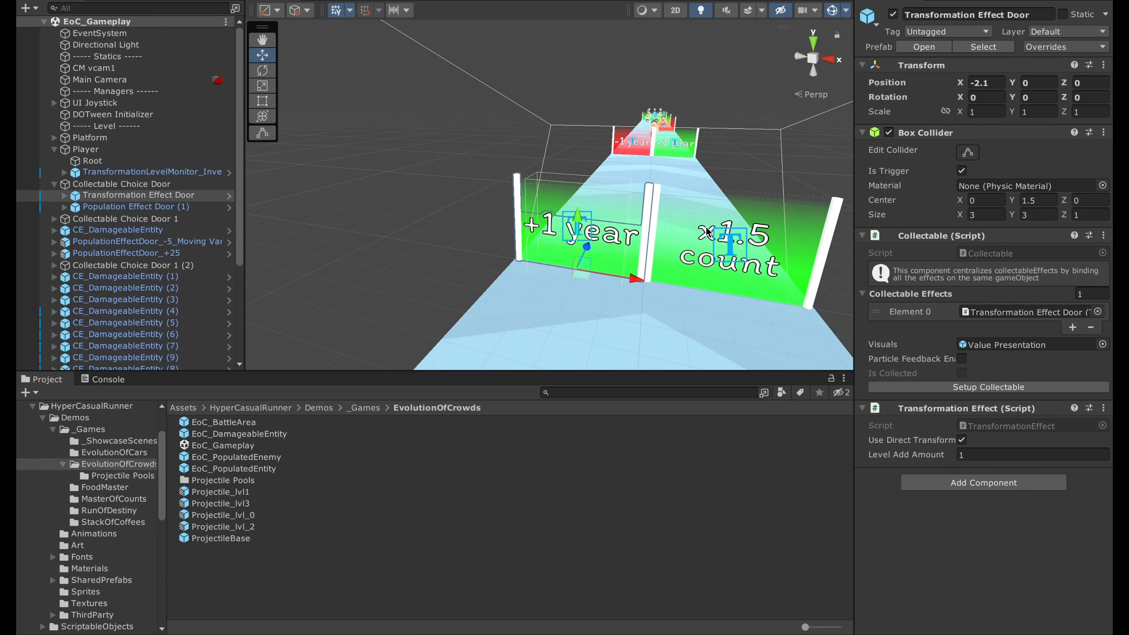
Open the EoCars_Gameplay scene from the EvolutionOfCars folder under _Games
click(362, 407)
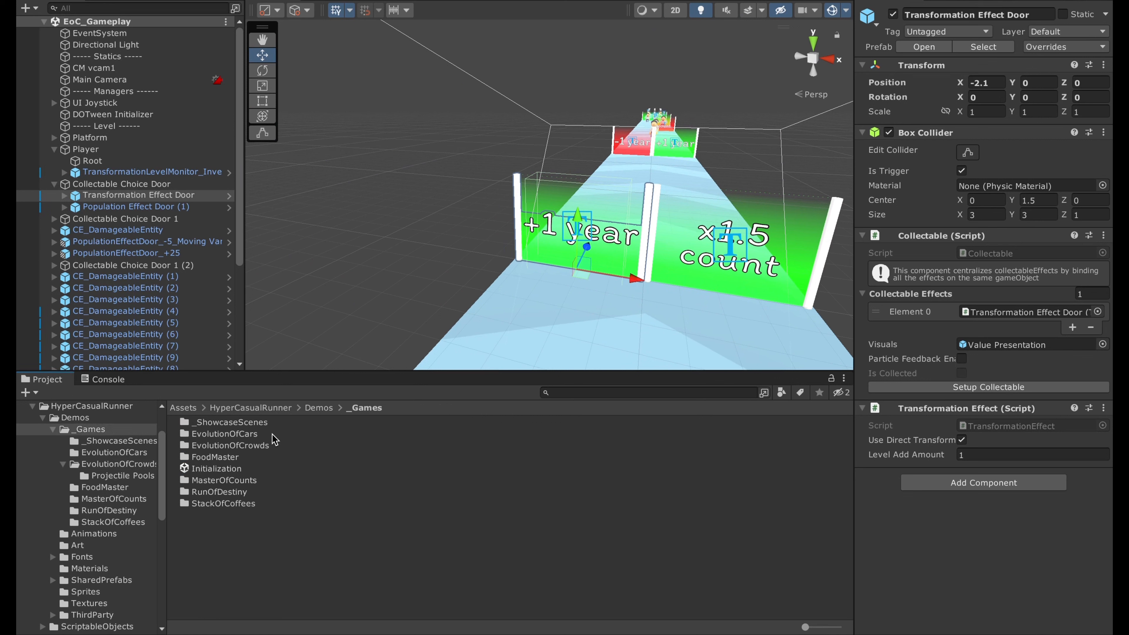
double_click(224, 434)
double_click(261, 423)
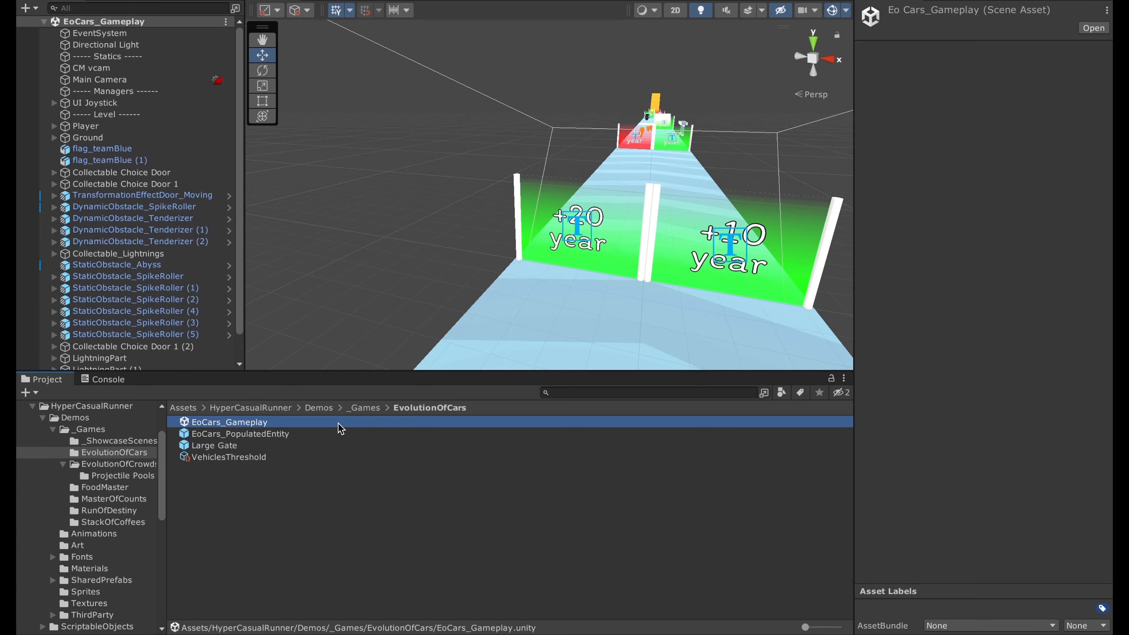
Select the second lightning collectable on the track and examine its Collectable and Transformation Effect scripts
key(w)
right_drag(641, 228, 680, 222)
click(521, 279)
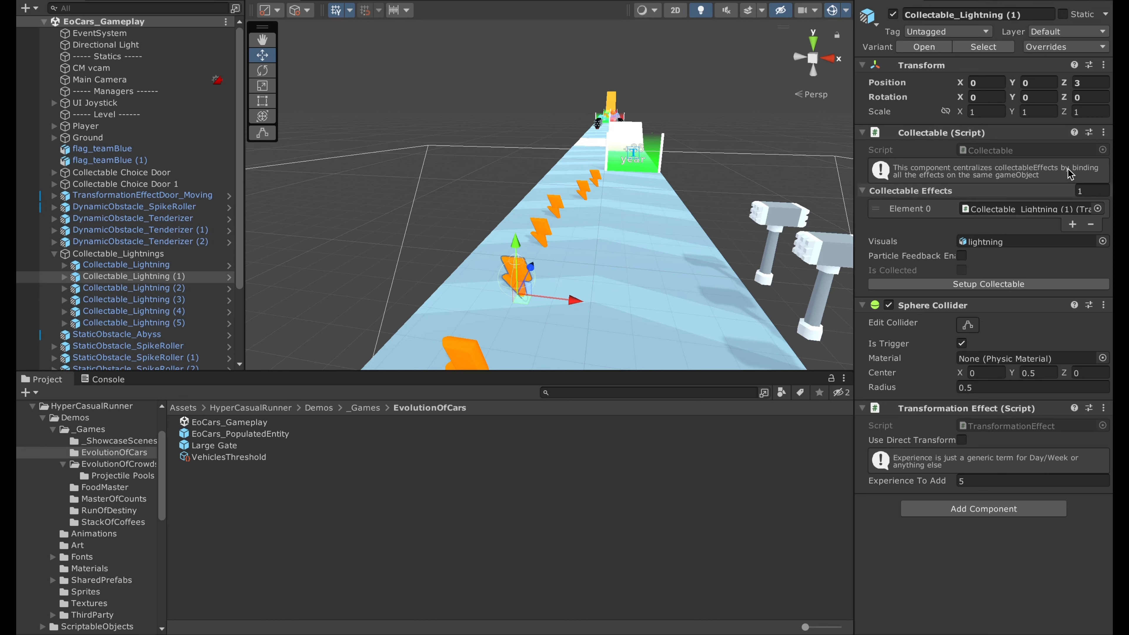
key(s)
right_drag(662, 258, 662, 257)
key(q)
key(e)
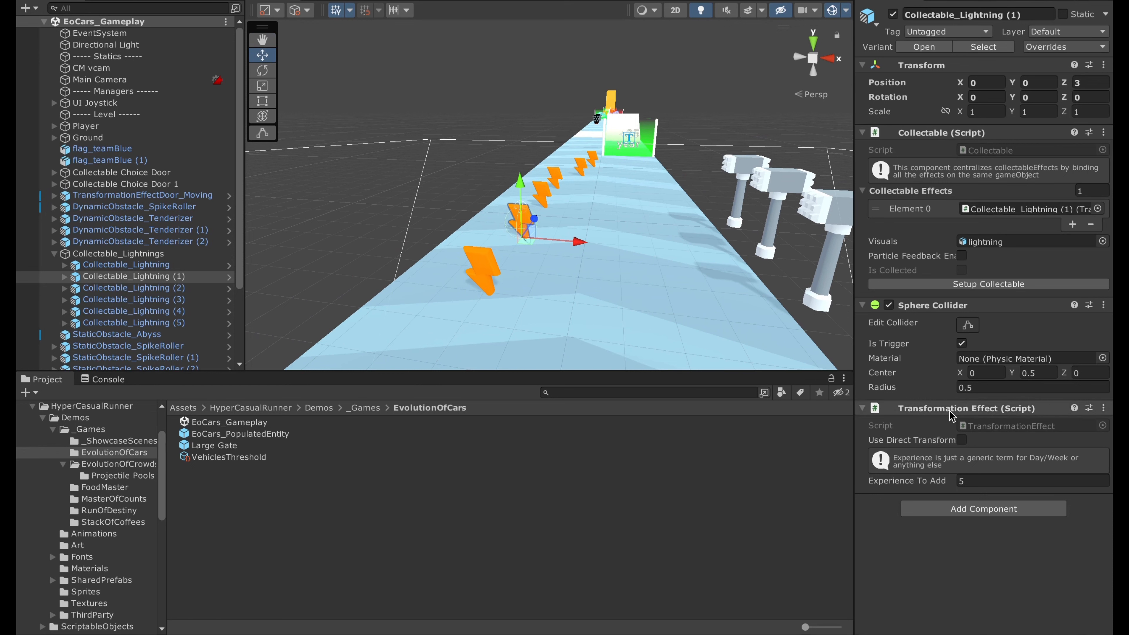
Search the components that can be added to the lightning collectable for "effect" and close the list without adding one
click(981, 508)
text(effect)
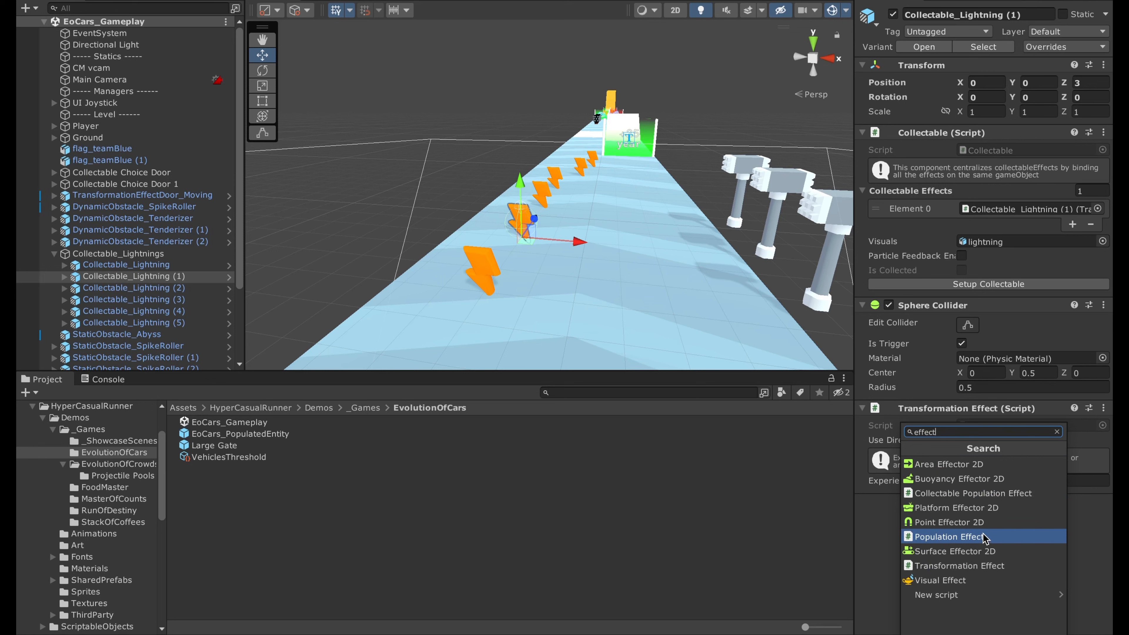
click(887, 532)
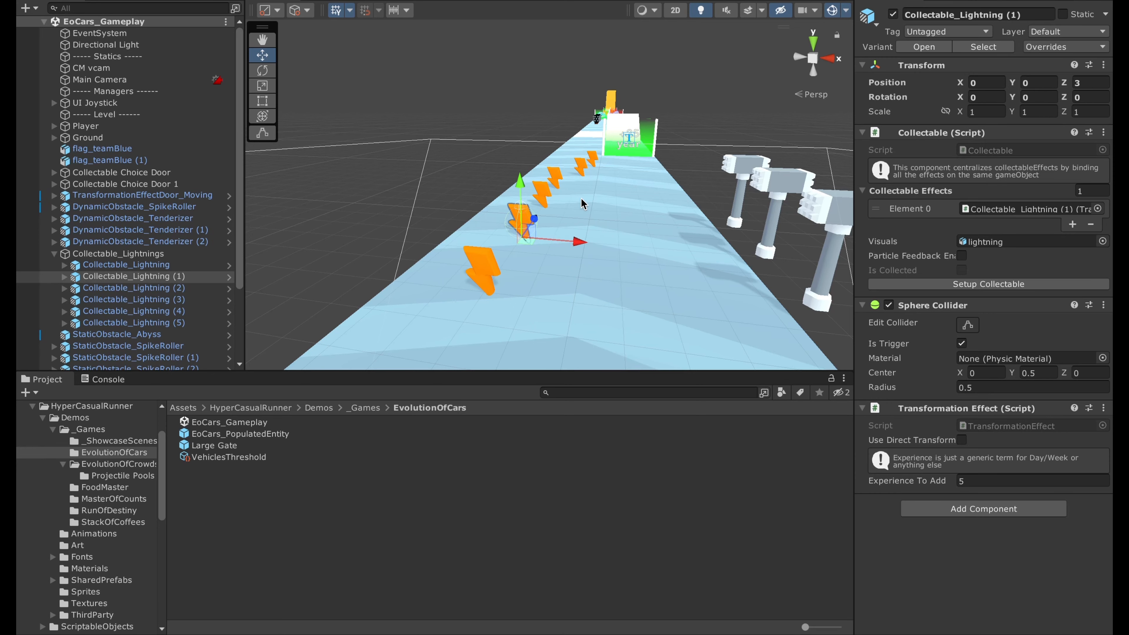
Select the +10 year door beside the red door and examine its Transformation Effect settings
key(w)
mouse_move(582, 203)
right_down()
mouse_move(94, 212)
mouse_move(400, 201)
mouse_move(578, 221)
right_up()
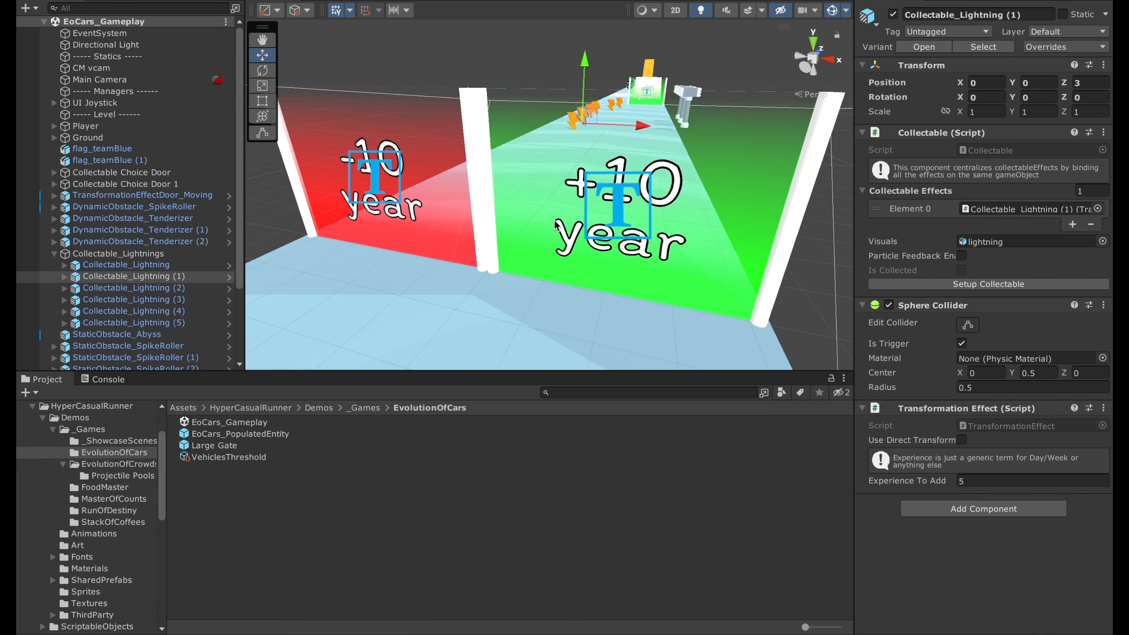
click(618, 213)
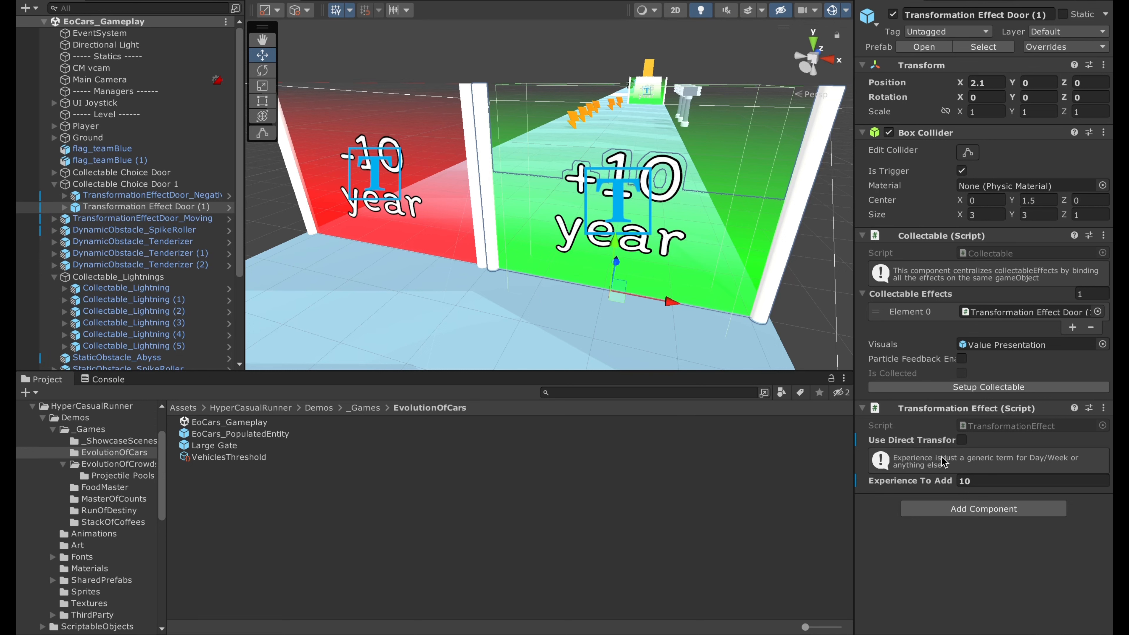
Switch Use Direct Transformation on and off for the +10 year door to compare Level Add Amount with Experience To Add
click(960, 440)
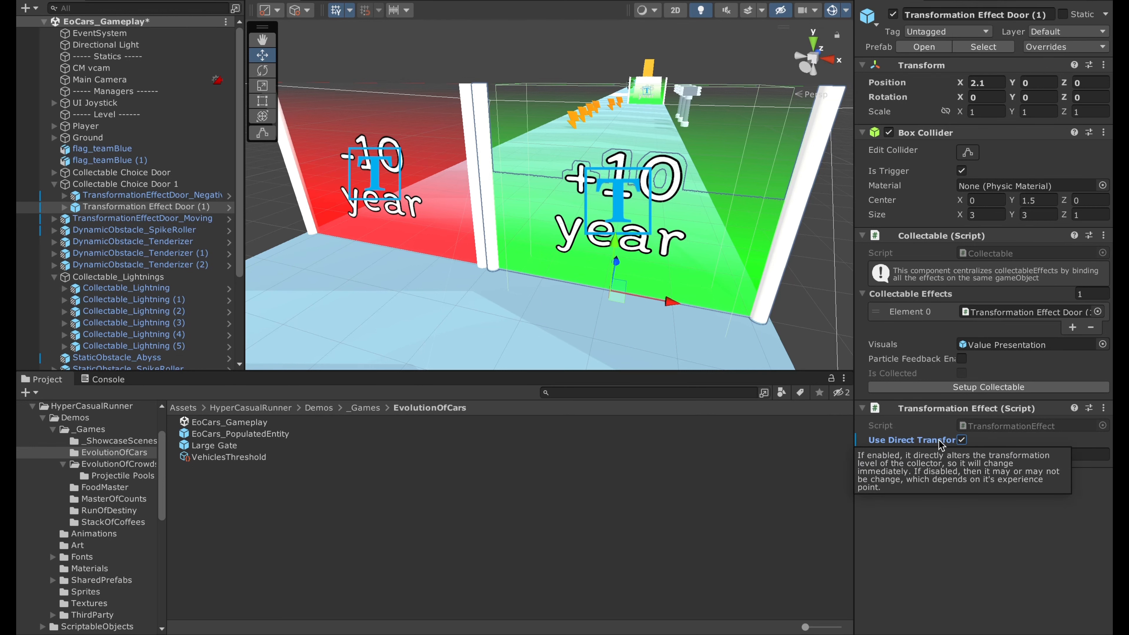
drag(854, 437, 755, 437)
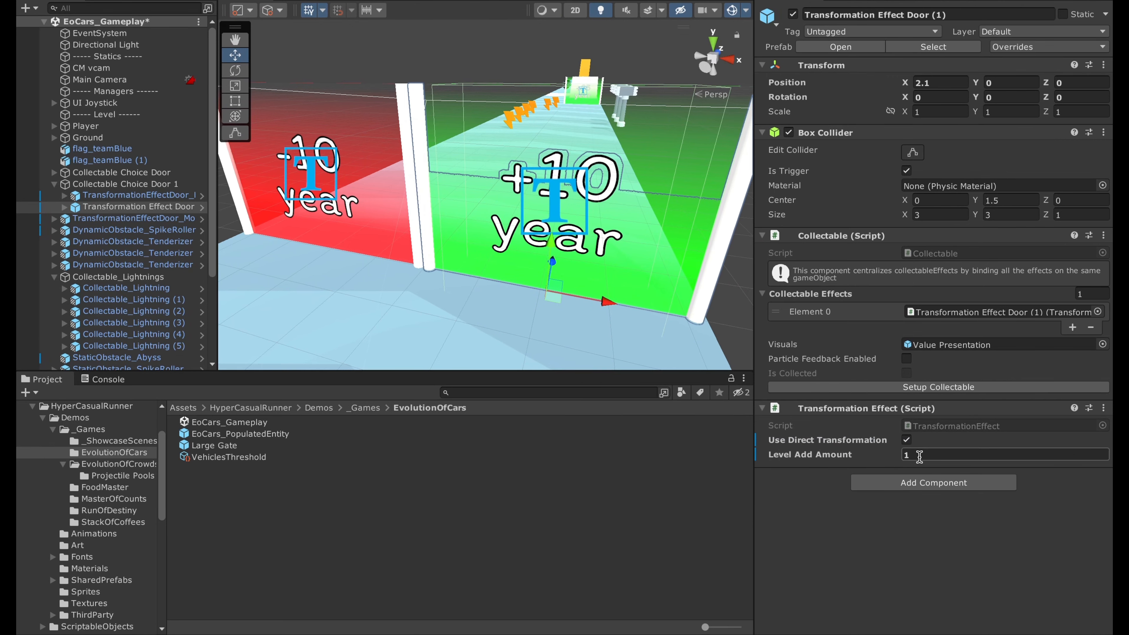
click(906, 439)
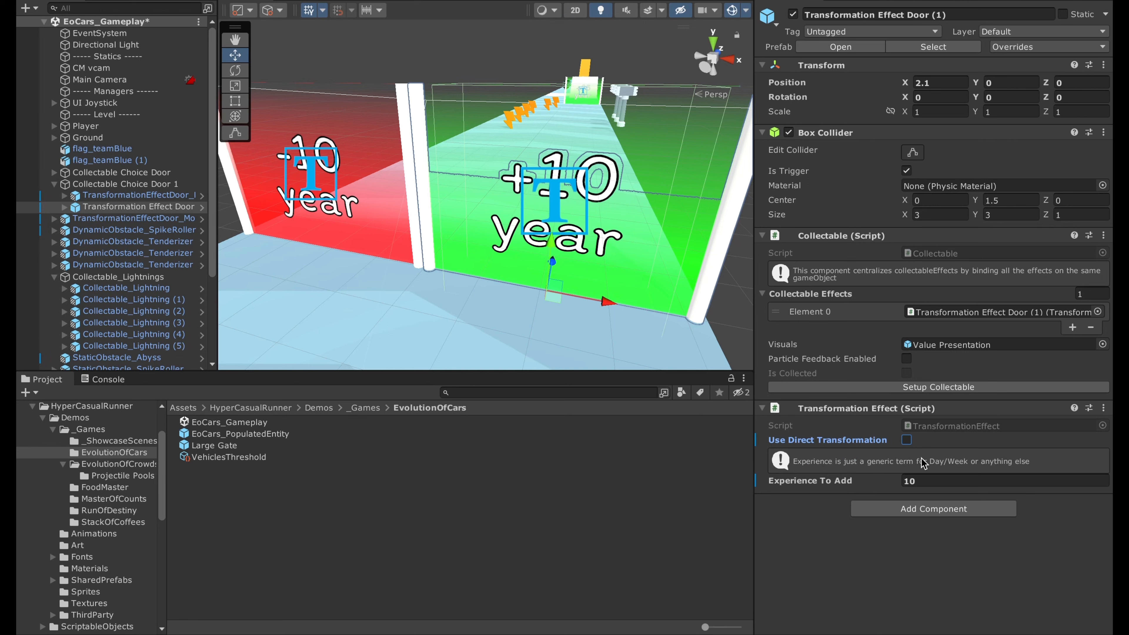
click(906, 440)
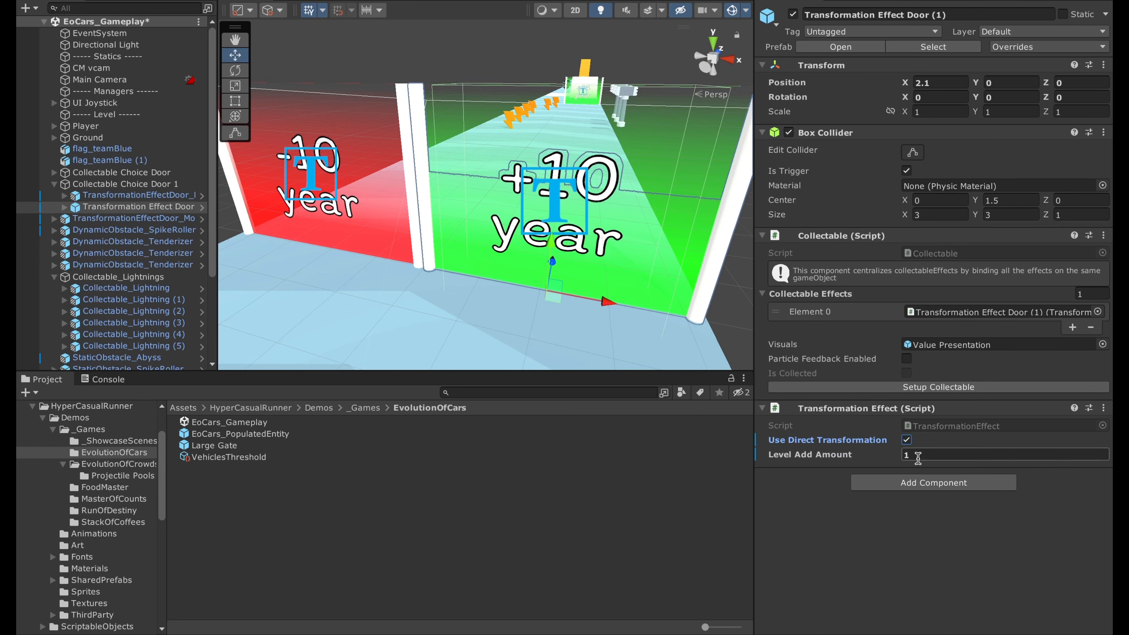
click(906, 441)
click(907, 441)
click(907, 441)
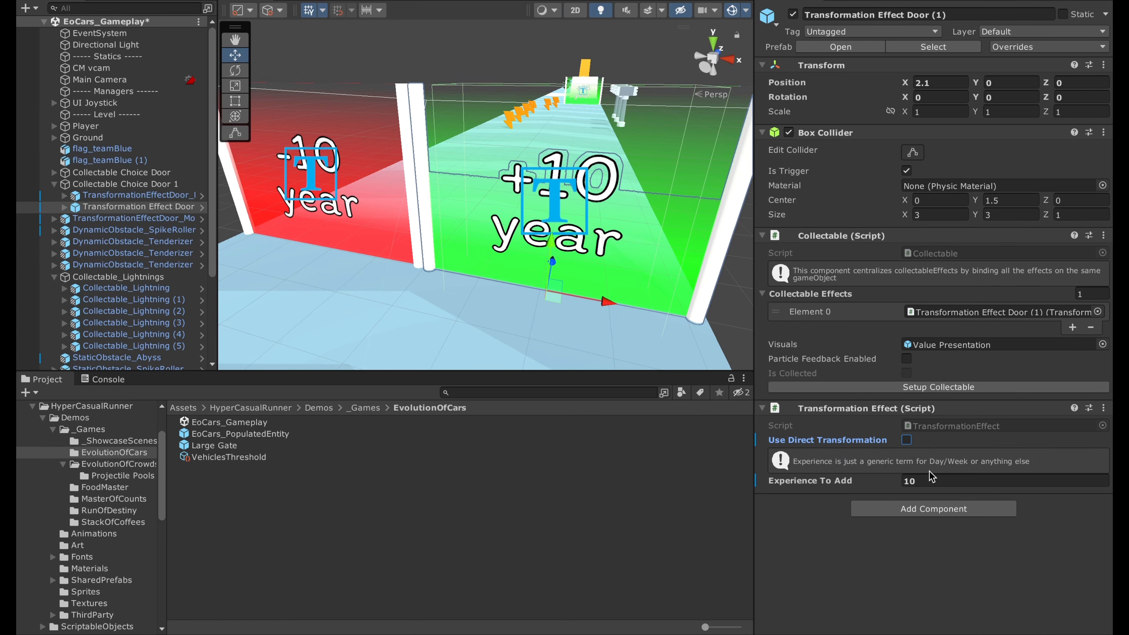
Review the VehiclesThreshold values and where the asset is assigned in the Player's Transformation Modifier
click(252, 460)
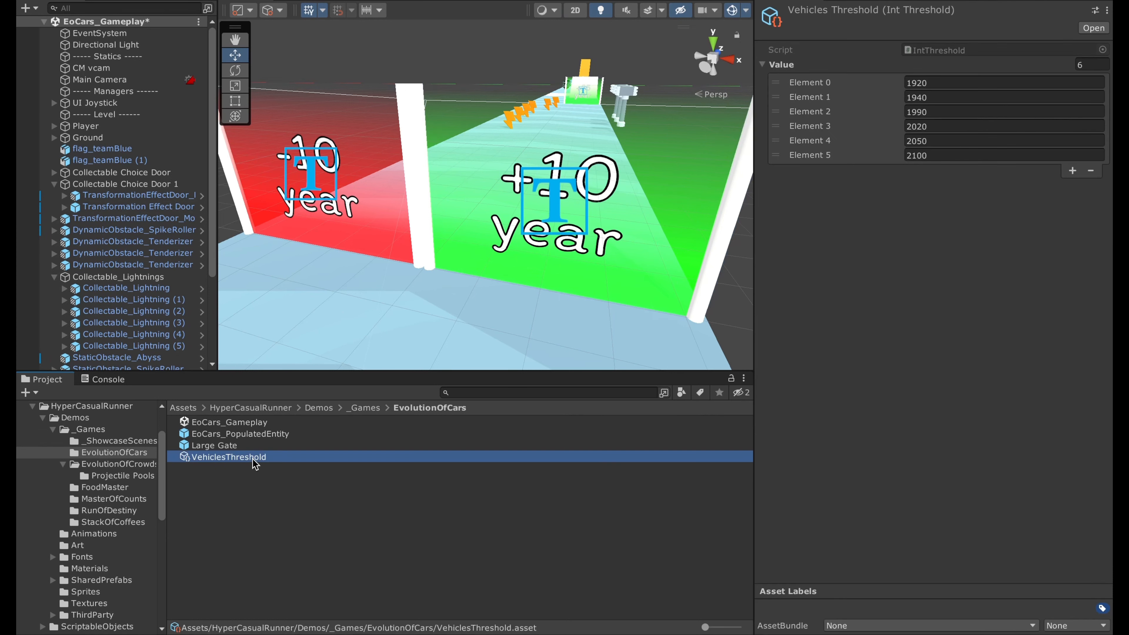
click(132, 128)
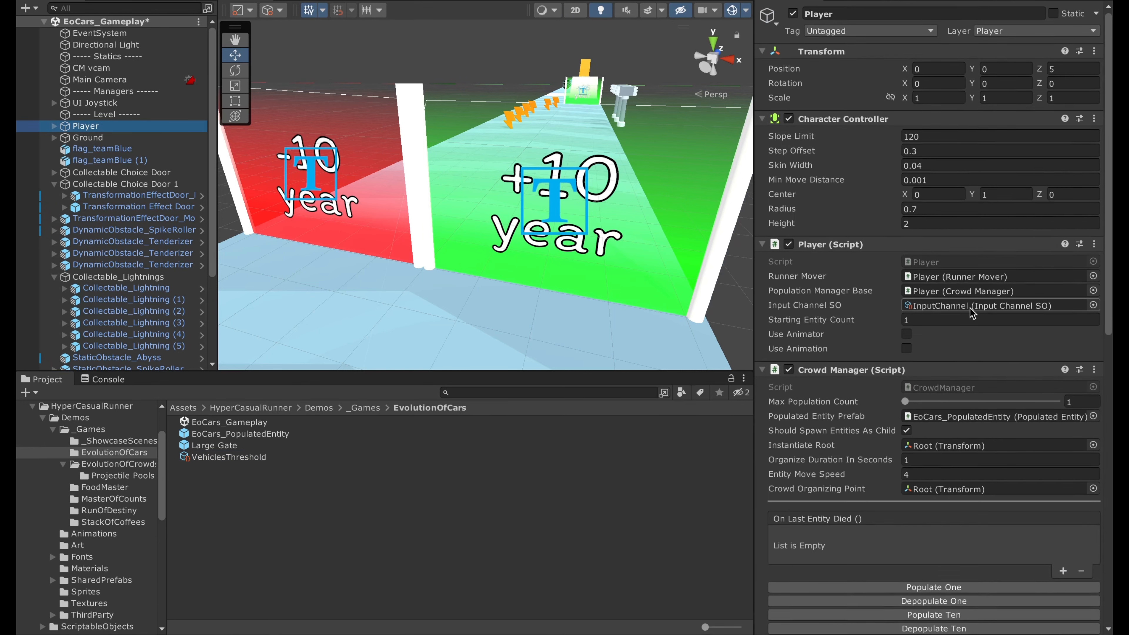
scroll(970, 308, down, 10)
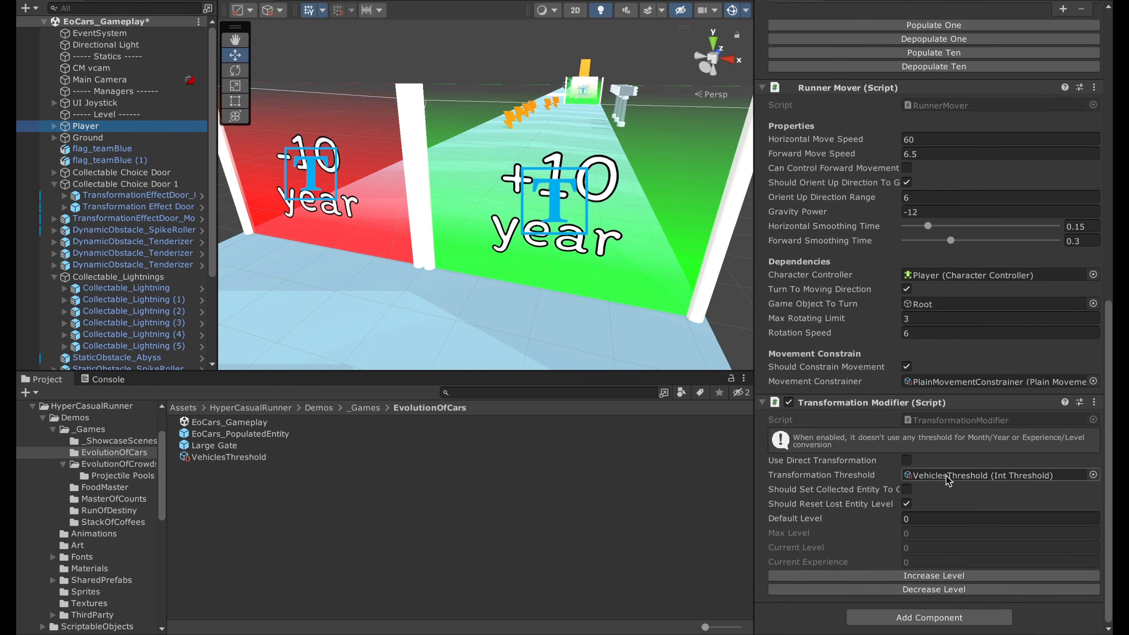
click(981, 475)
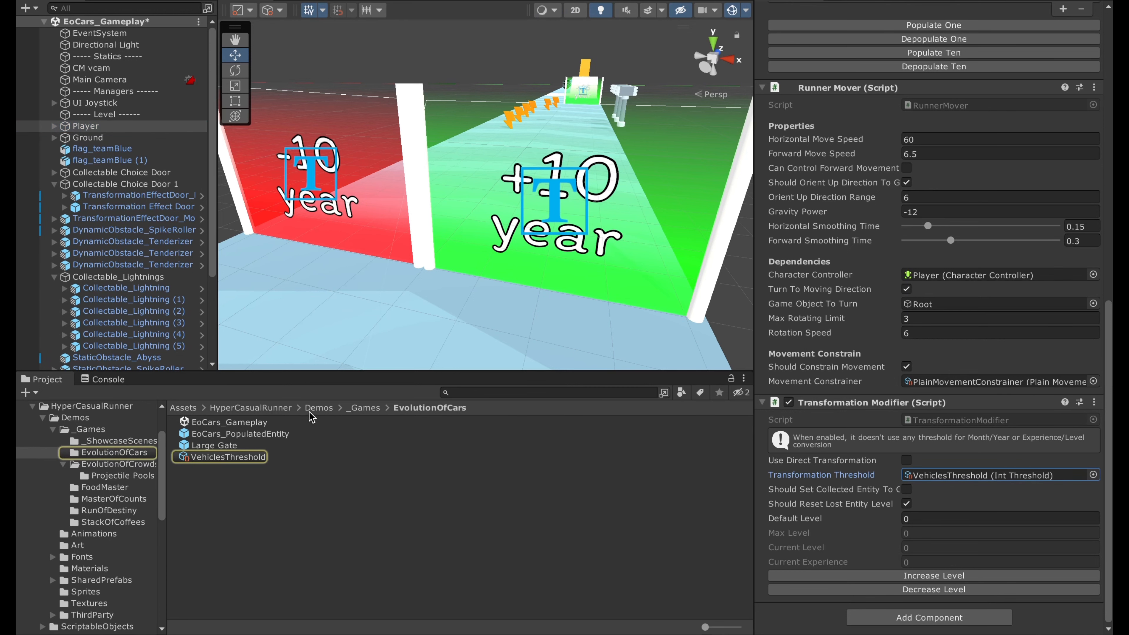
click(243, 458)
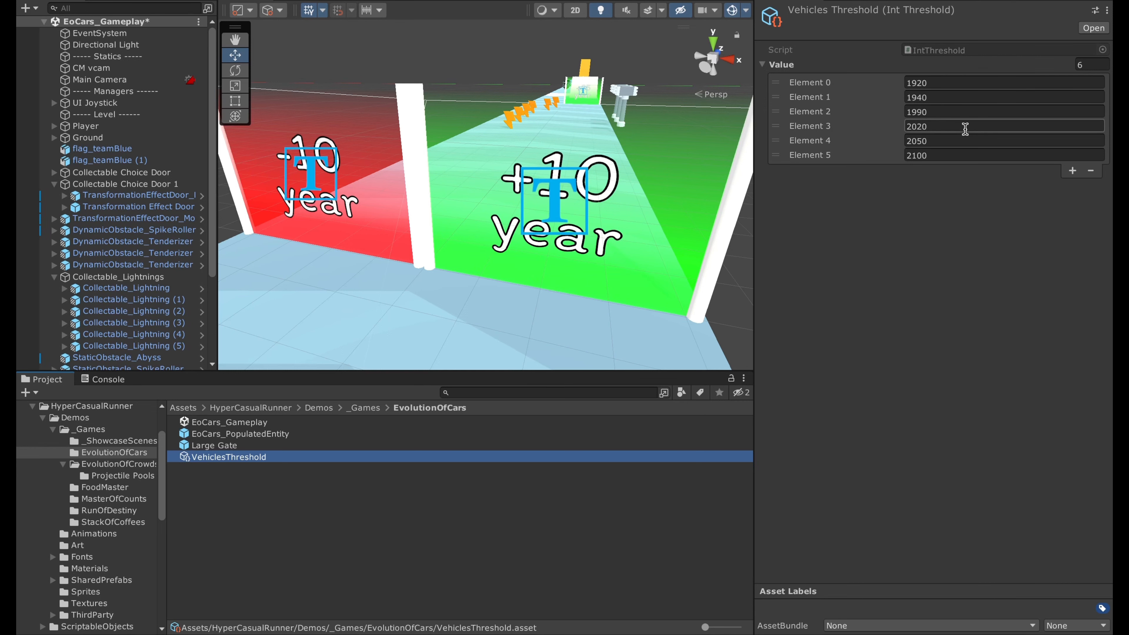
Select the TransformationLevelMonitor at the start of the track and examine its script settings
click(427, 66)
alt+drag(428, 64, 362, 174)
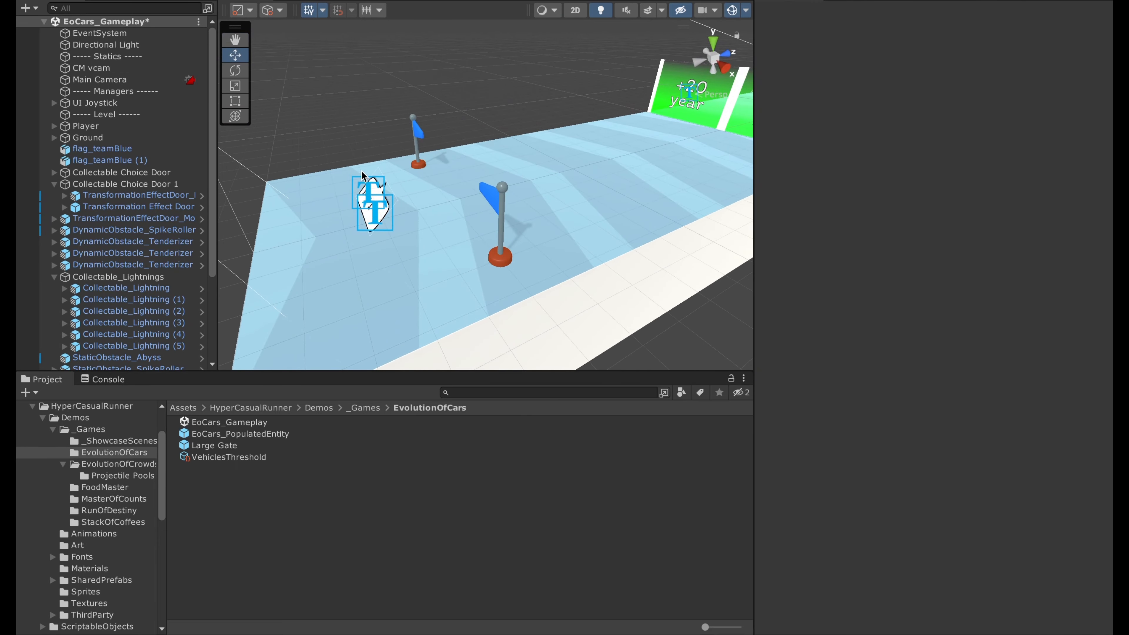
click(376, 217)
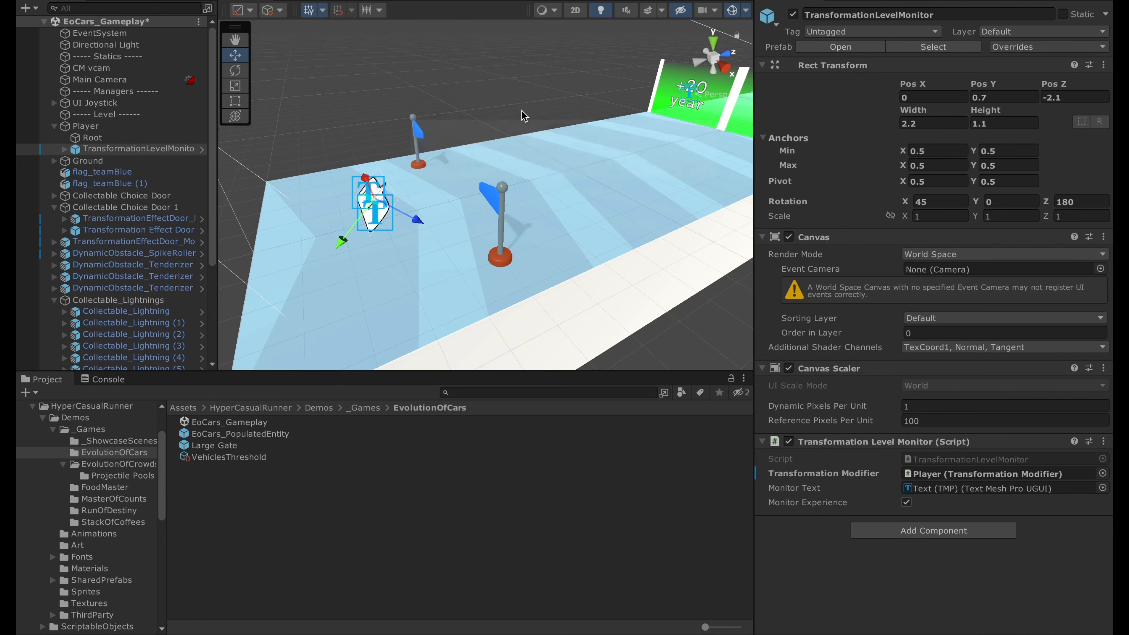
Play the scene and inspect the year label behind the vehicle in both the Scene and Game views
mouse_move(504, 238)
mouse_down()
mouse_move(631, 253)
mouse_move(379, 239)
mouse_move(458, 224)
mouse_up()
key(ctrl+p)
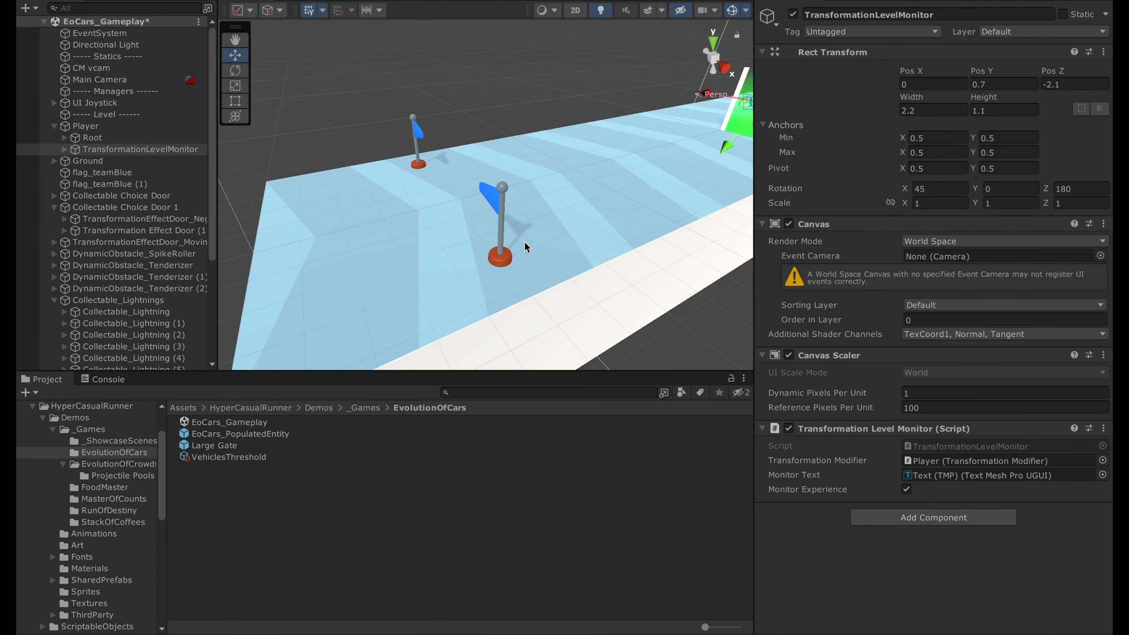
right_drag(565, 207, 691, 240)
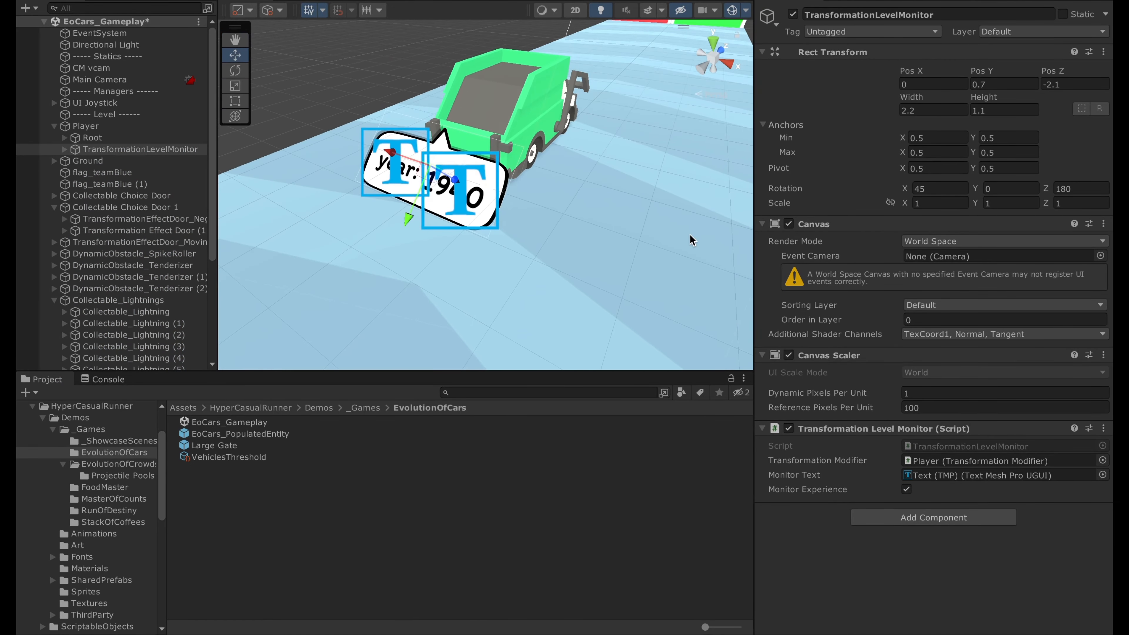
key(ctrl+p)
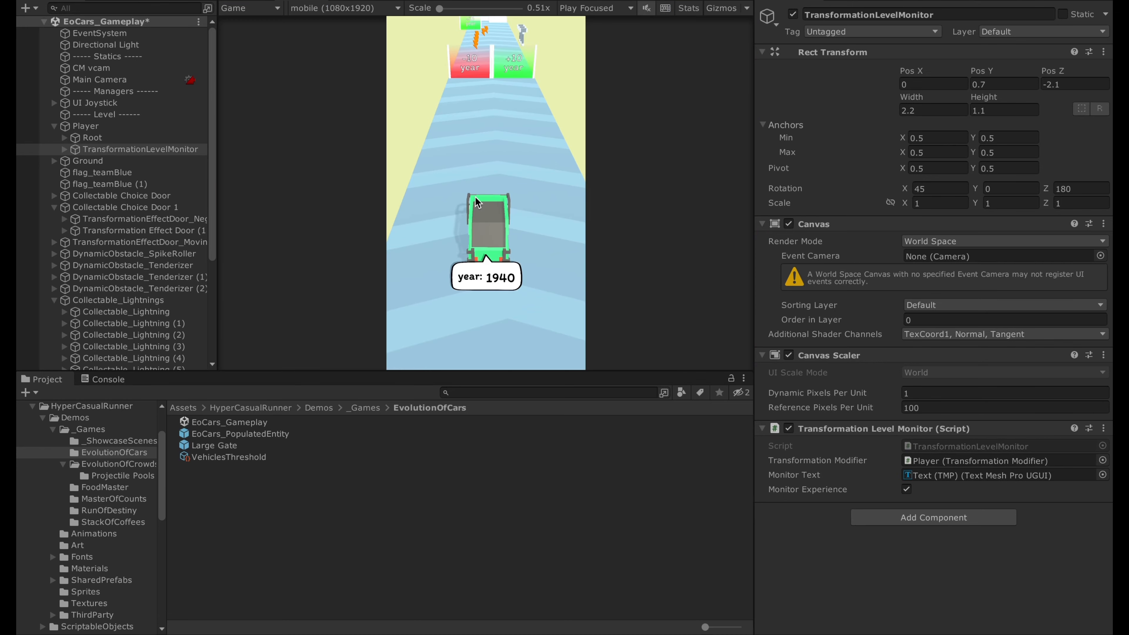
key(ctrl+p)
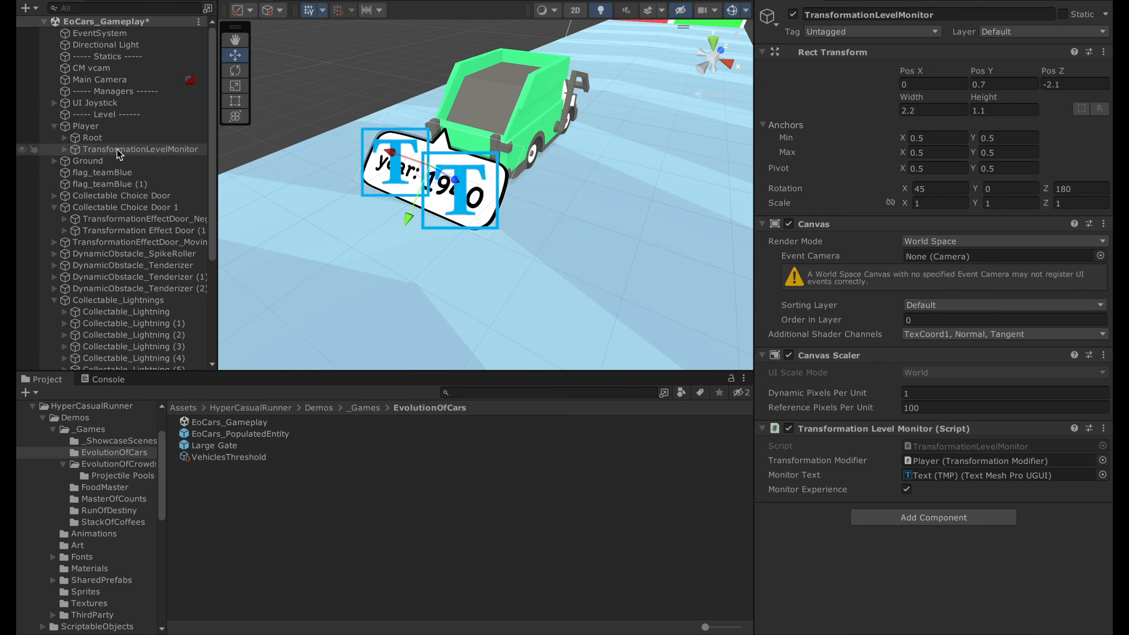
Compare the threshold years in VehiclesThreshold with the Player's components while the game is paused
click(228, 458)
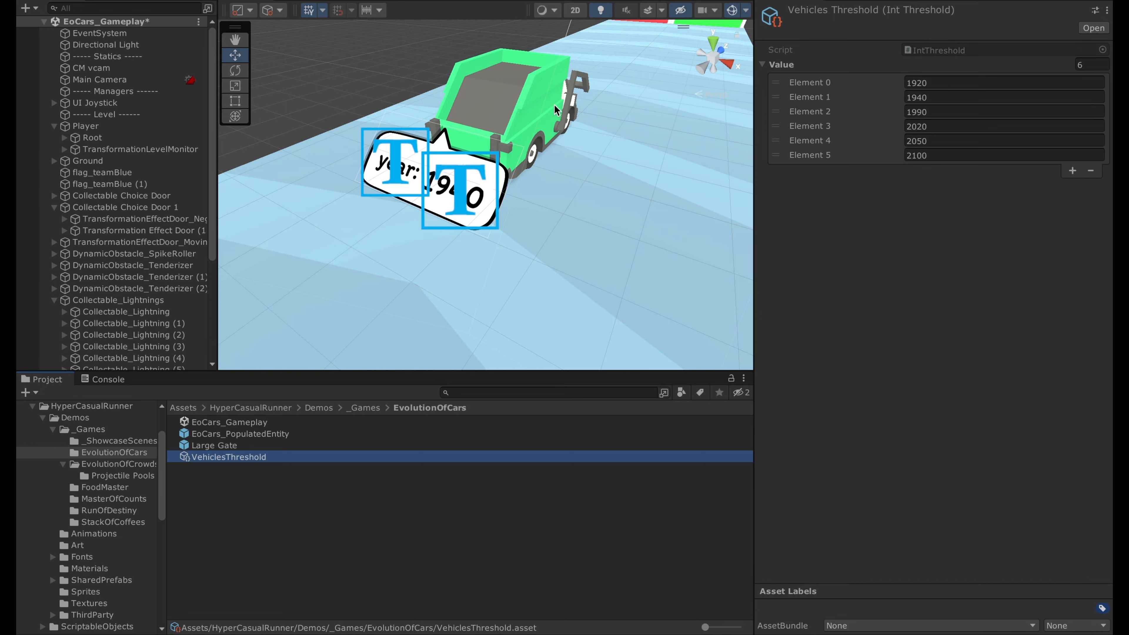
click(111, 126)
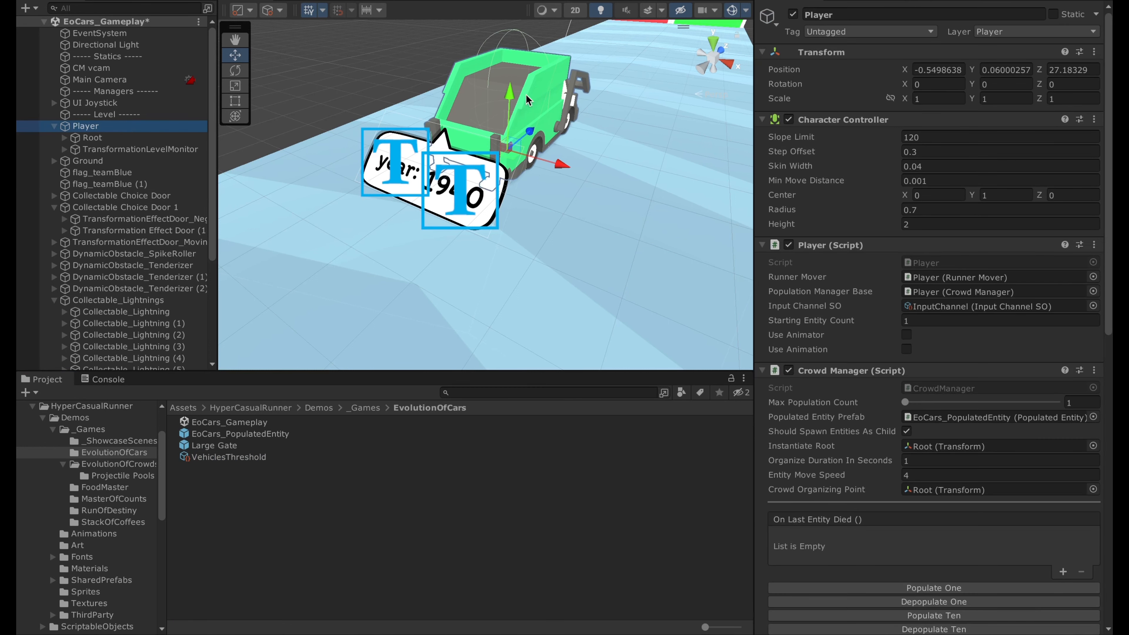
scroll(874, 449, down, 10)
Turn off Monitor Experience on the TransformationLevelMonitor and keep steering the vehicle in the running game
click(477, 230)
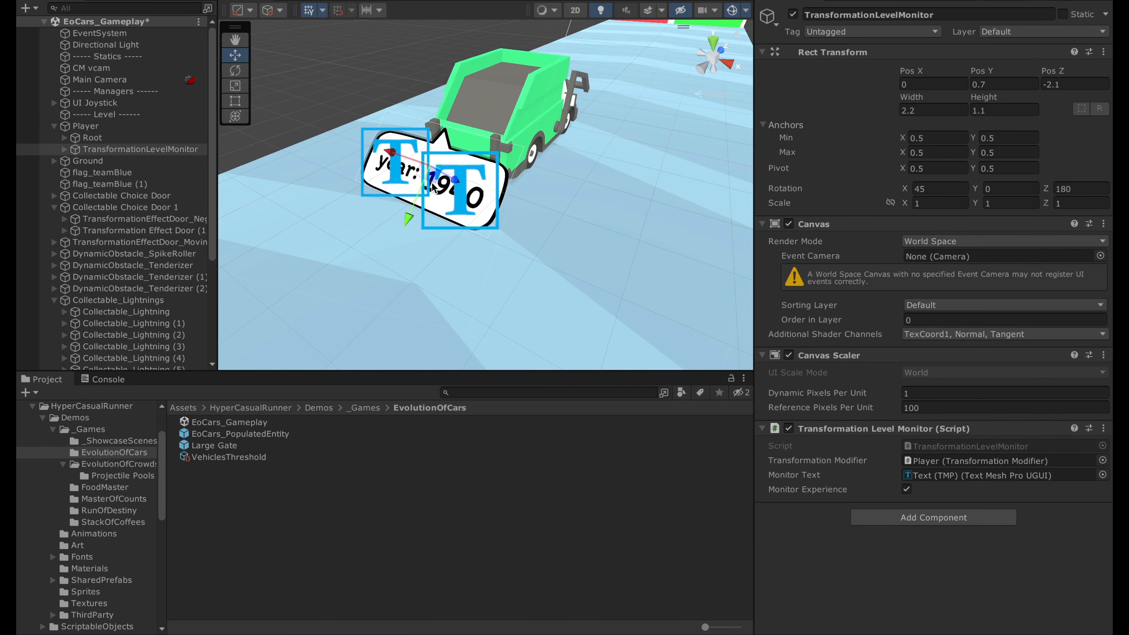
click(907, 489)
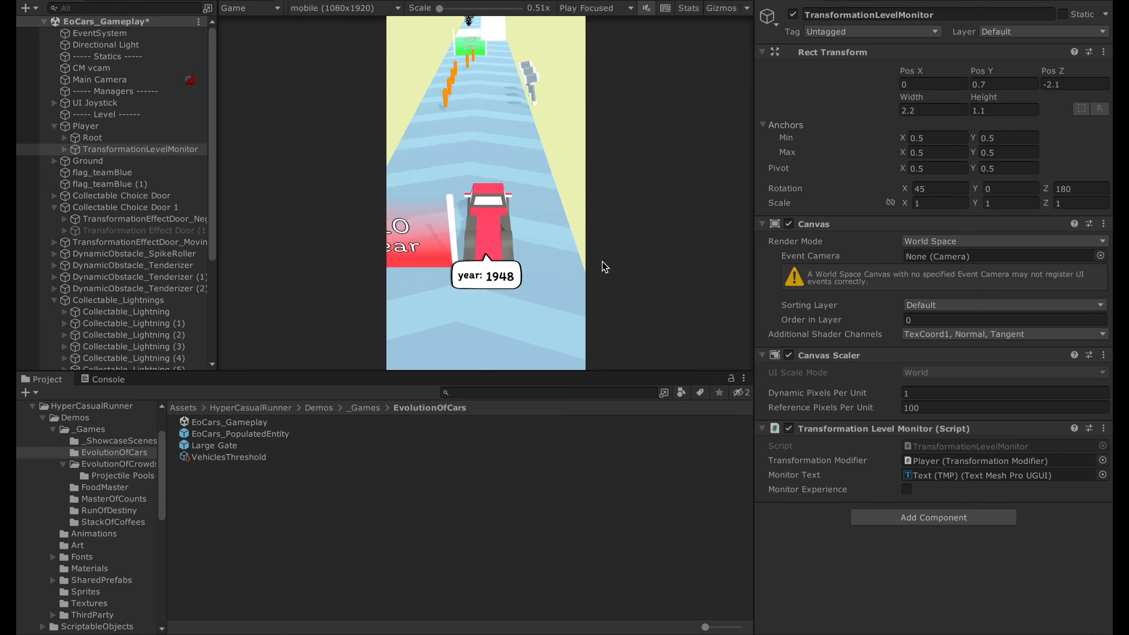
drag(605, 267, 518, 289)
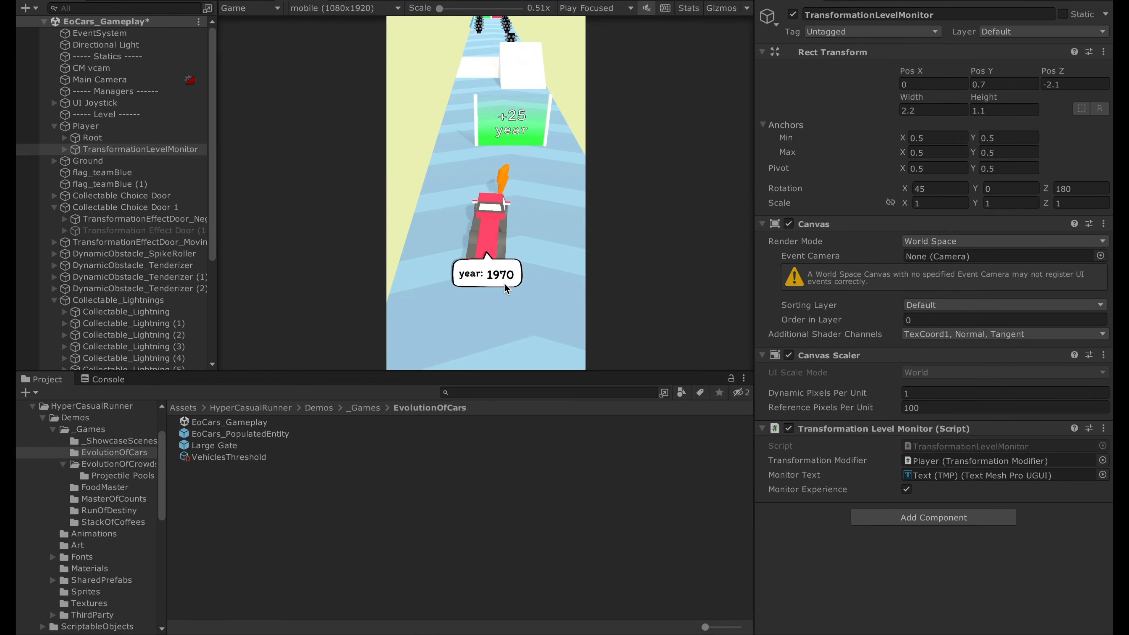
Check the next threshold year in VehiclesThreshold and drive the vehicle through the +25 year door
click(236, 457)
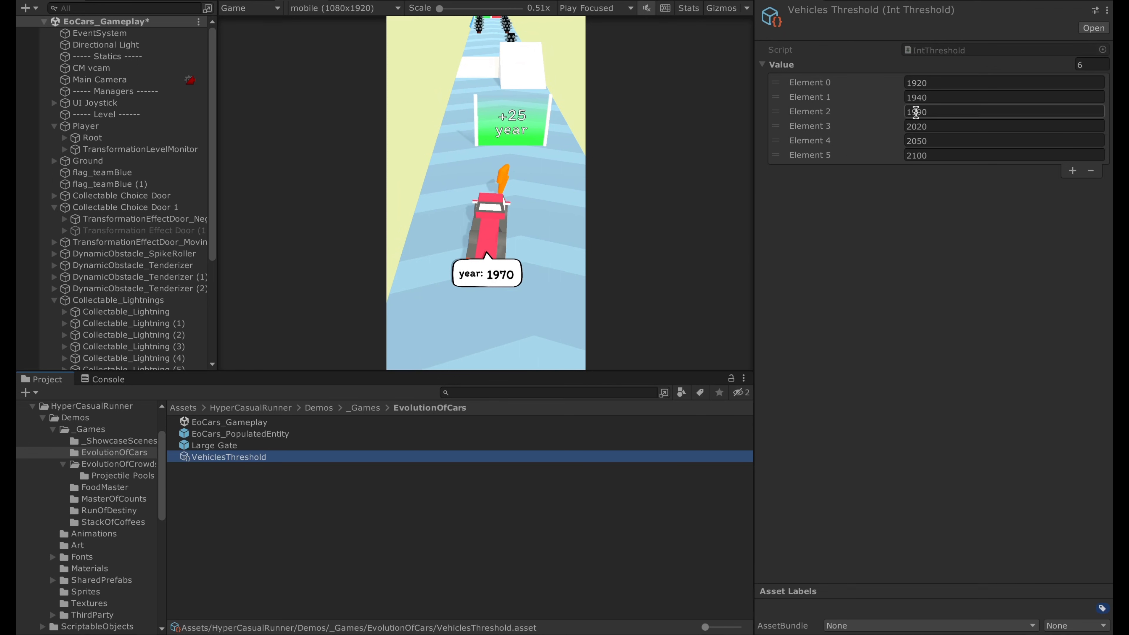
drag(464, 229, 514, 288)
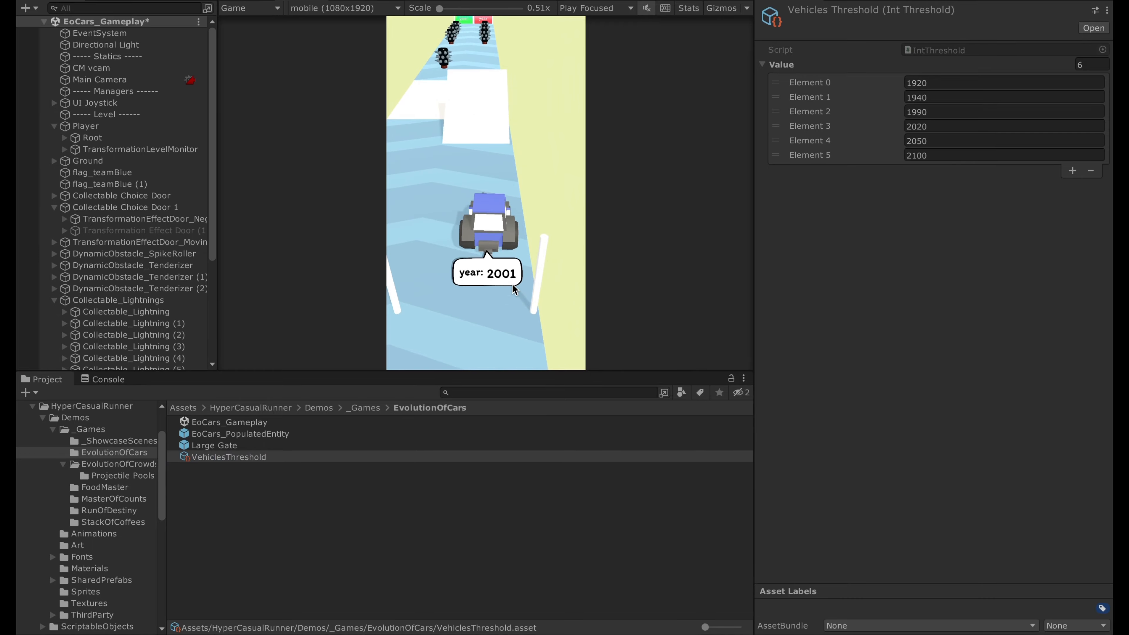
Bring the transformed vehicle into close view in the Scene and select the tractor object under Visuals
key(ctrl+1)
right_drag(631, 100, 493, 131)
key(s)
key(w)
key(d)
key(s)
click(494, 131)
click(170, 208)
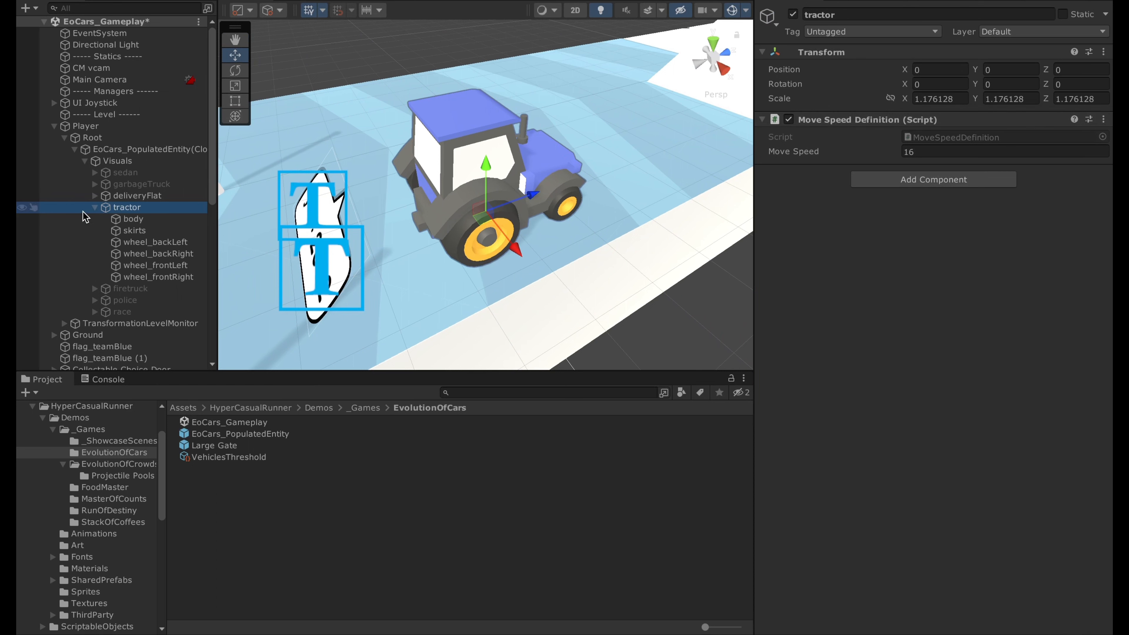
Compare the Move Speed in the Move Speed Definition of the sedan, garbageTruck and tractor
click(94, 207)
click(146, 173)
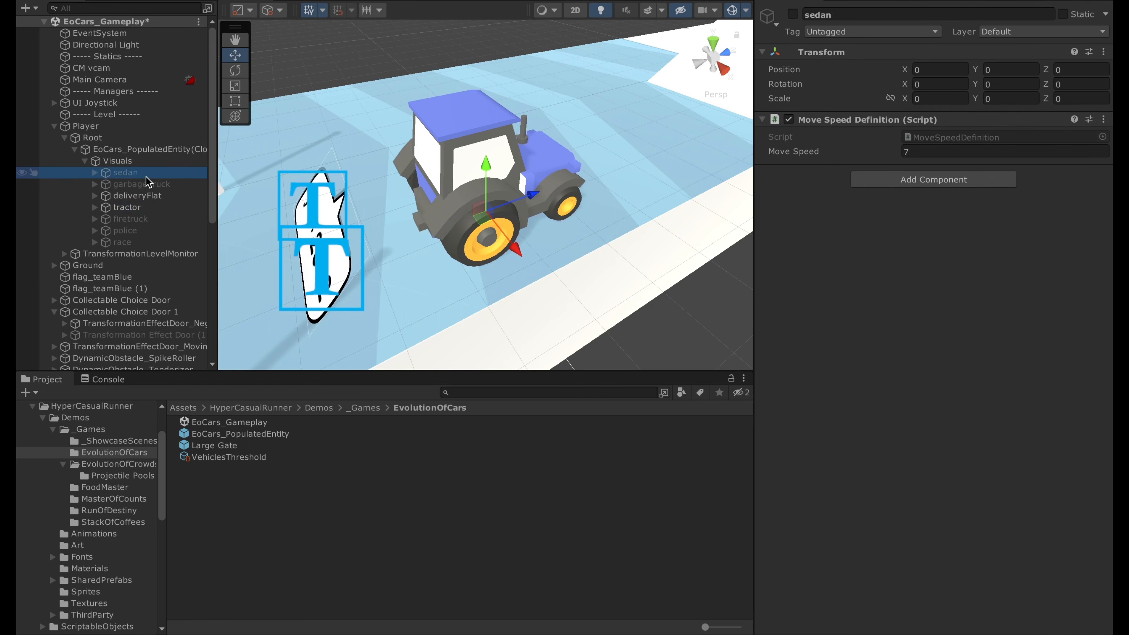
click(145, 183)
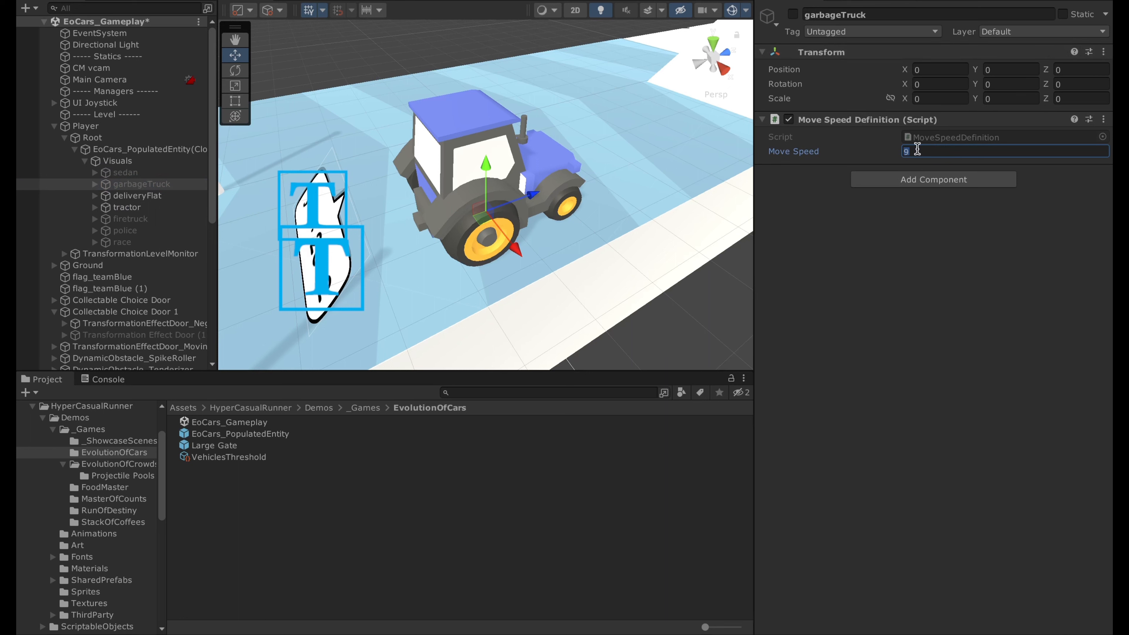
click(127, 207)
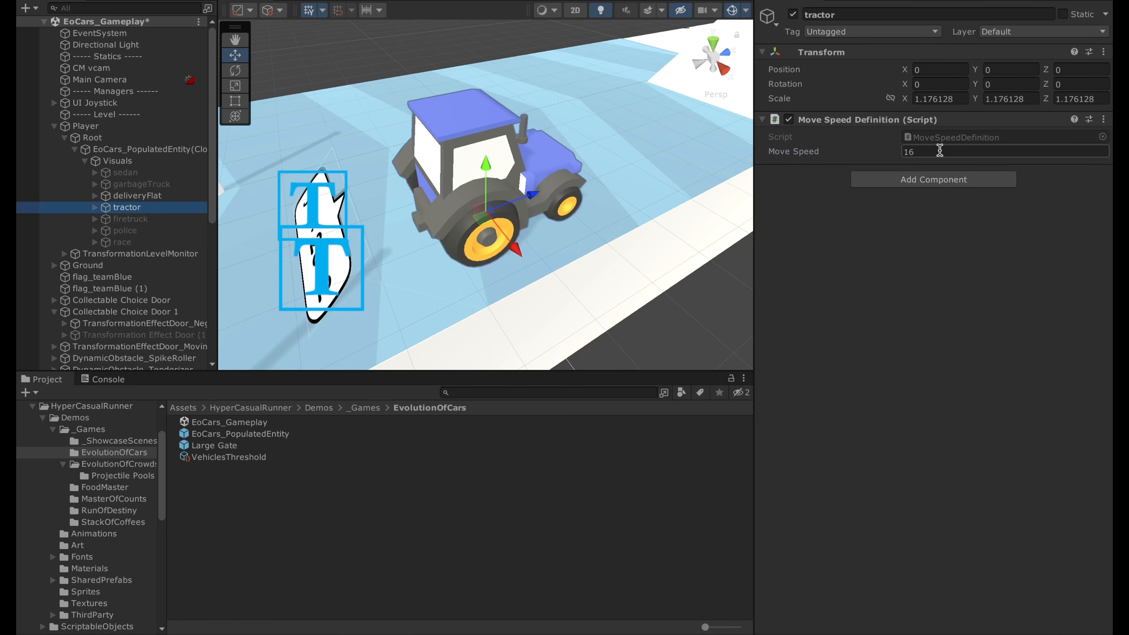
Select the Player and check the Forward Move Speed of its Runner Mover
click(85, 125)
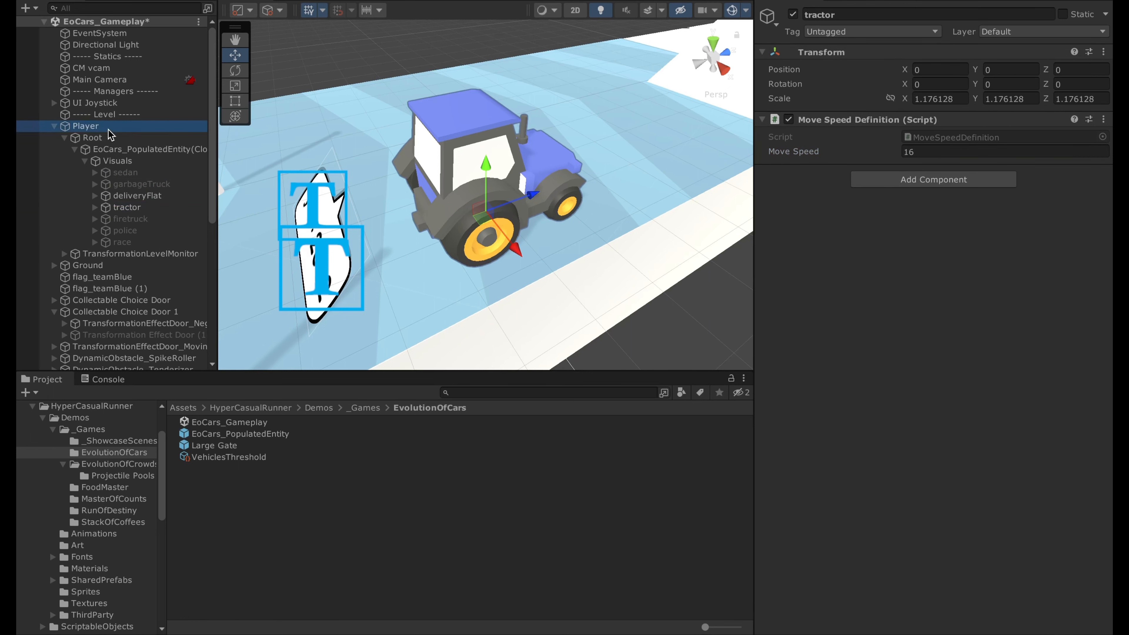
scroll(911, 316, down, 5)
scroll(911, 316, up, 5)
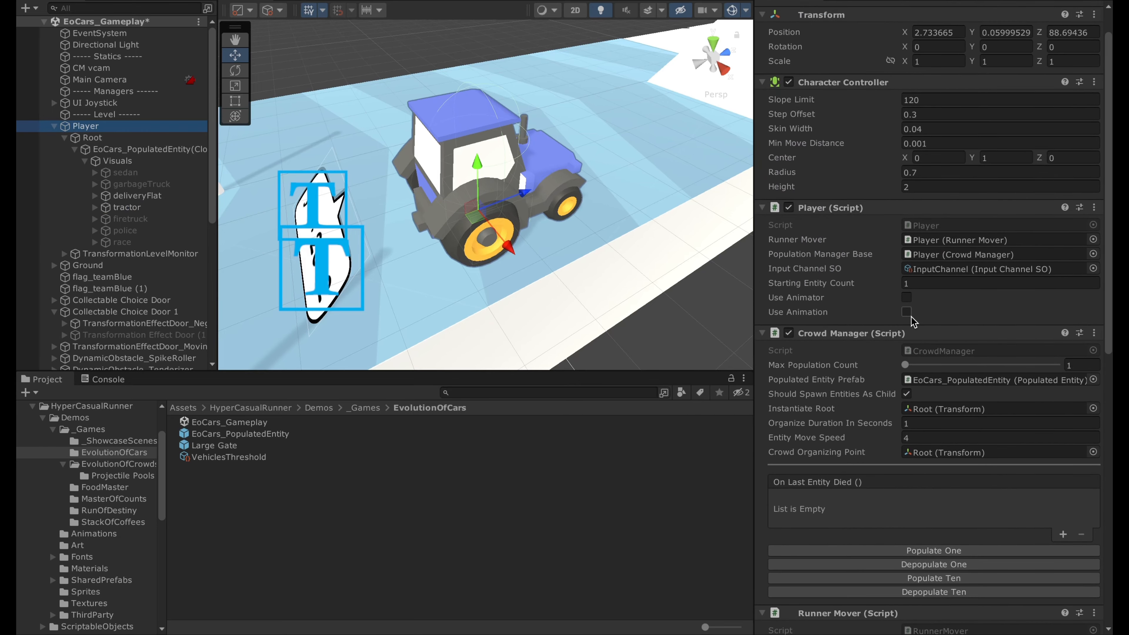
scroll(910, 318, down, 8)
scroll(911, 319, down, 4)
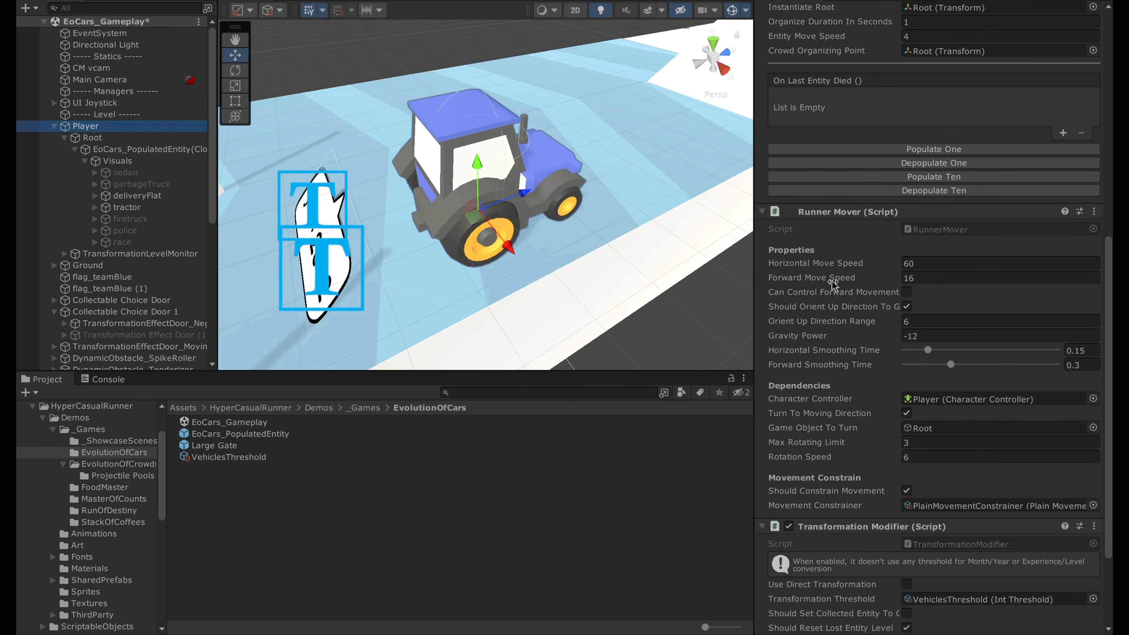
click(931, 275)
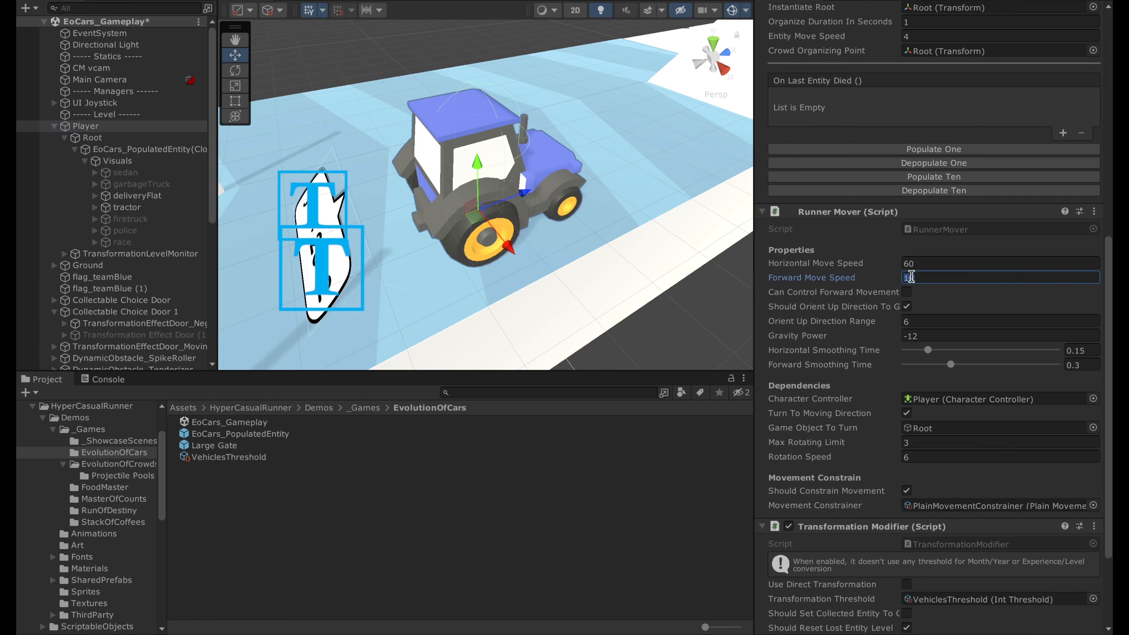
Resume the running game, steer the tractor further along the track, and stop play mode
key(ctrl+p)
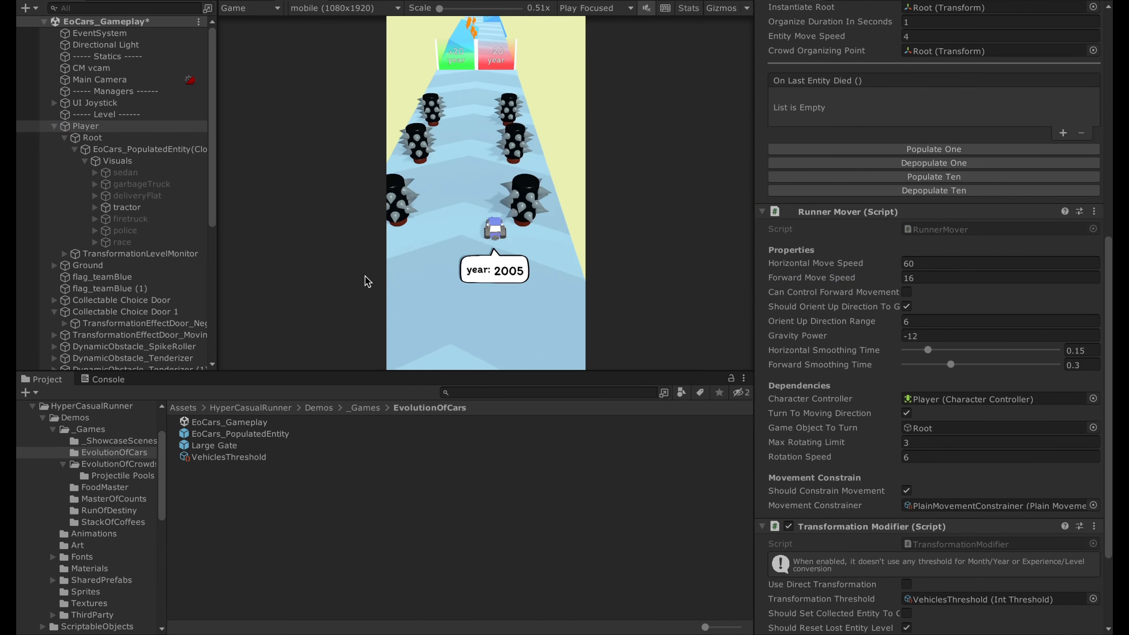
mouse_move(360, 275)
mouse_down()
mouse_move(196, 285)
mouse_move(305, 262)
mouse_move(236, 273)
mouse_up()
key(ctrl+p)
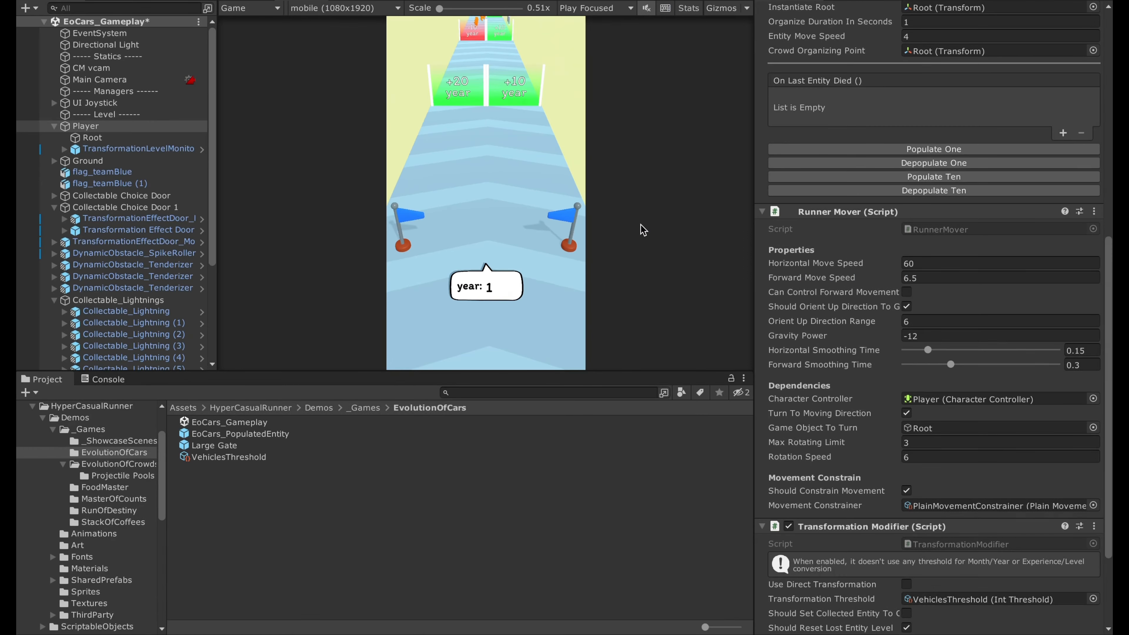
View the spike obstacles along the track in the Scene and open the _Games folder
key(ctrl+1)
key(w)
right_drag(511, 152, 710, 91)
key(d)
key(w)
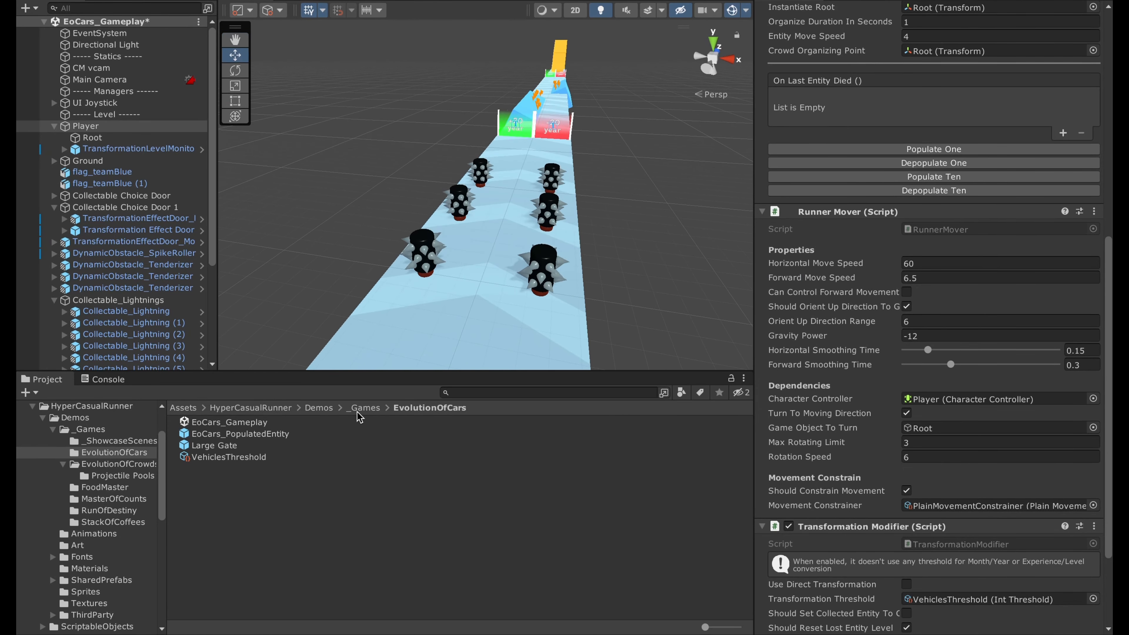
click(358, 414)
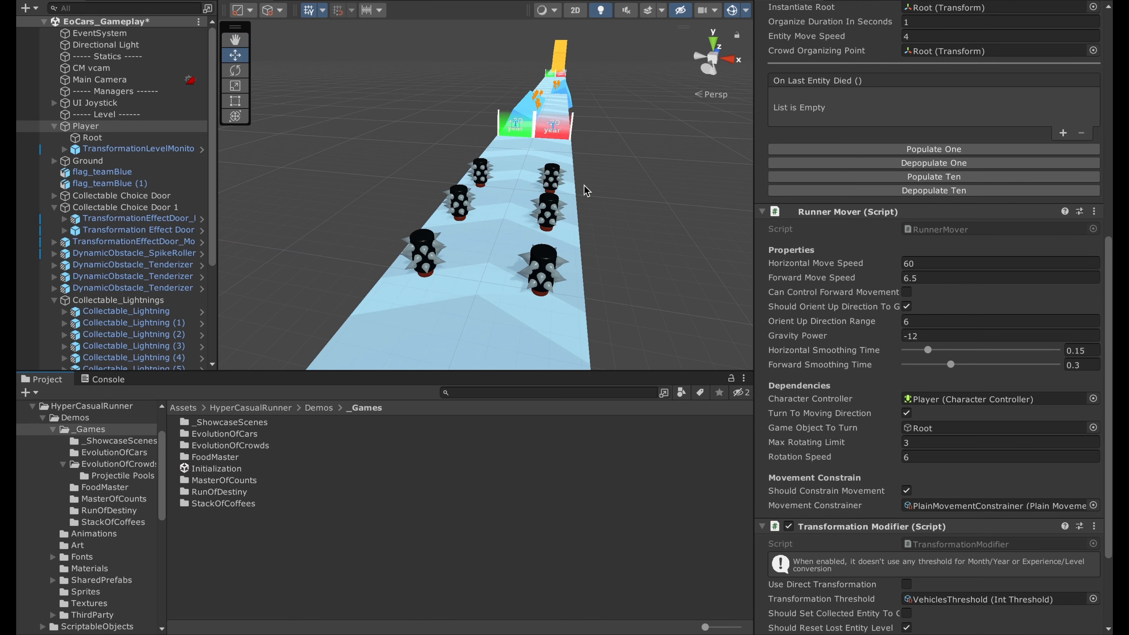
Select a lightning collectable on the track and check the Experience To Add of its Transformation Effect
right_drag(586, 190, 505, 267)
key(w)
click(514, 257)
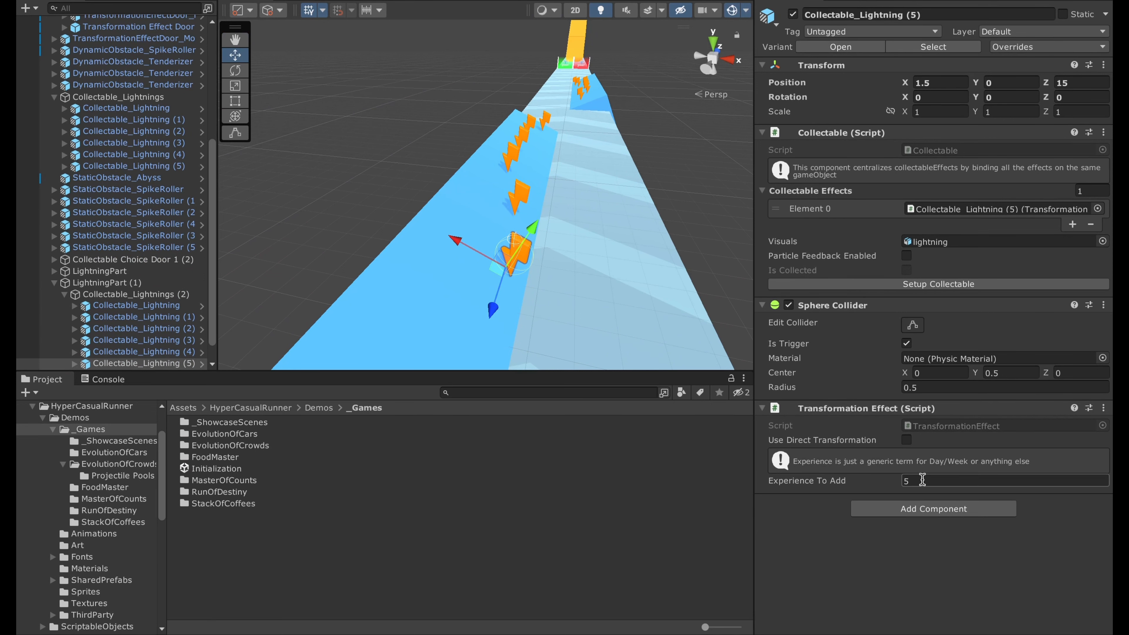
scroll(680, 258, down, 5)
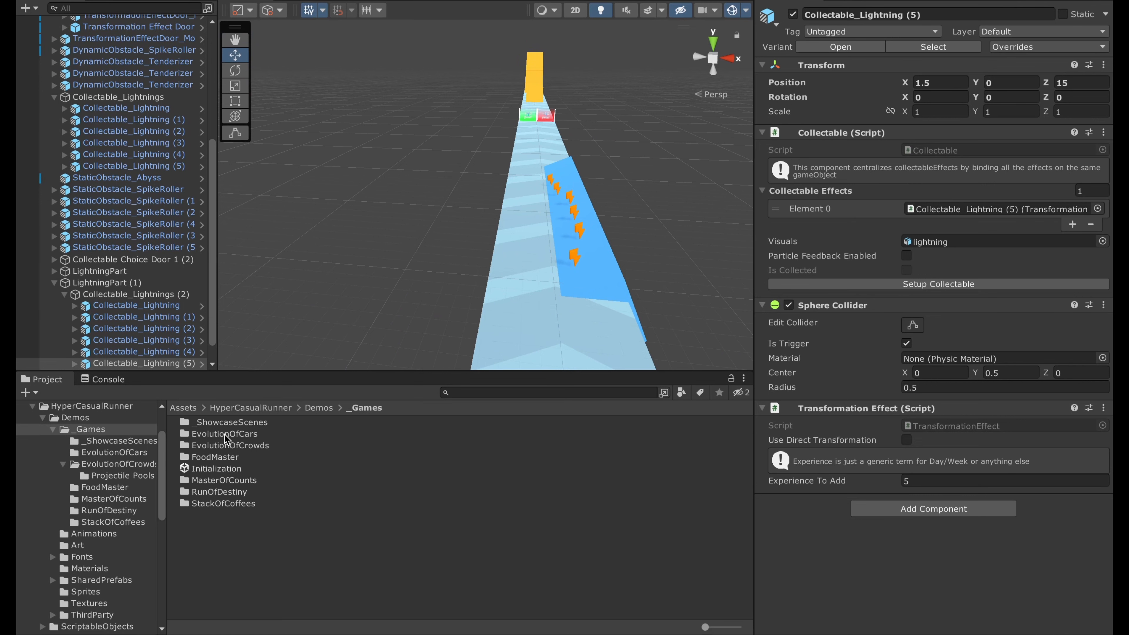
Open the MoC_Gameplay scene from the MasterOfCounts folder
double_click(218, 479)
double_click(222, 434)
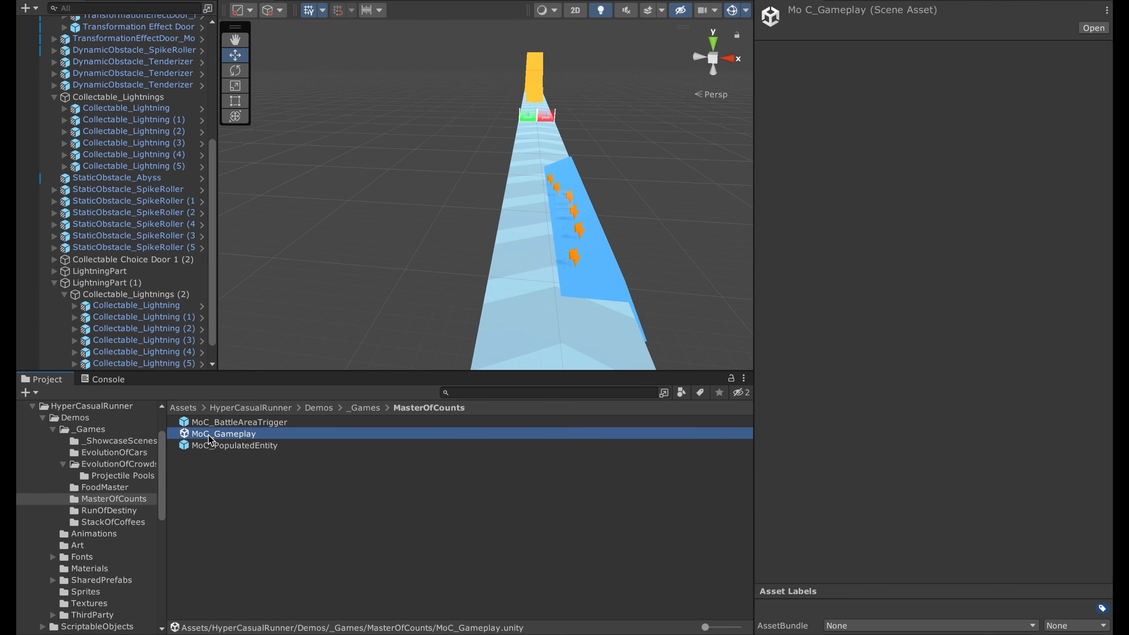
click(513, 287)
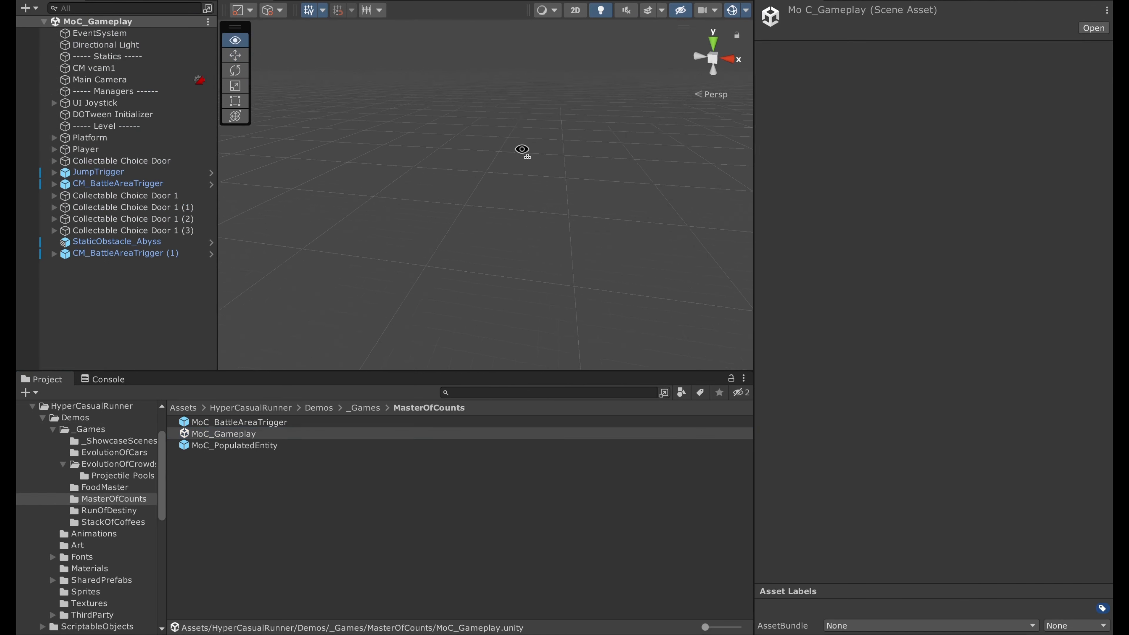
Frame Collectable Choice Door 1 and check the Increase Amount on the +25 count door's Population Effect
click(130, 199)
double_click(129, 198)
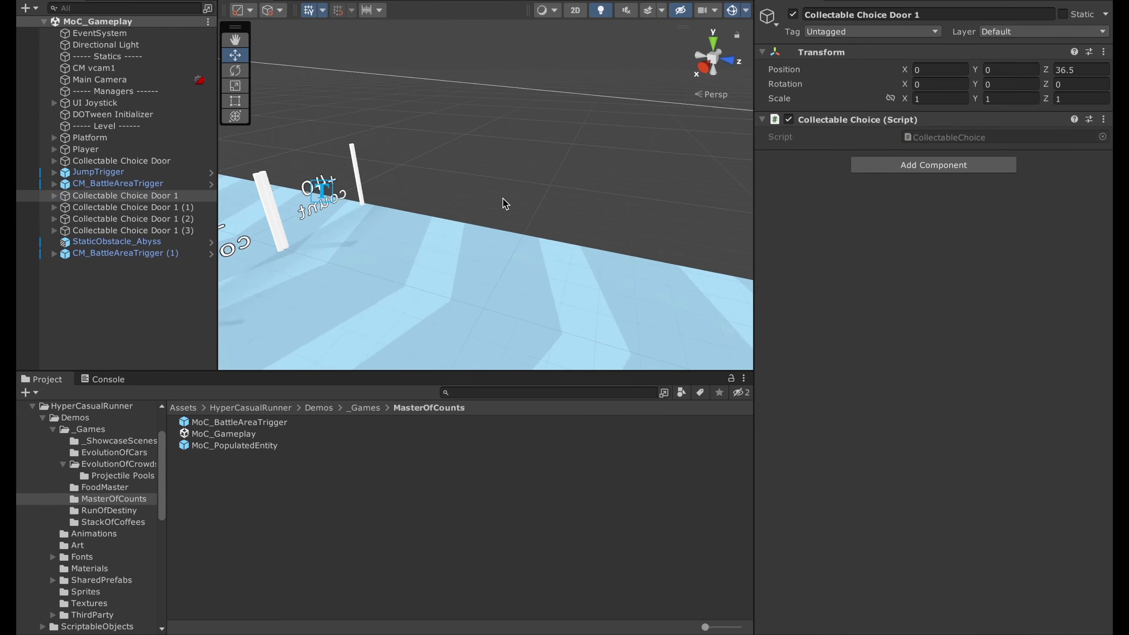
alt+drag(503, 200, 878, 174)
click(482, 214)
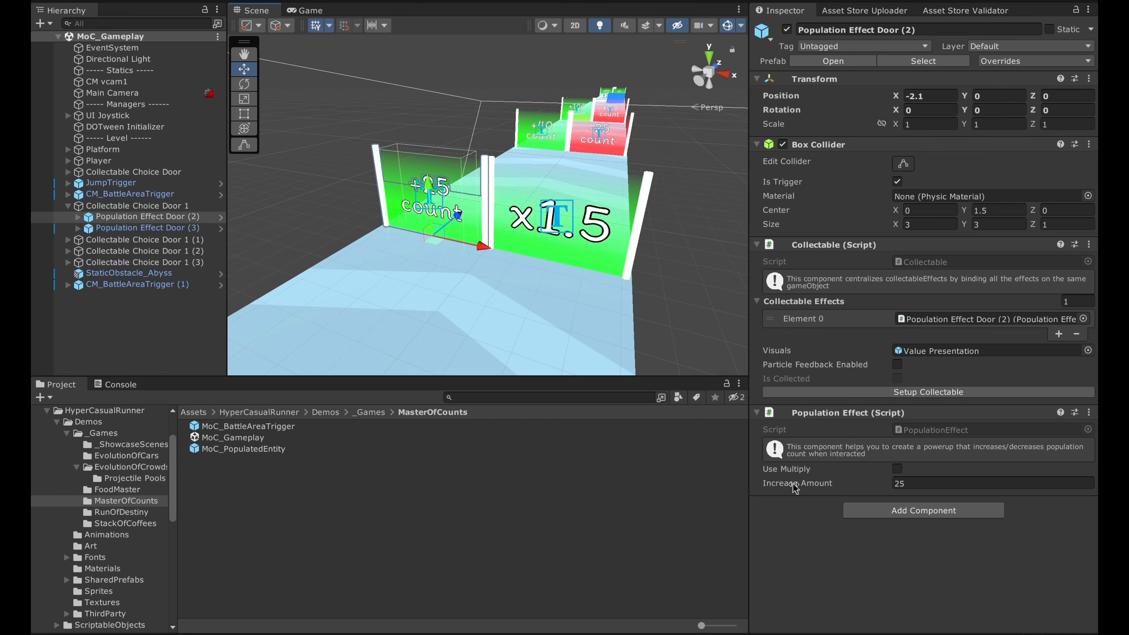
click(903, 485)
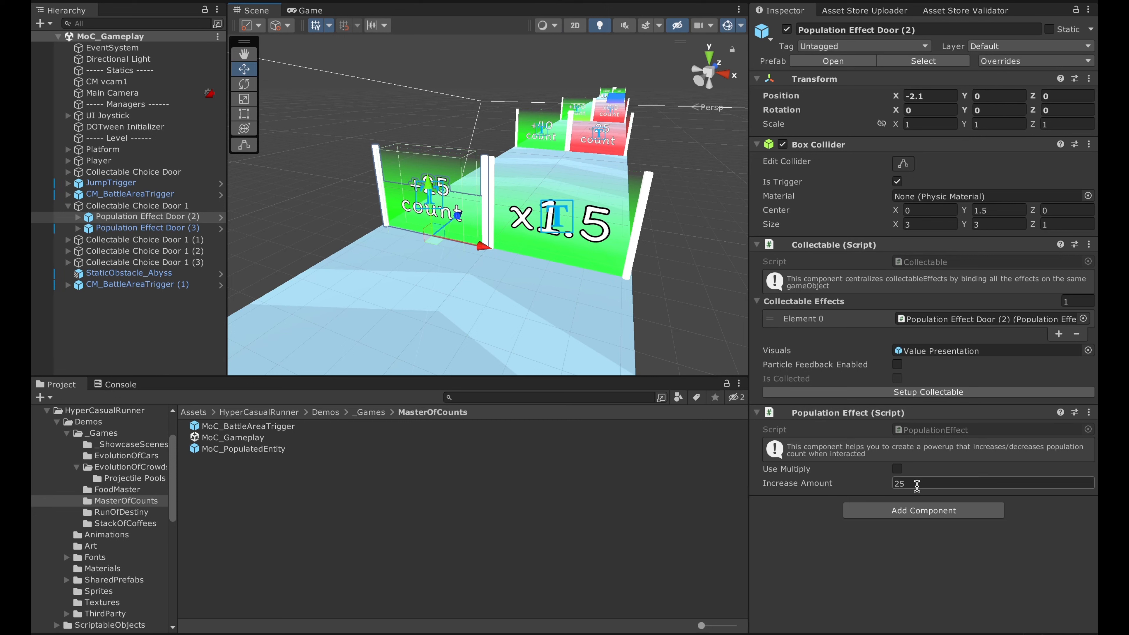
Try Use Multiply with a Multiply Ratio of 1.5 on the +25 door's Population Effect and revert the component
click(896, 469)
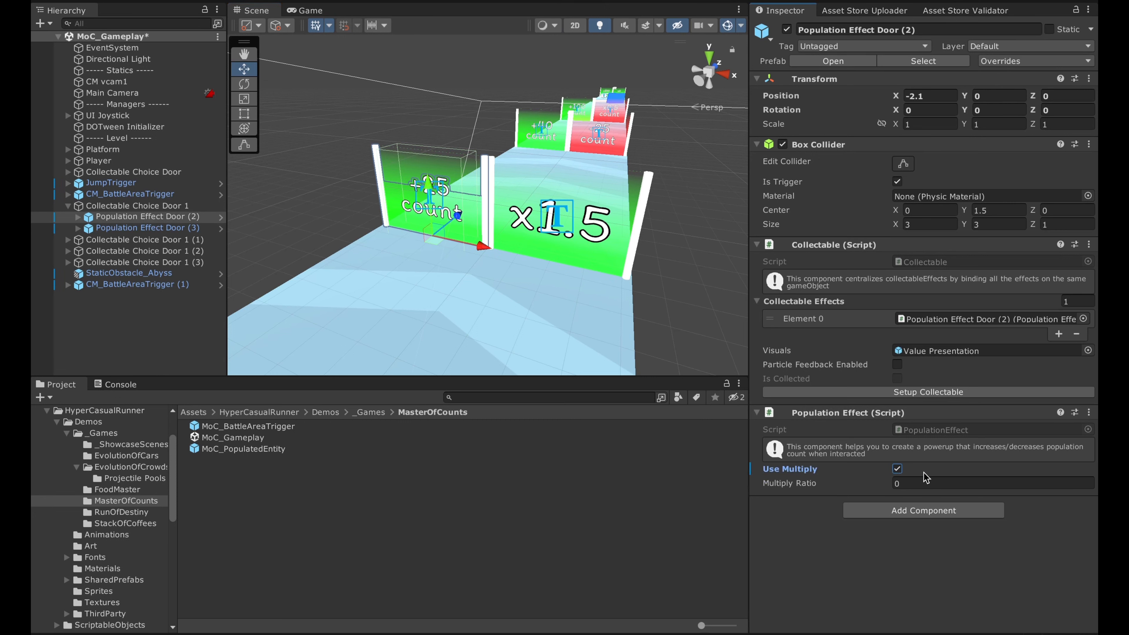
click(911, 483)
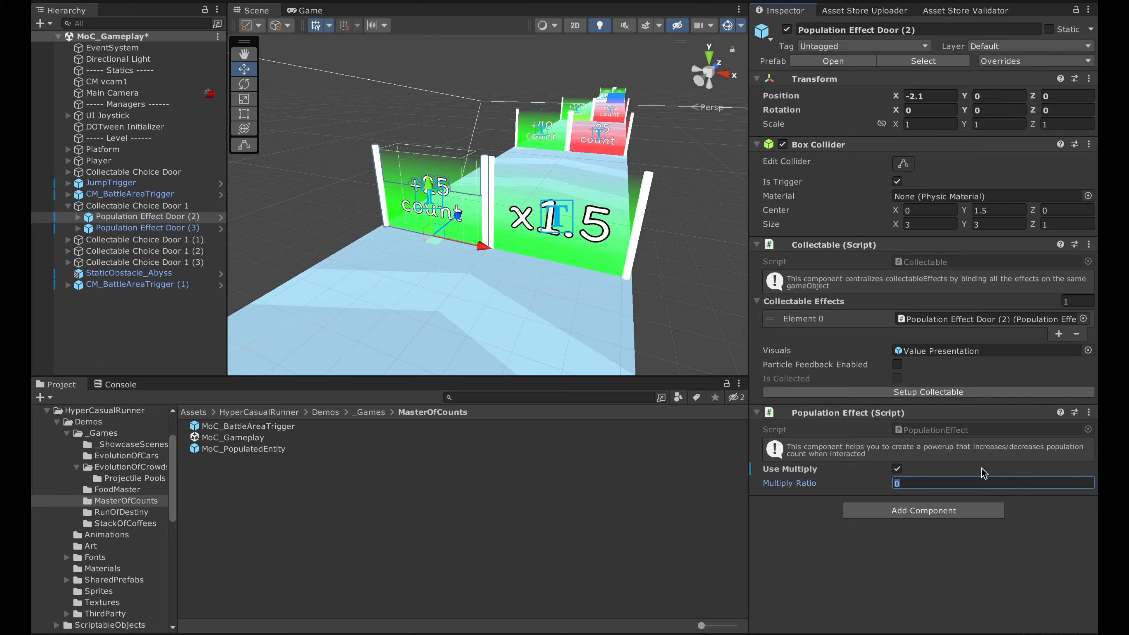
text(1.5)
right_click(850, 416)
mouse_move(933, 446)
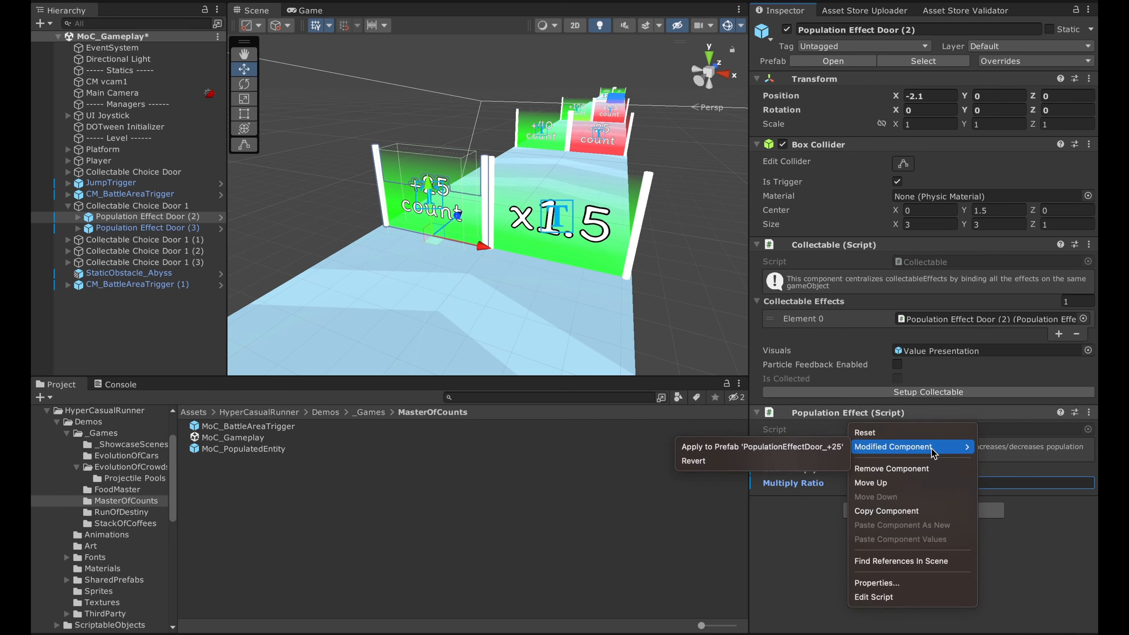
click(693, 460)
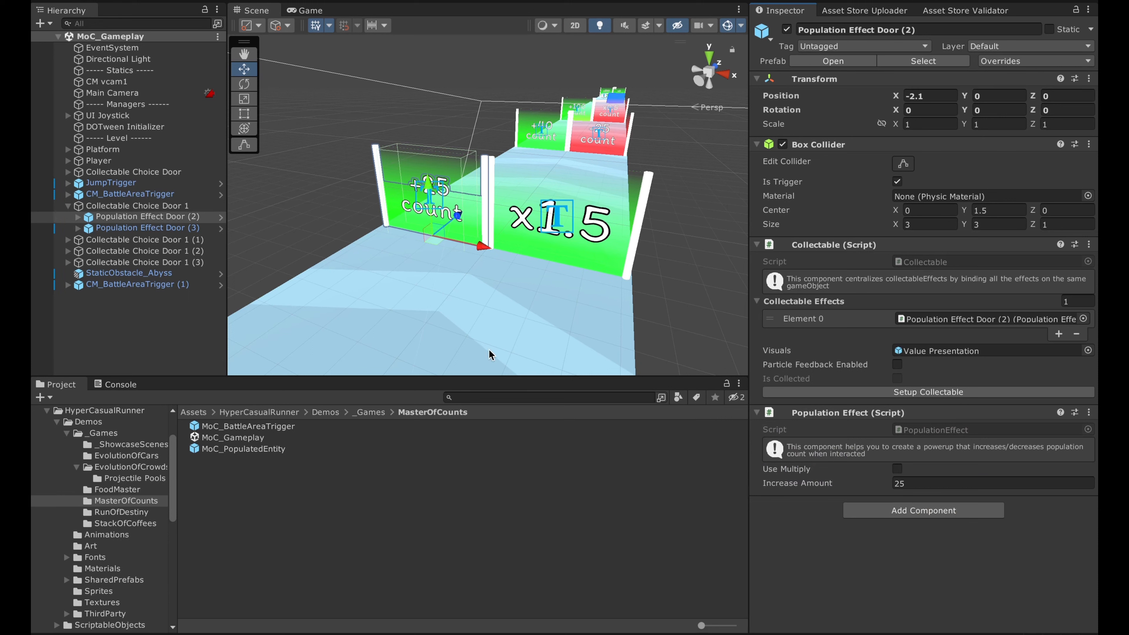
Check the x1.5 door's Population Effect settings, and select the Player to examine its Crowd Manager
click(562, 211)
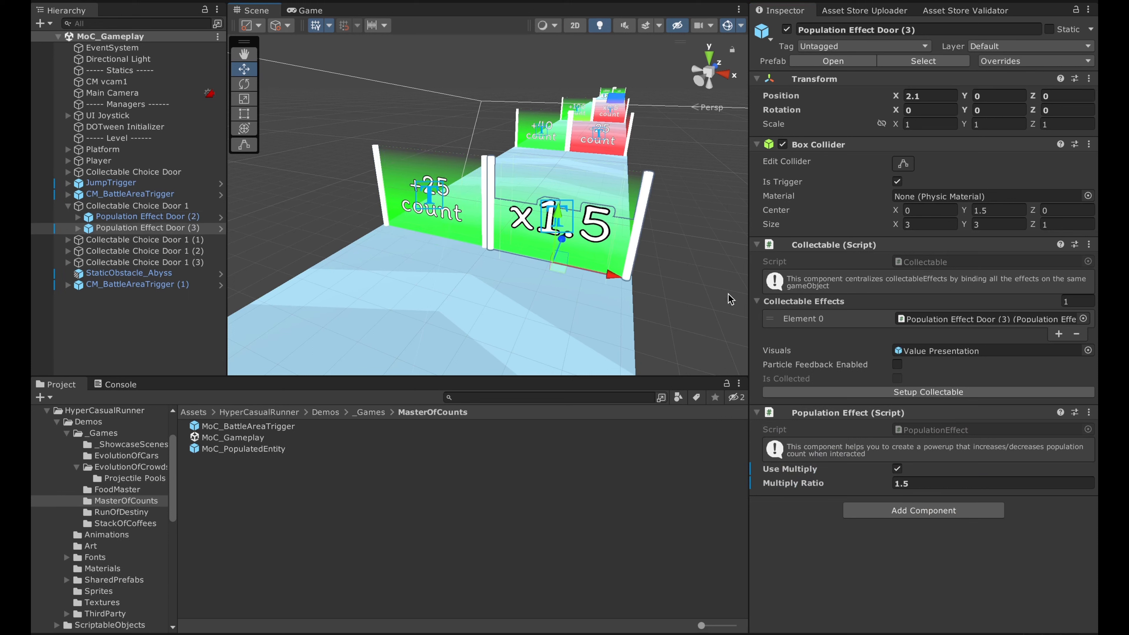
right_drag(359, 135, 475, 234)
key(w)
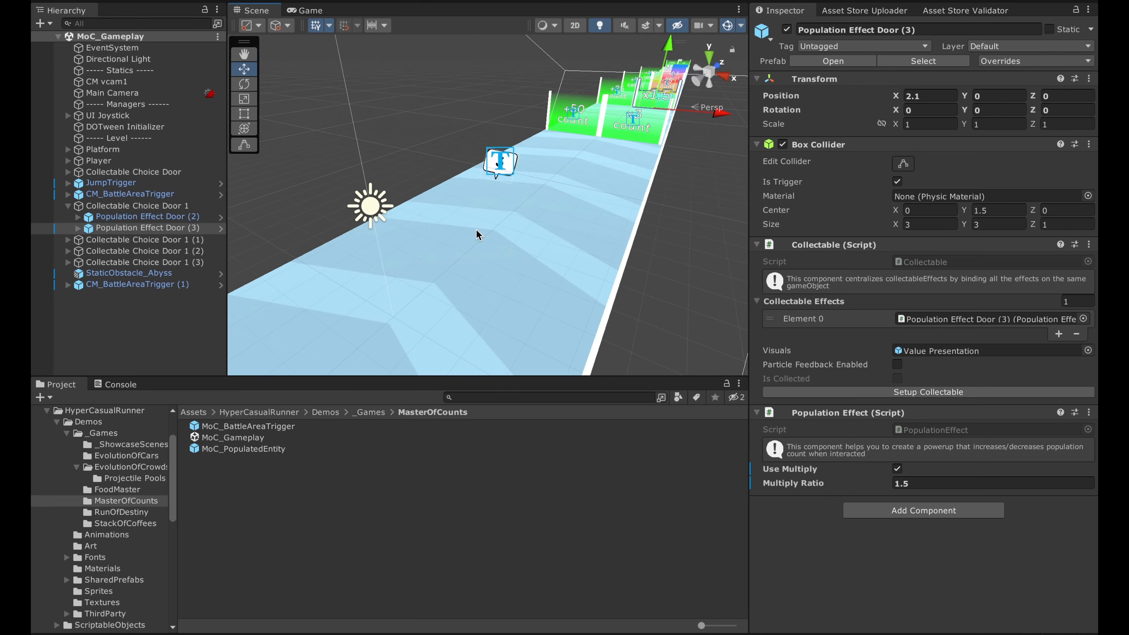
click(496, 165)
click(146, 163)
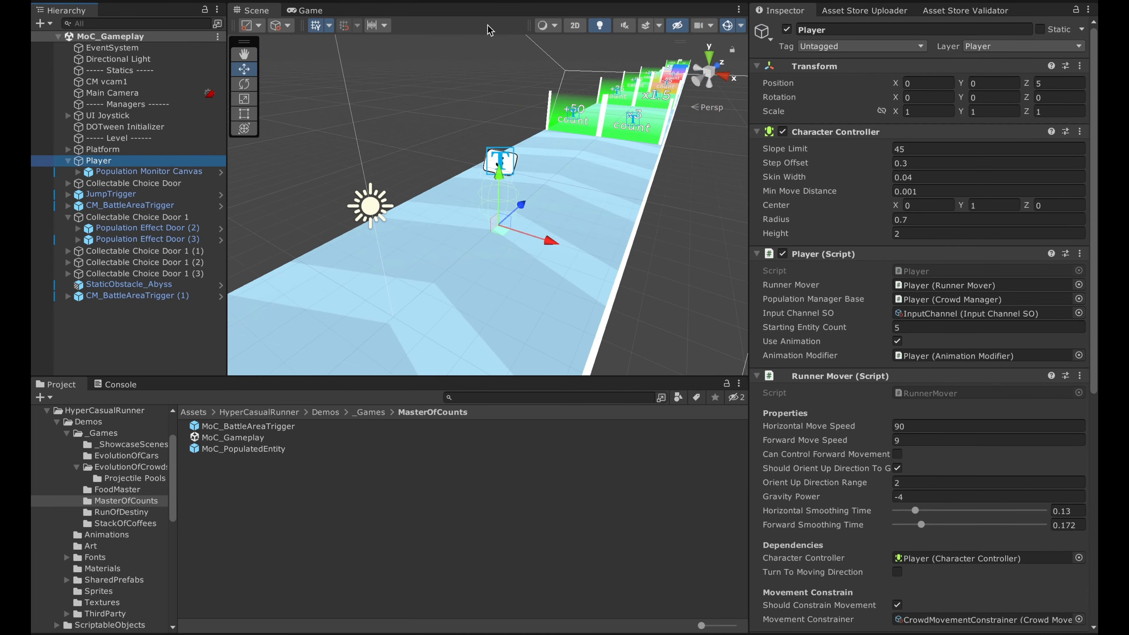
scroll(875, 375, down, 10)
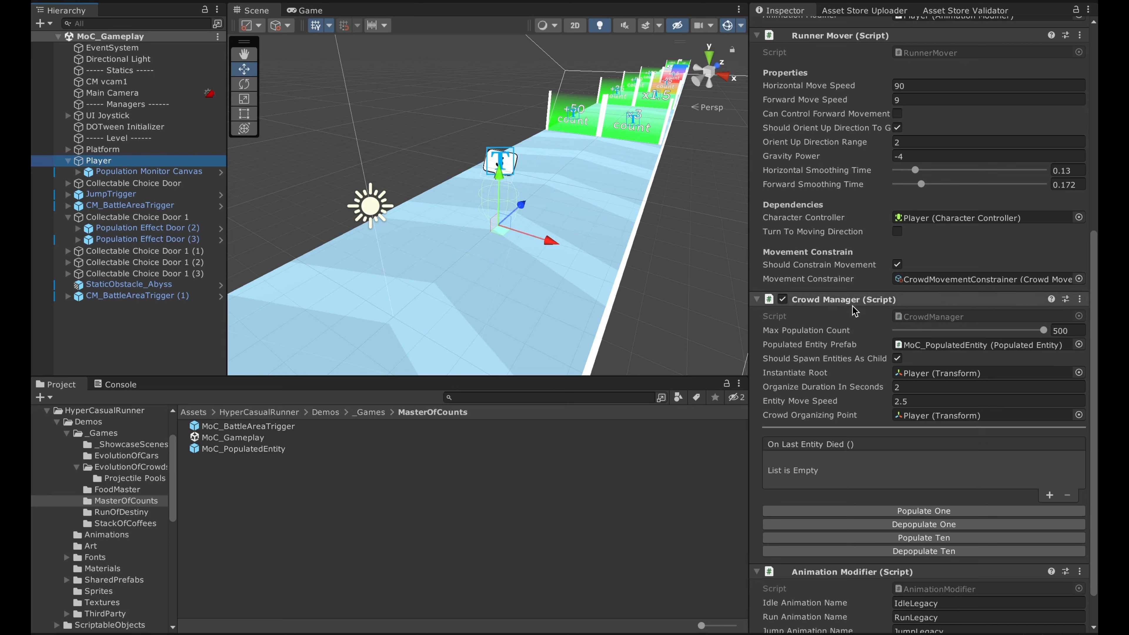
Run the MasterOfCounts game and steer the crowd through the +50 count door
click(536, 1)
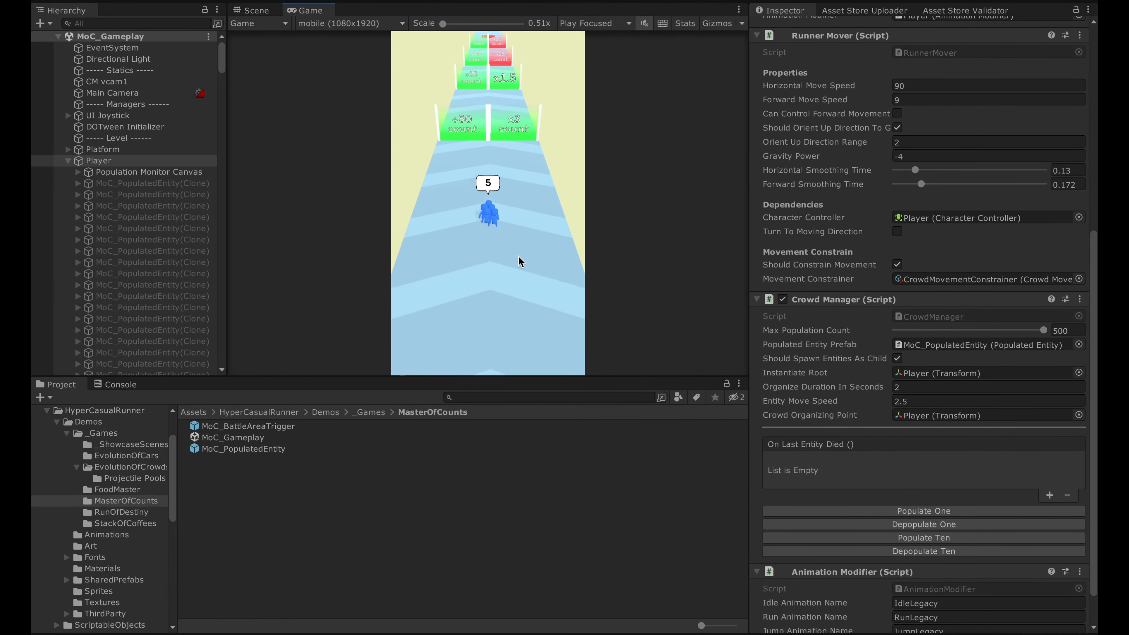
mouse_move(519, 258)
mouse_down()
mouse_move(433, 247)
mouse_move(512, 240)
mouse_move(501, 244)
mouse_move(545, 255)
mouse_move(489, 242)
mouse_move(509, 230)
mouse_move(431, 234)
mouse_up()
Frame the Player's Population Monitor Canvas in the Scene and examine its Population Count Monitor component
key(ctrl+1)
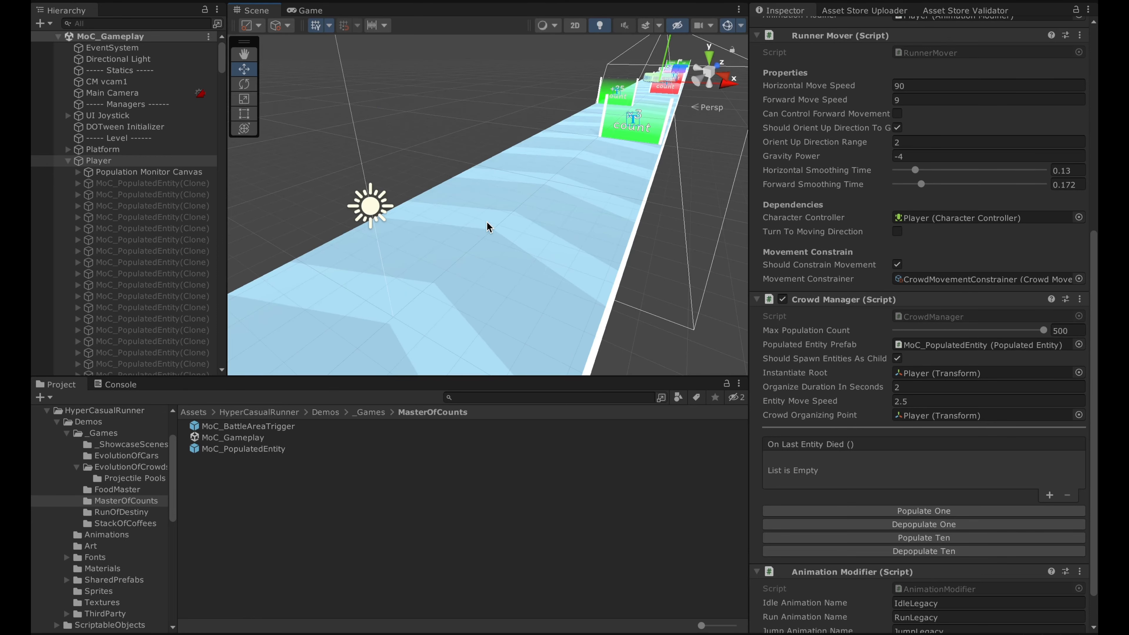
double_click(183, 172)
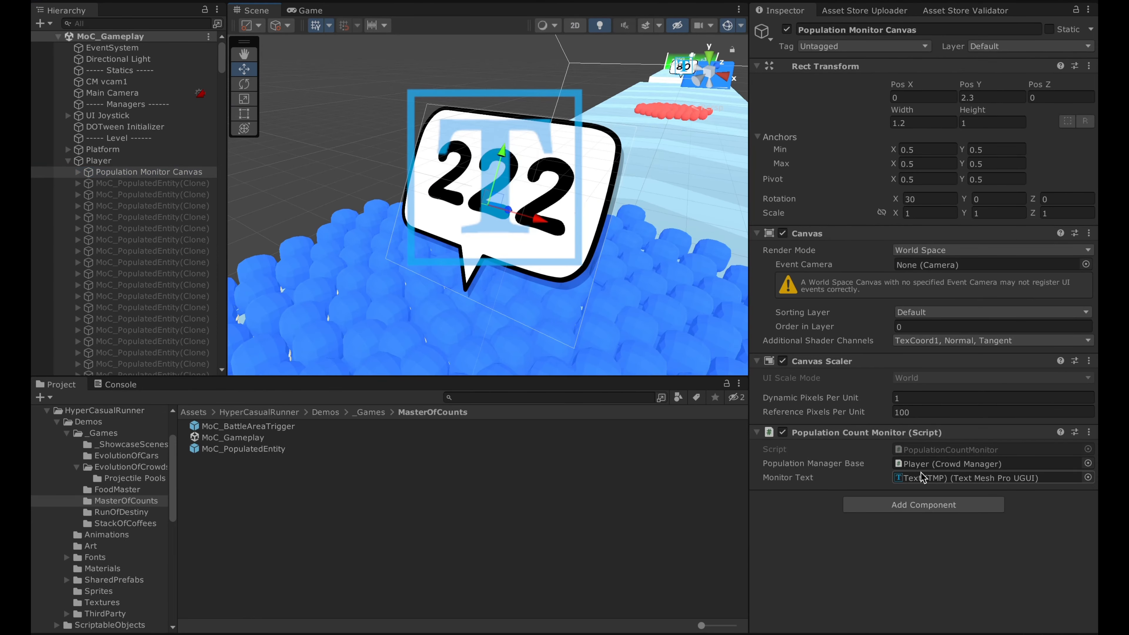
scroll(495, 223, down, 3)
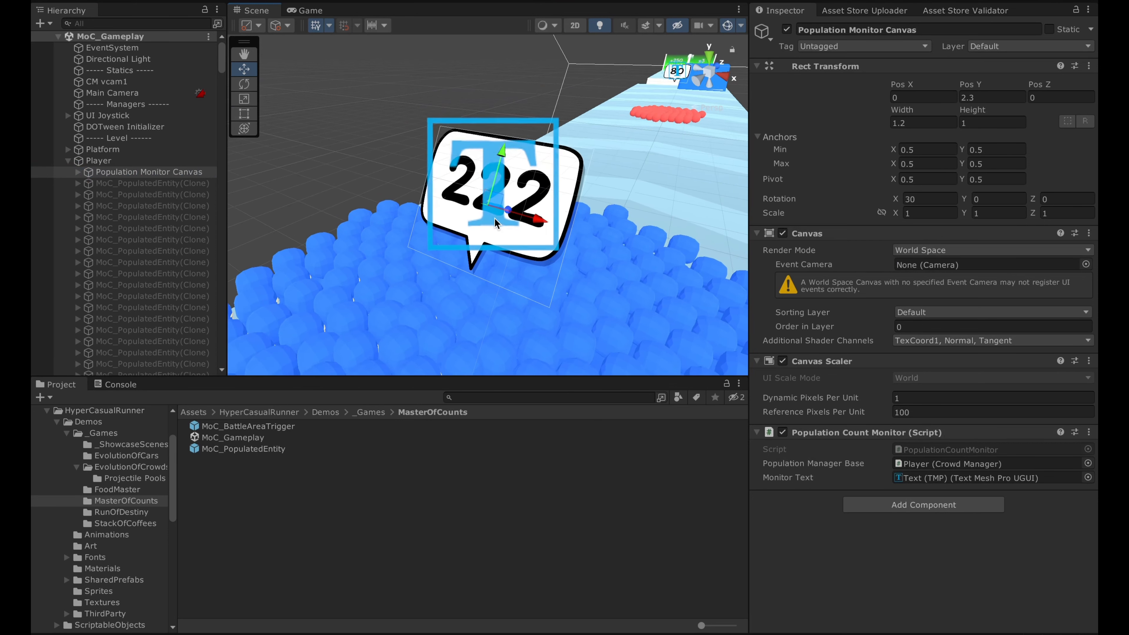
Select CM_BattleAreaTrigger at the red enemy crowd and examine its Population Count To Add, Crowd Manager reference and Populated Entity Prefab
right_drag(427, 227, 517, 207)
click(551, 168)
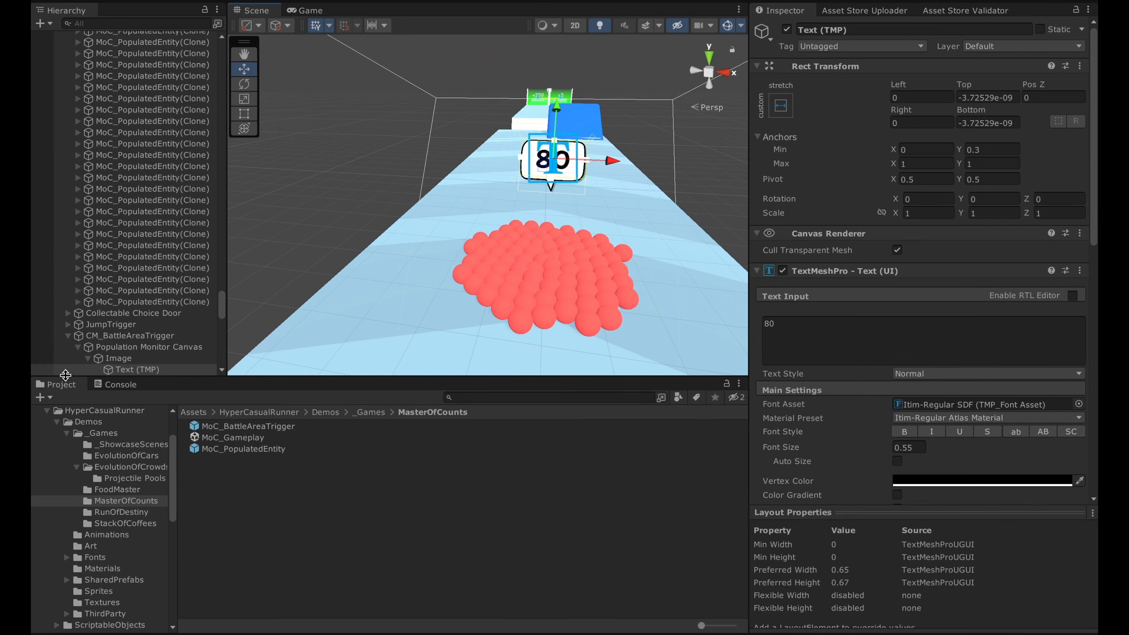
click(130, 335)
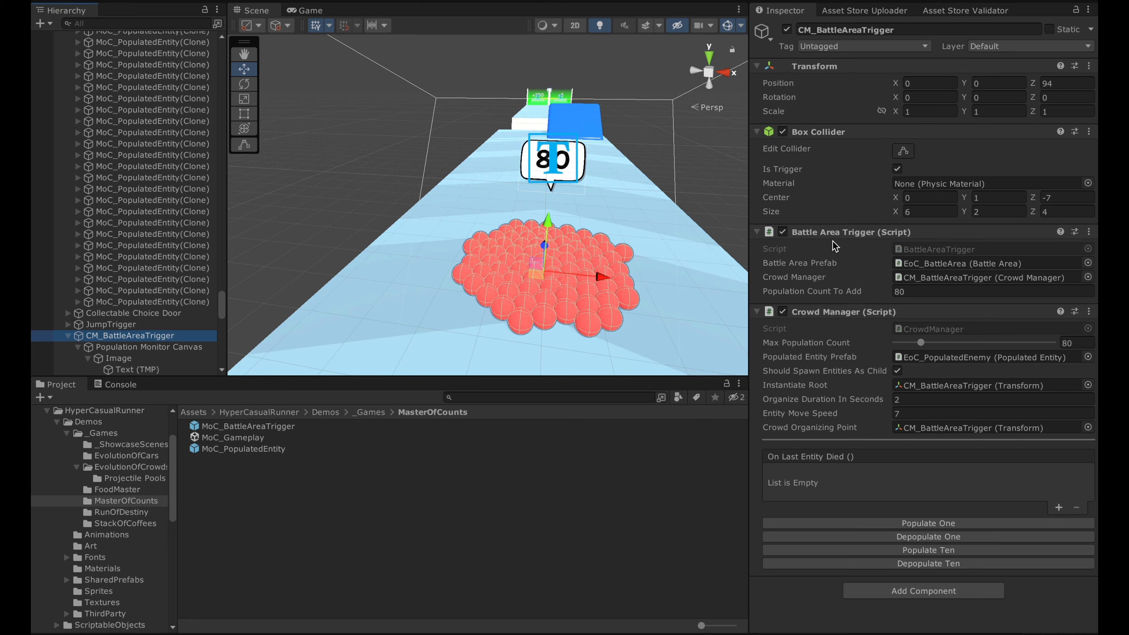
click(940, 278)
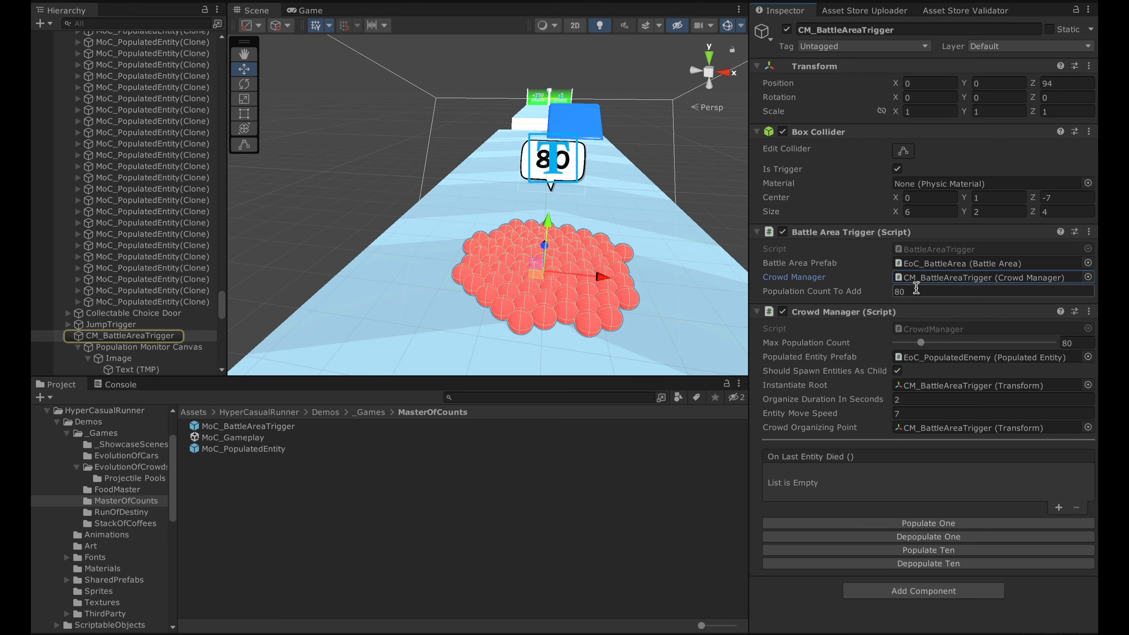
click(915, 289)
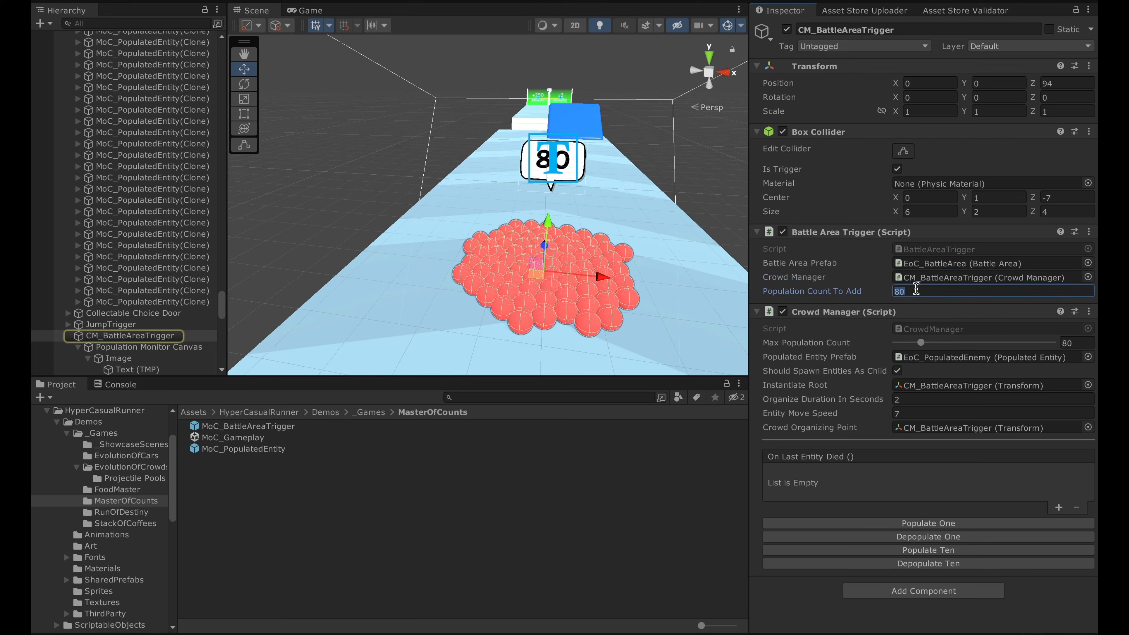
click(933, 360)
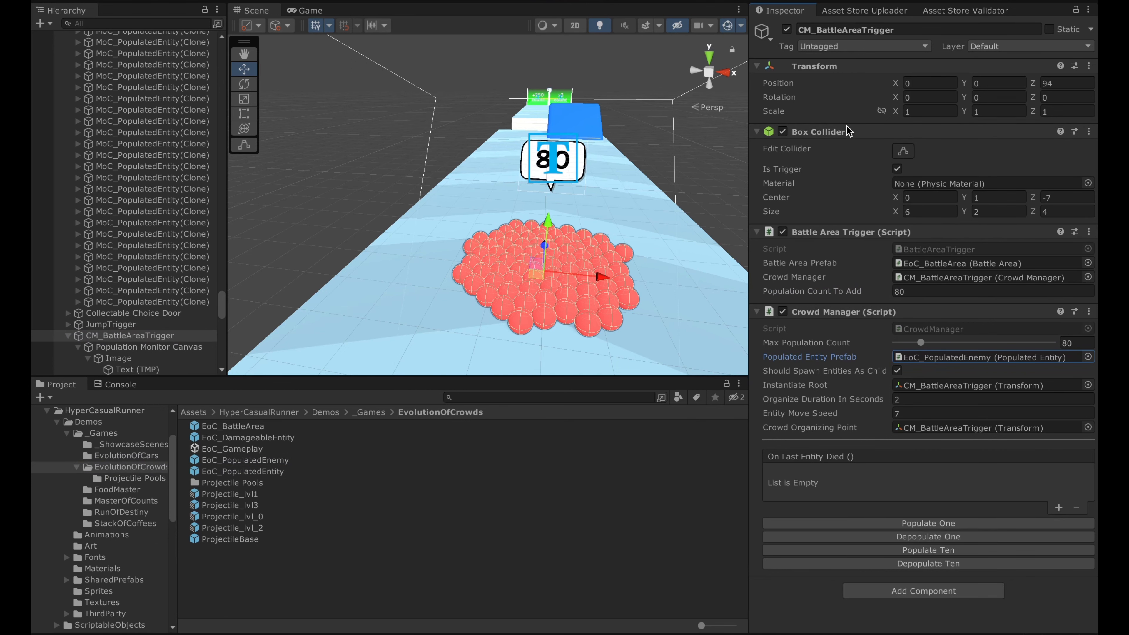
Examine CM_BattleAreaTrigger's box collider from the side in the Scene with scene lighting turned off
click(477, 216)
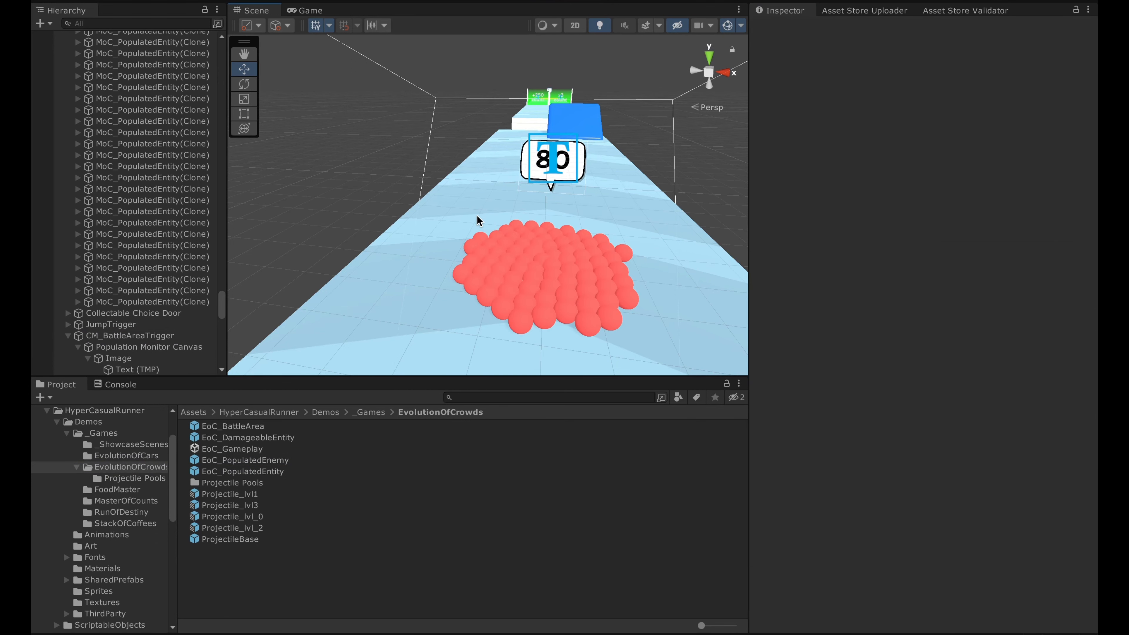
click(129, 336)
alt+drag(400, 275, 307, 285)
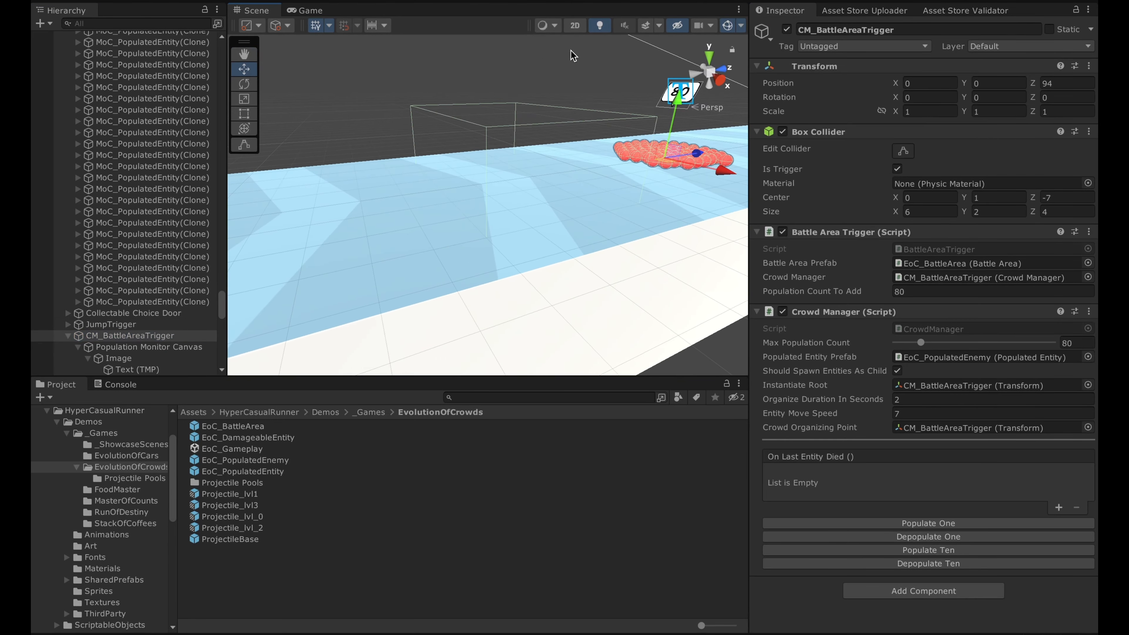
click(600, 26)
key(e)
right_drag(550, 160, 549, 162)
key(s)
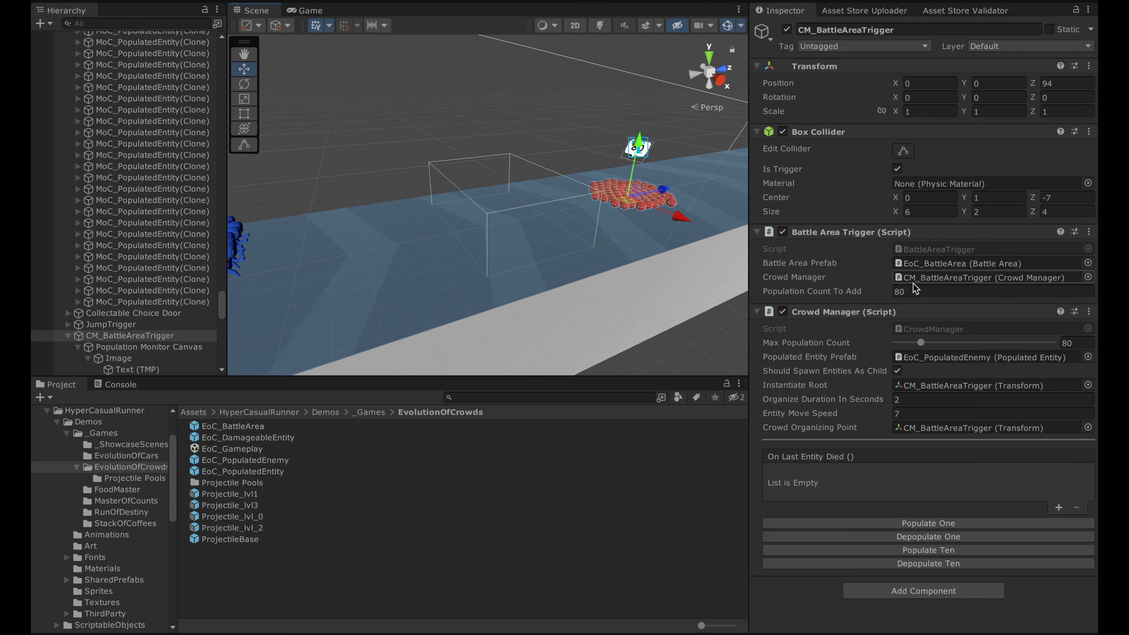
Open the EoC_BattleArea prefab and examine its Battle Area script's Visual reference and Battling Entity Move Speed
click(956, 264)
double_click(373, 426)
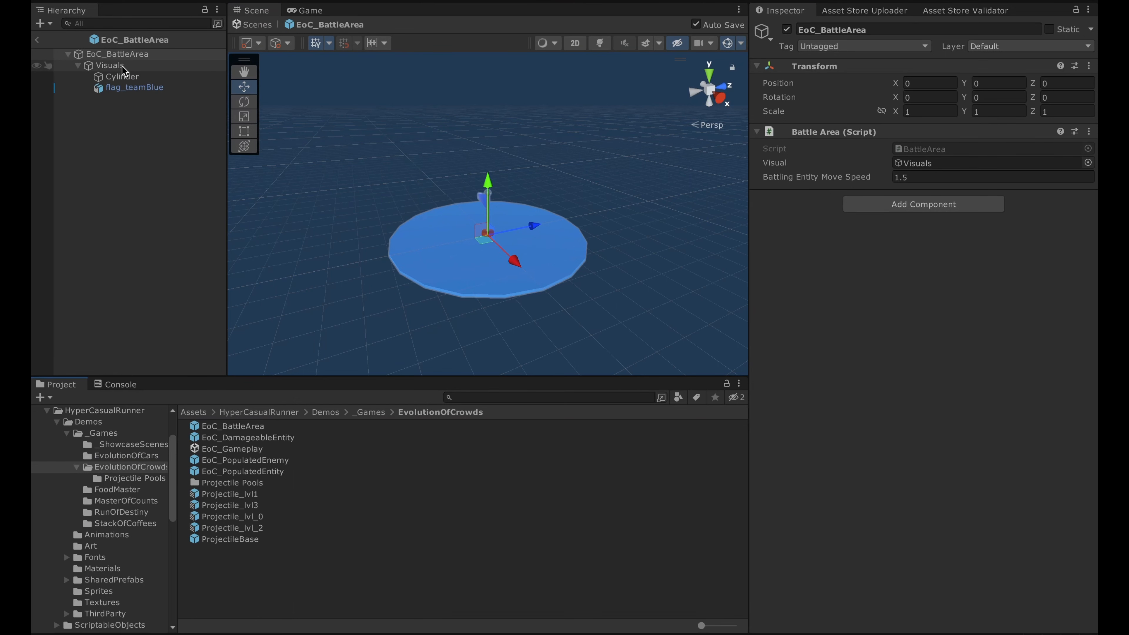
click(917, 163)
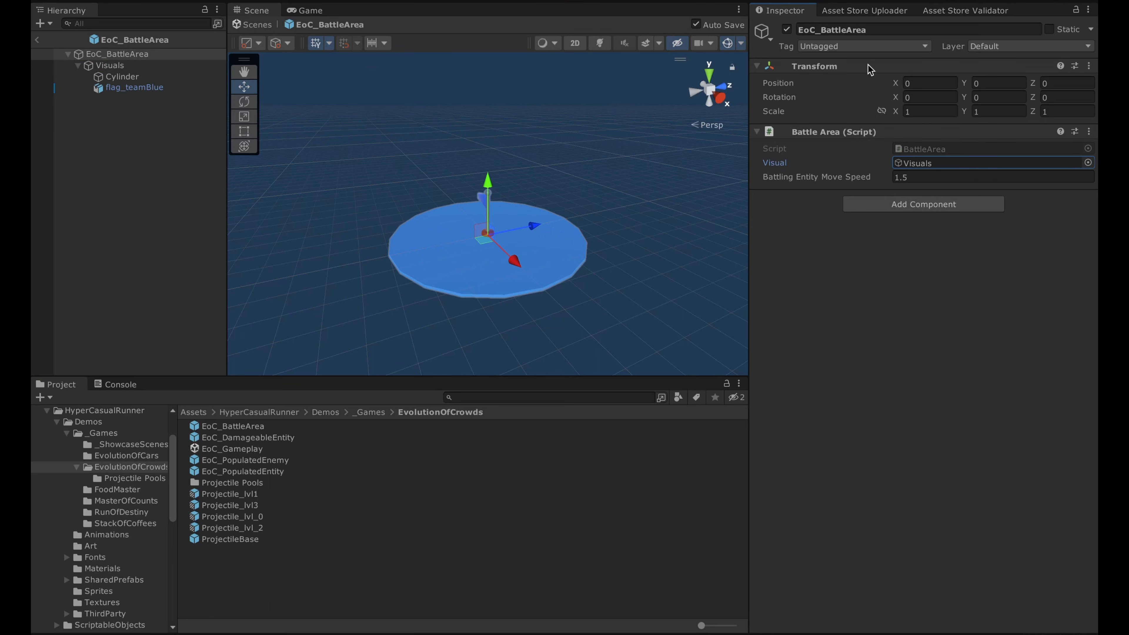
click(922, 176)
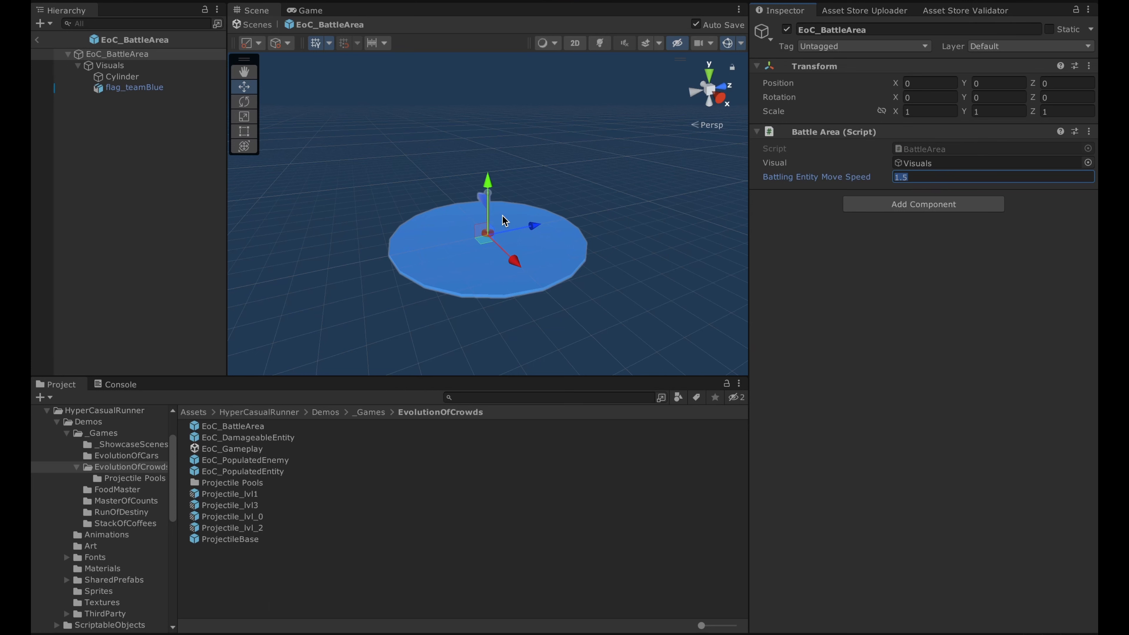
Inspect the battle area's Cylinder, flag_teamBlue and Visuals objects, and return to the game scene
click(149, 76)
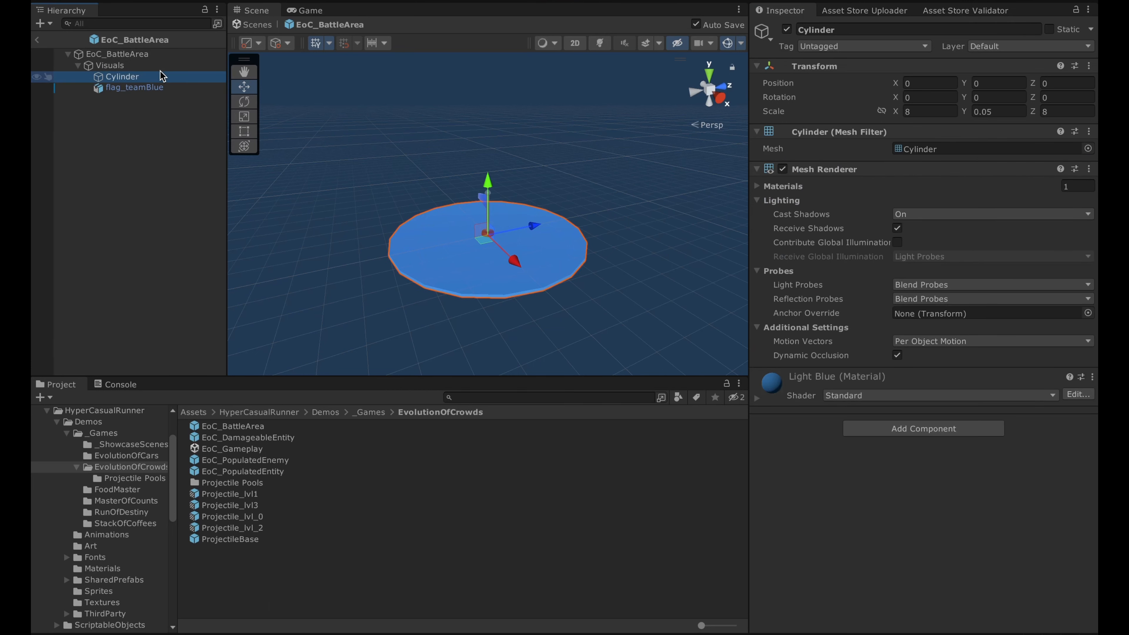
click(146, 87)
click(111, 65)
click(254, 27)
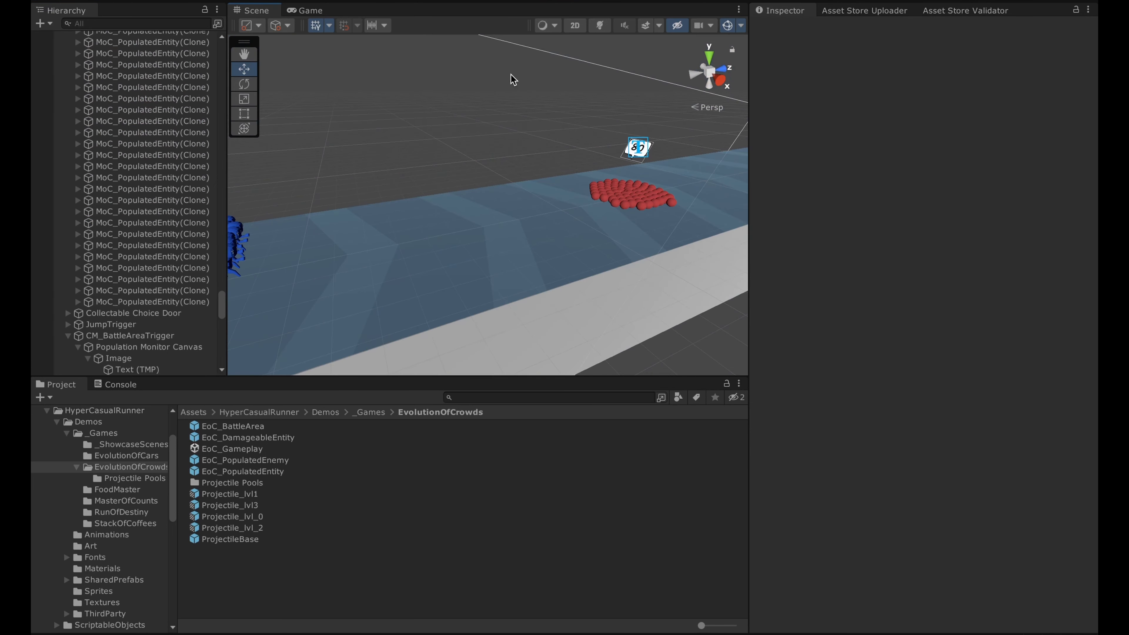
Select the JumpTrigger at the blue ramp on the track's edge to show its Jump Trigger script
click(635, 153)
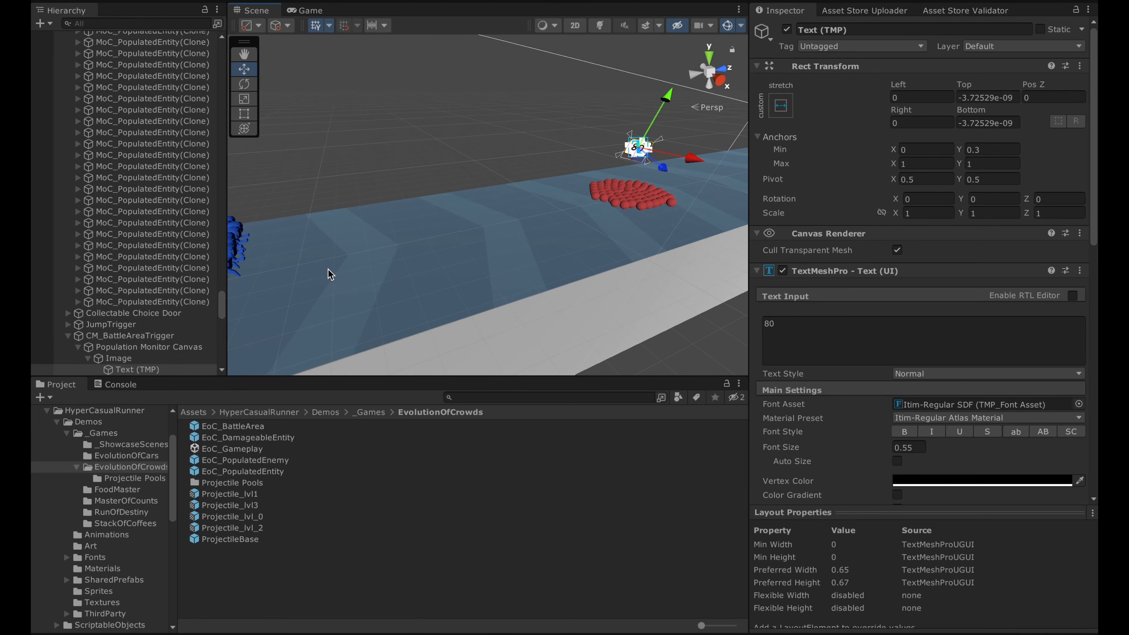
click(172, 338)
right_drag(574, 170, 713, 213)
key(w)
key(s)
click(546, 207)
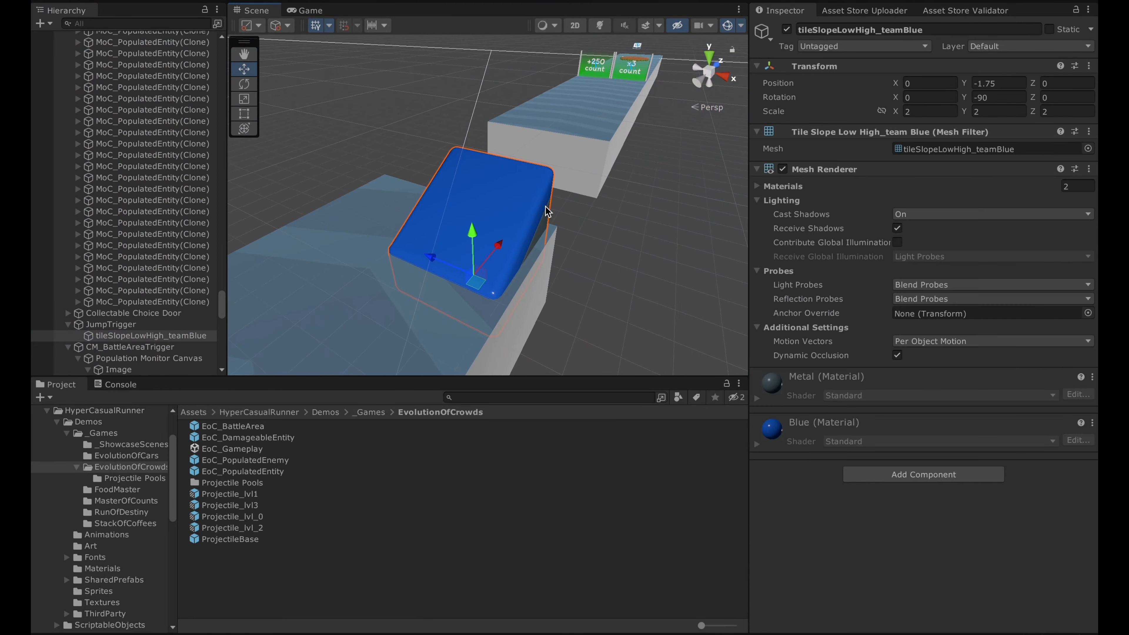
click(186, 324)
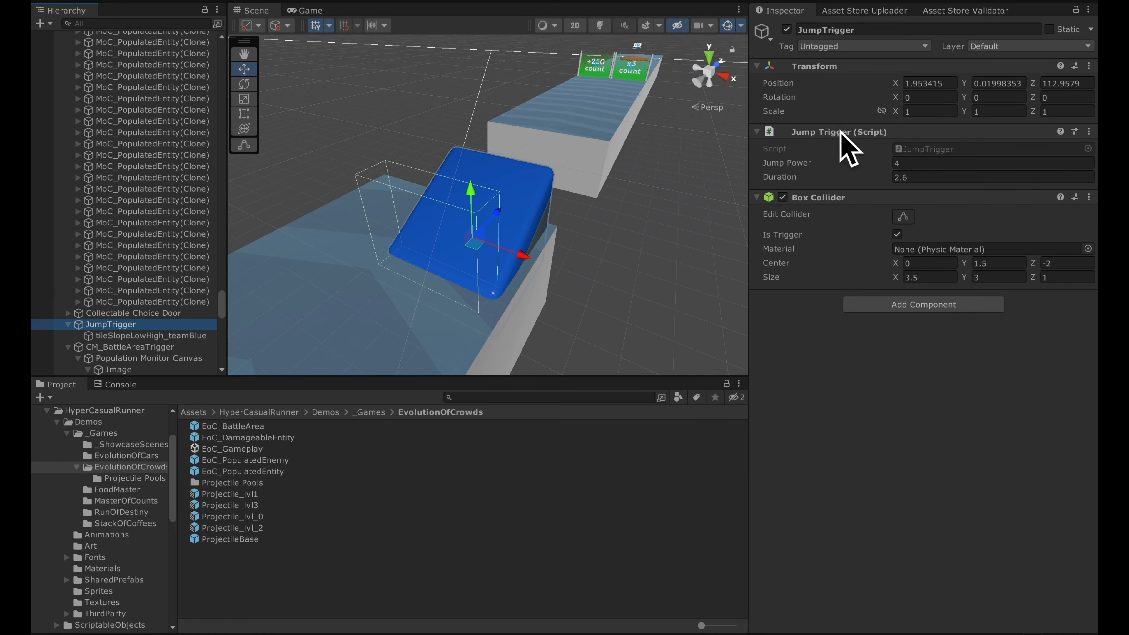
Examine the JumpTrigger's Jump Power, Duration and box collider from the side of the ramp
right_drag(433, 285, 283, 274)
key(d)
key(w)
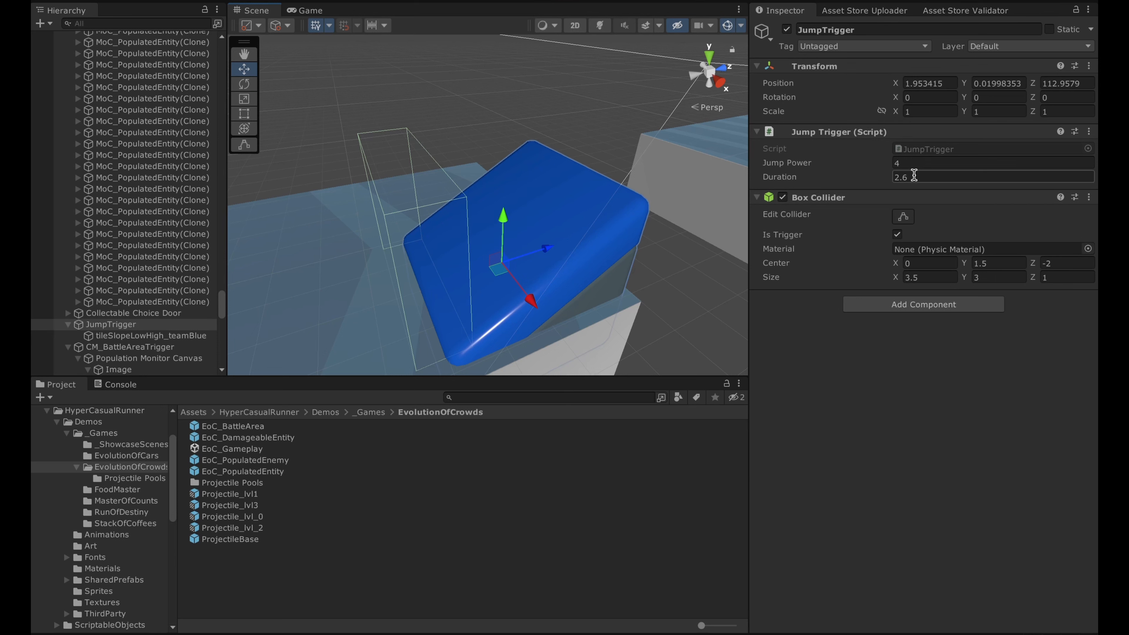
right_drag(580, 232, 414, 200)
Open the SoC_Gameplay scene from the StackOfCoffees demo folder
click(369, 412)
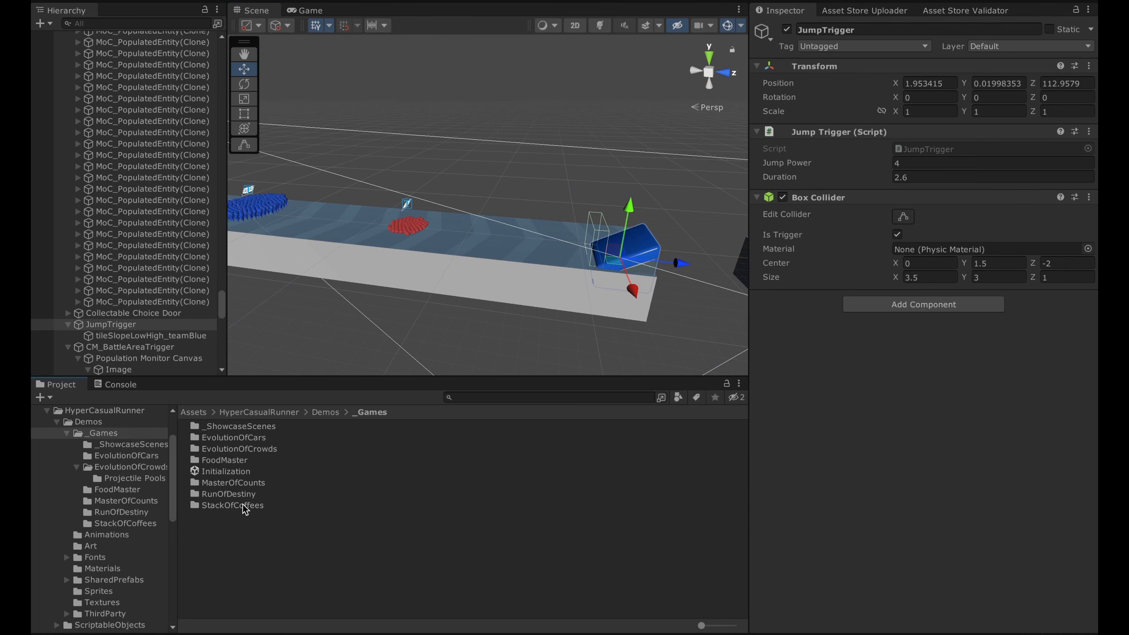
double_click(244, 506)
double_click(237, 439)
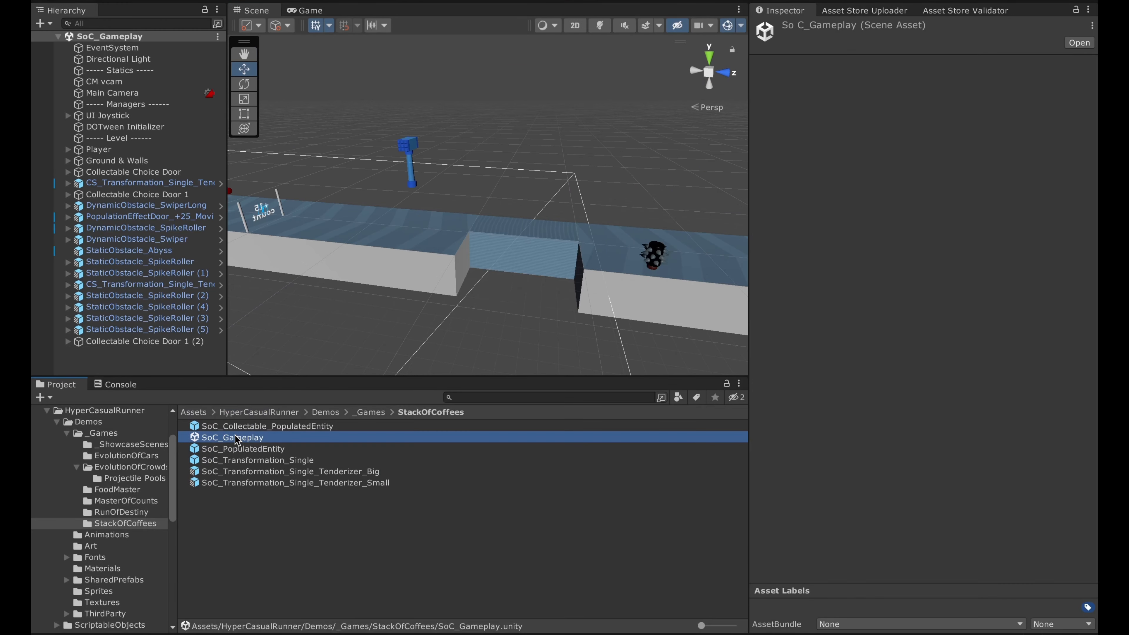
Select and expand the Player, and examine its Runner Mover, Stack Manager and Transformation Modifier components
alt+drag(409, 235, 462, 214)
scroll(462, 213, up, 5)
click(99, 150)
click(68, 149)
drag(1093, 249, 1093, 356)
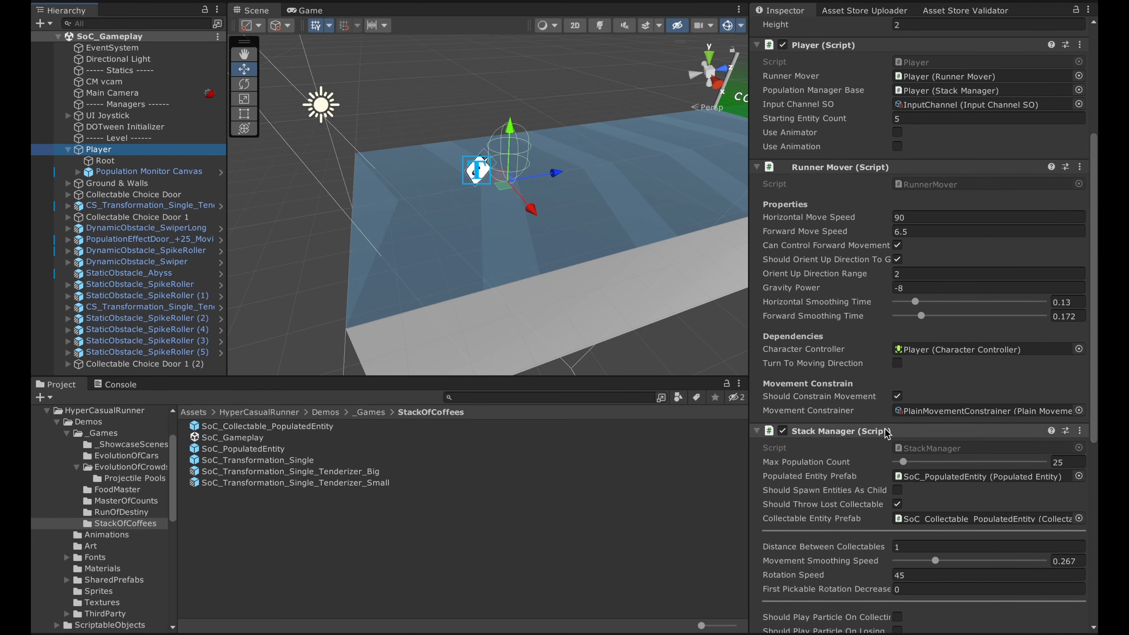
scroll(889, 448, down, 10)
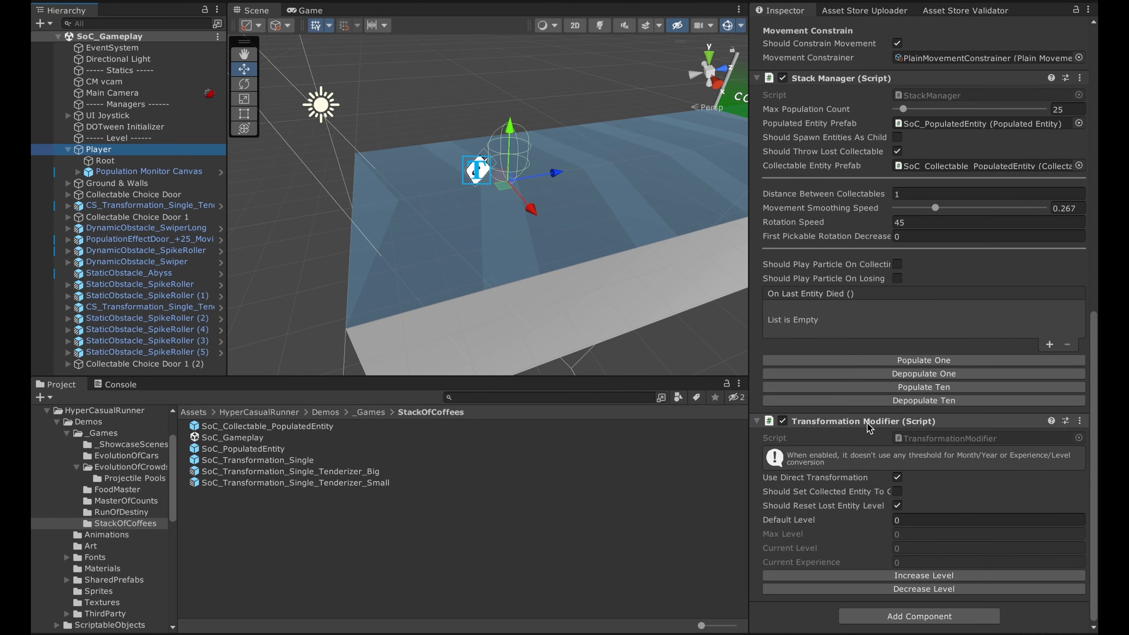
Run the StackOfCoffees game to watch the stack behave with its Stack Manager settings, and stop it
scroll(860, 423, up, 4)
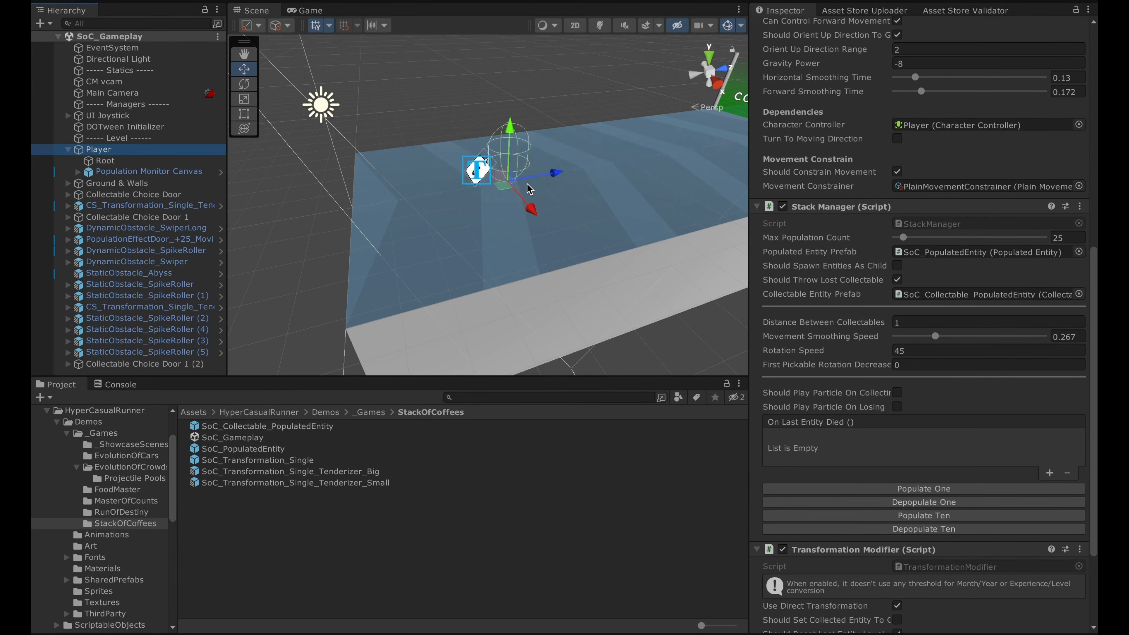
key(ctrl+p)
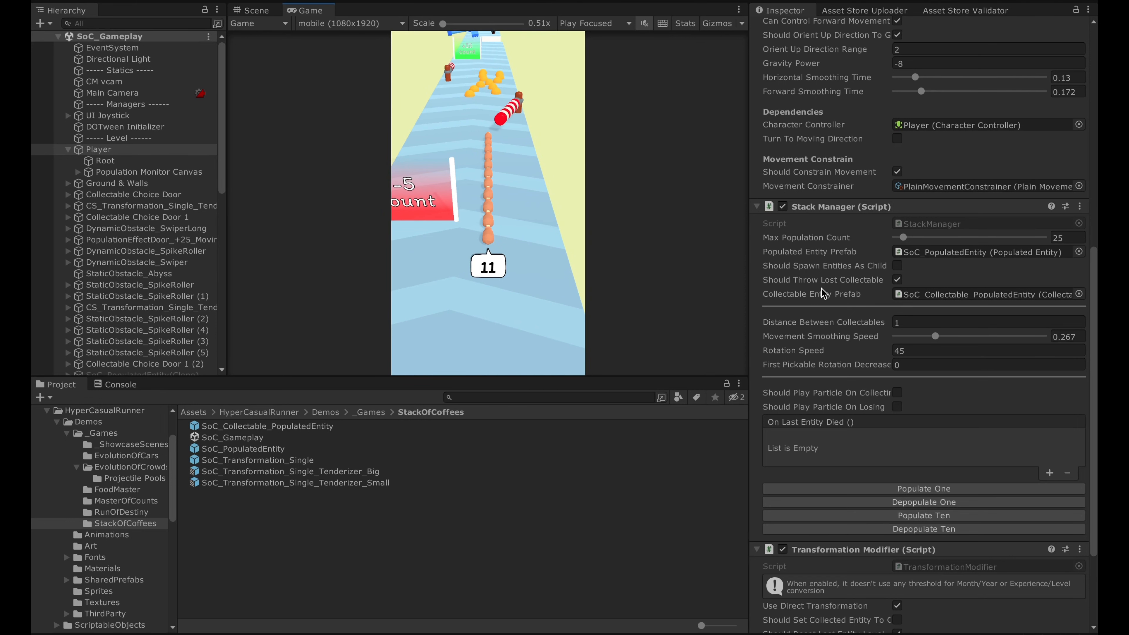
key(ctrl+p)
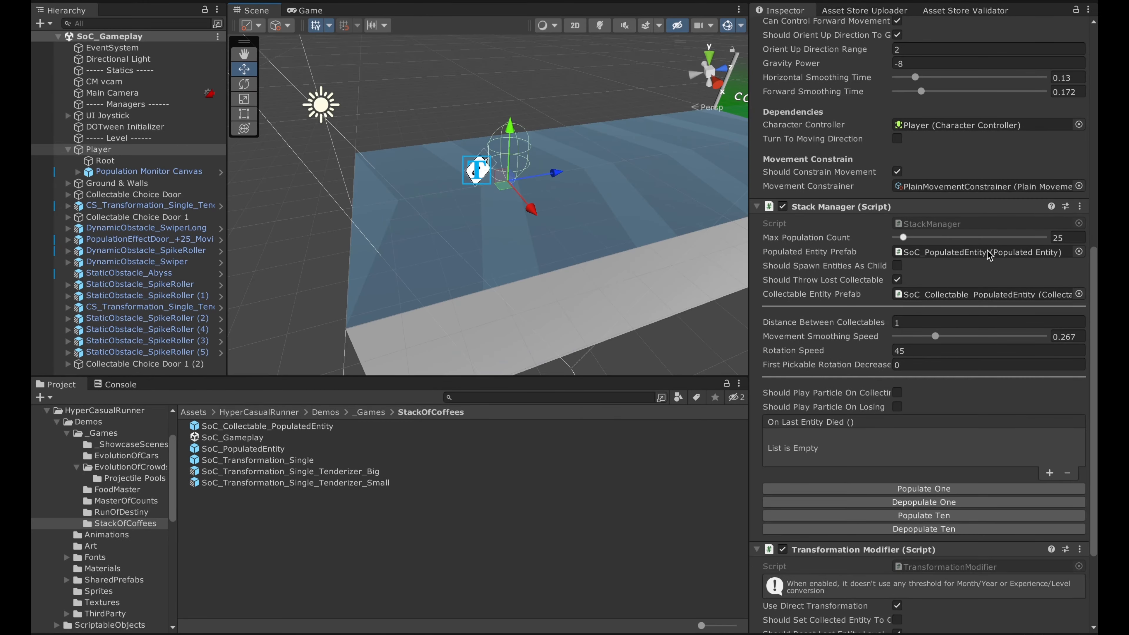
Set the Player's Stack Manager Max Population Count to 50 and the Starting Entity Count to 15
click(1061, 238)
text(50)
scroll(1010, 205, up, 12)
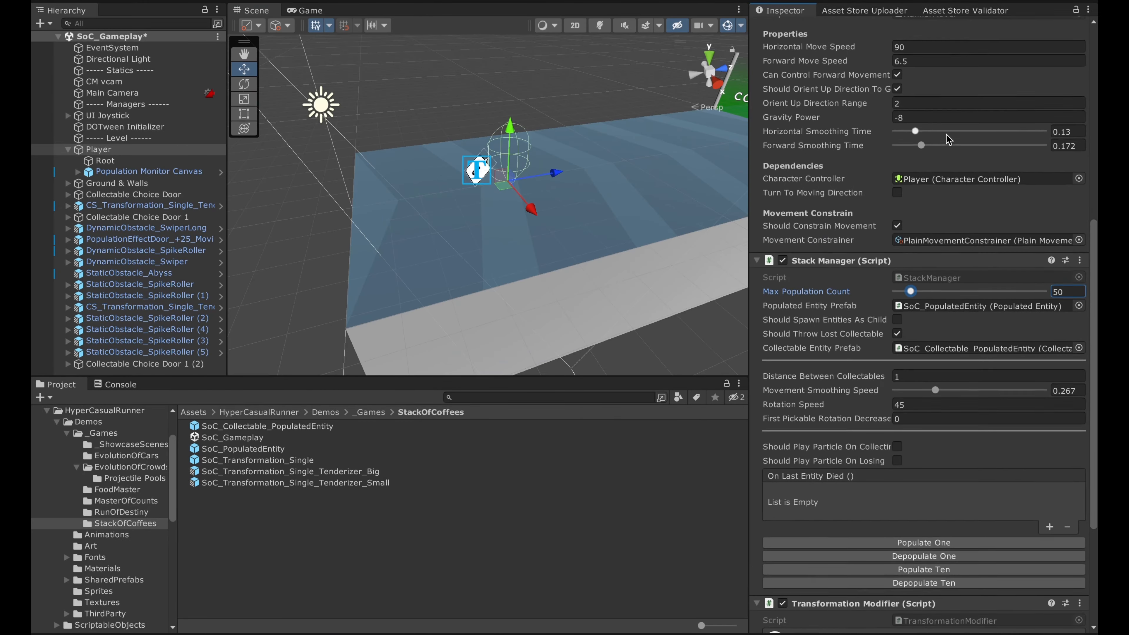
scroll(916, 199, up, 3)
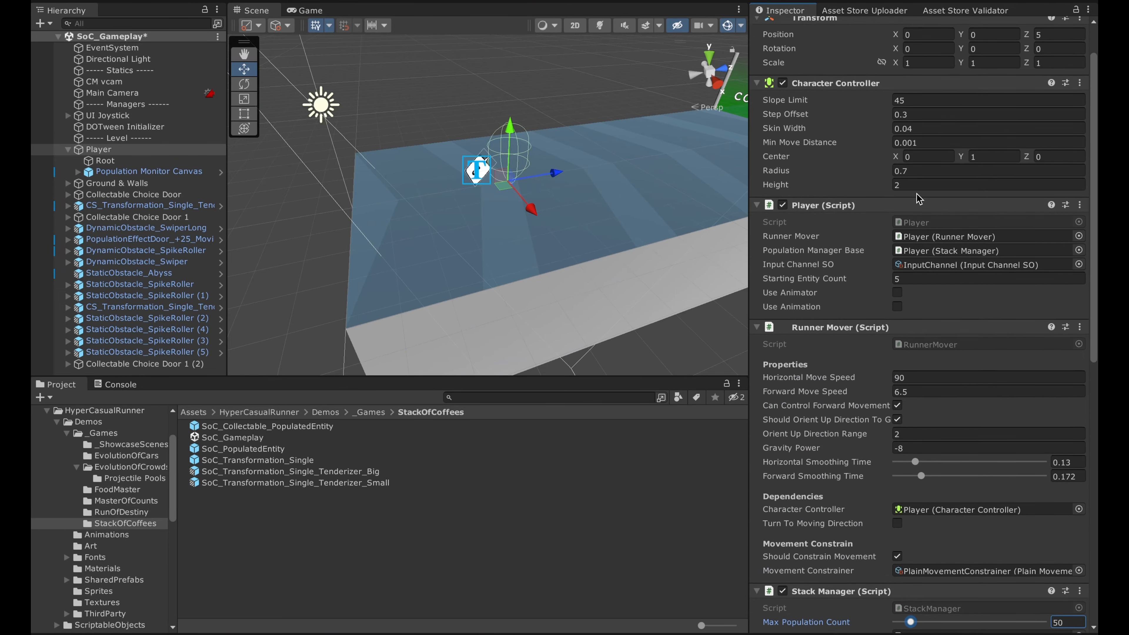
click(904, 282)
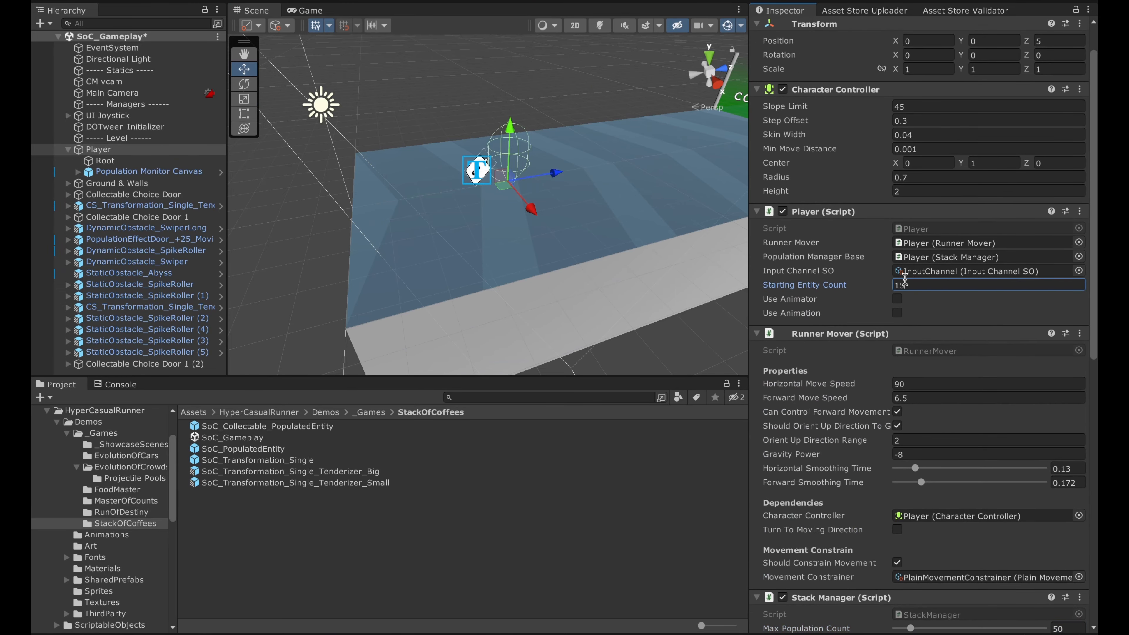
scroll(909, 236, down, 4)
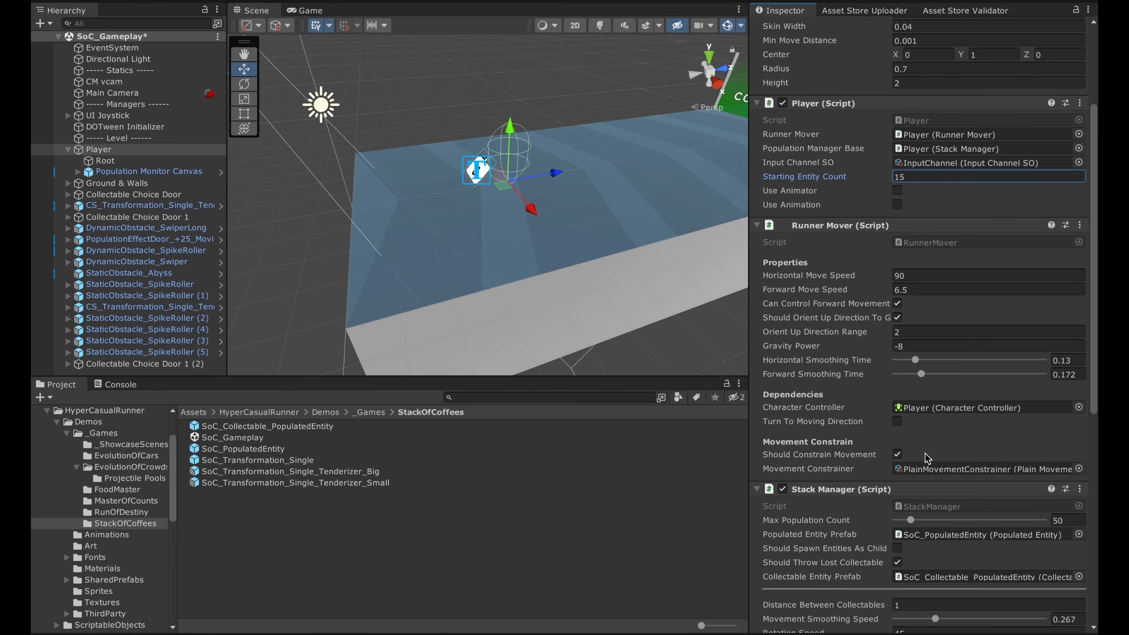
scroll(916, 171, down, 5)
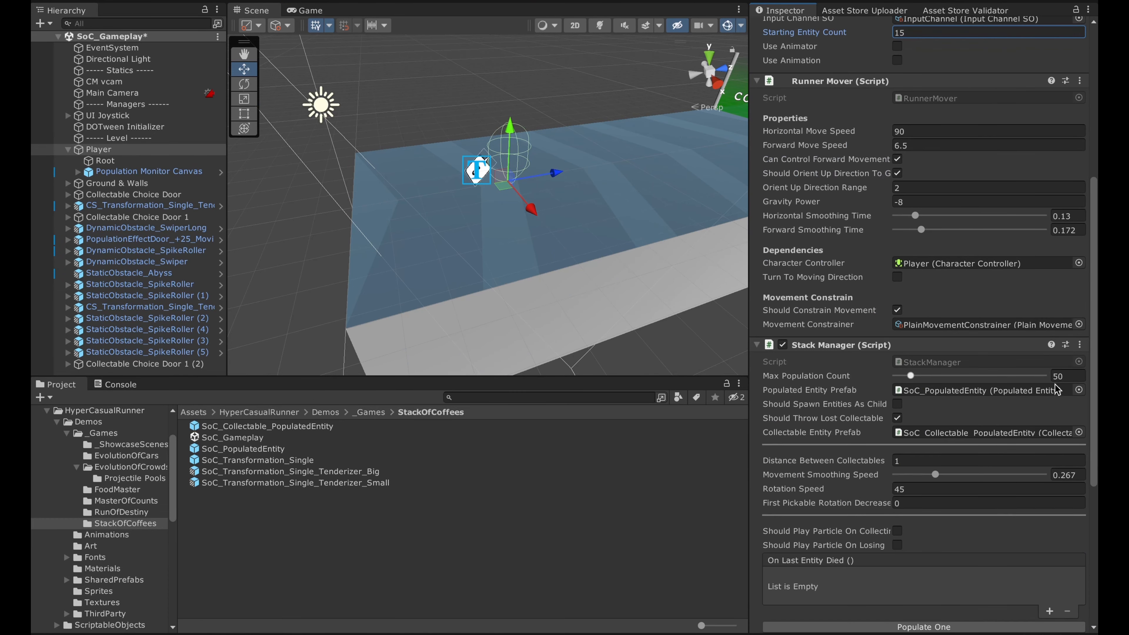
Run the game and repeatedly add ten entities to the stack using the Stack Manager's Populate Ten
key(ctrl+p)
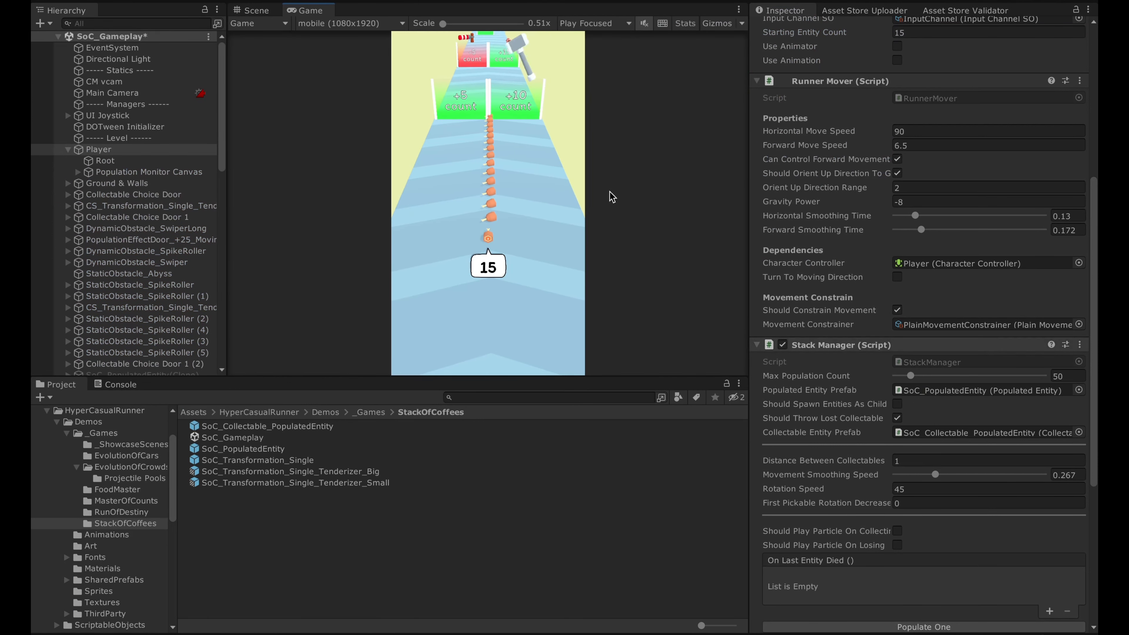
scroll(913, 404, down, 9)
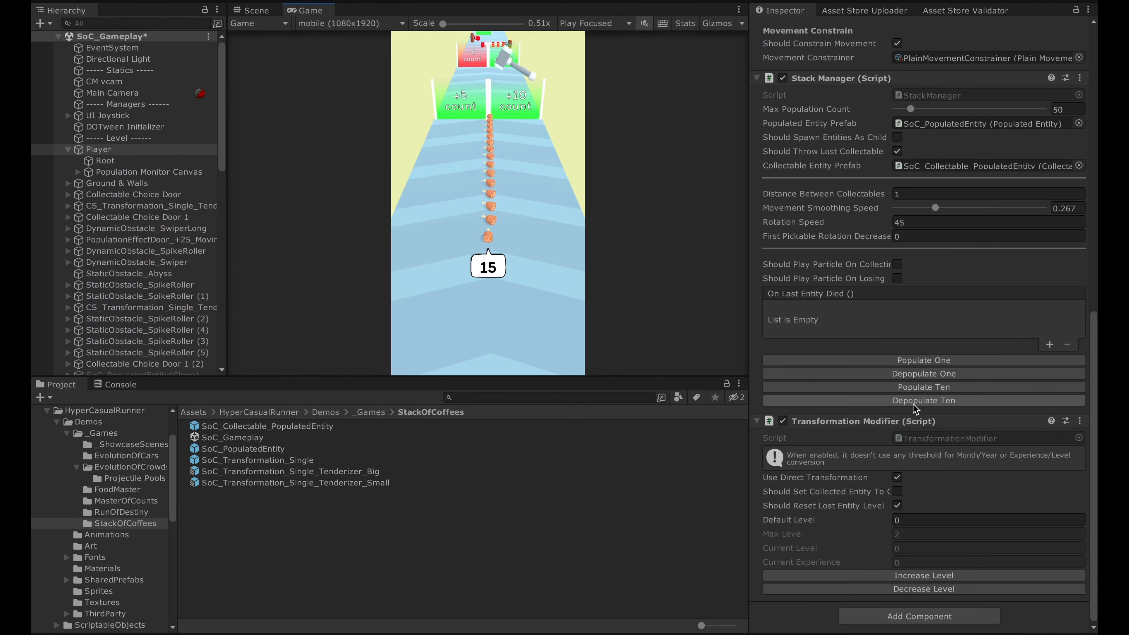
click(919, 388)
click(919, 388)
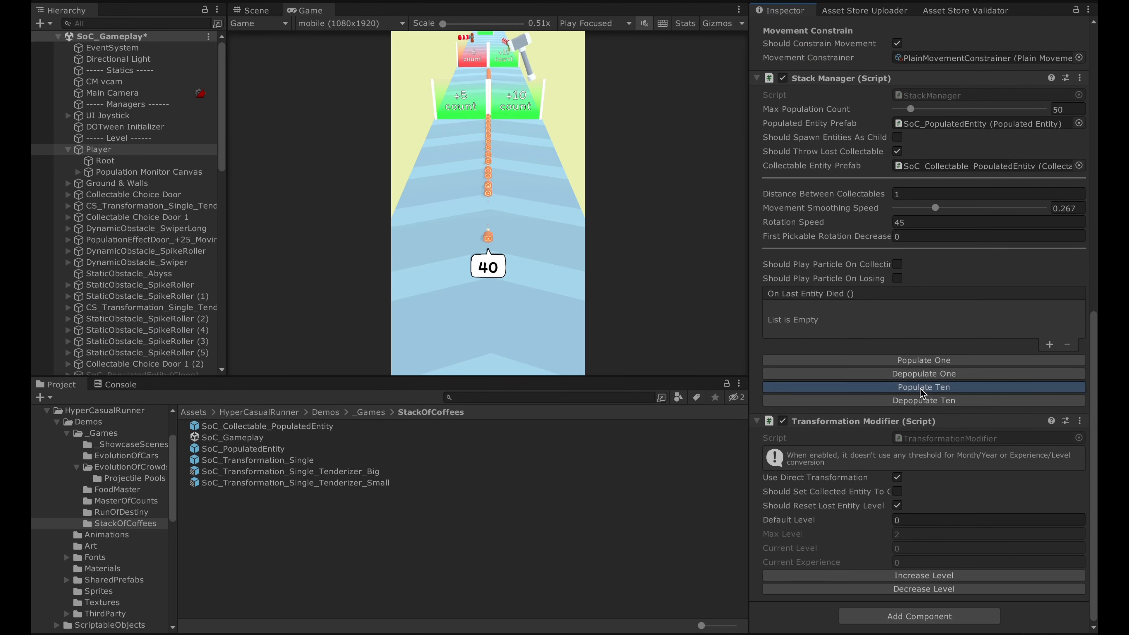
click(919, 387)
click(920, 387)
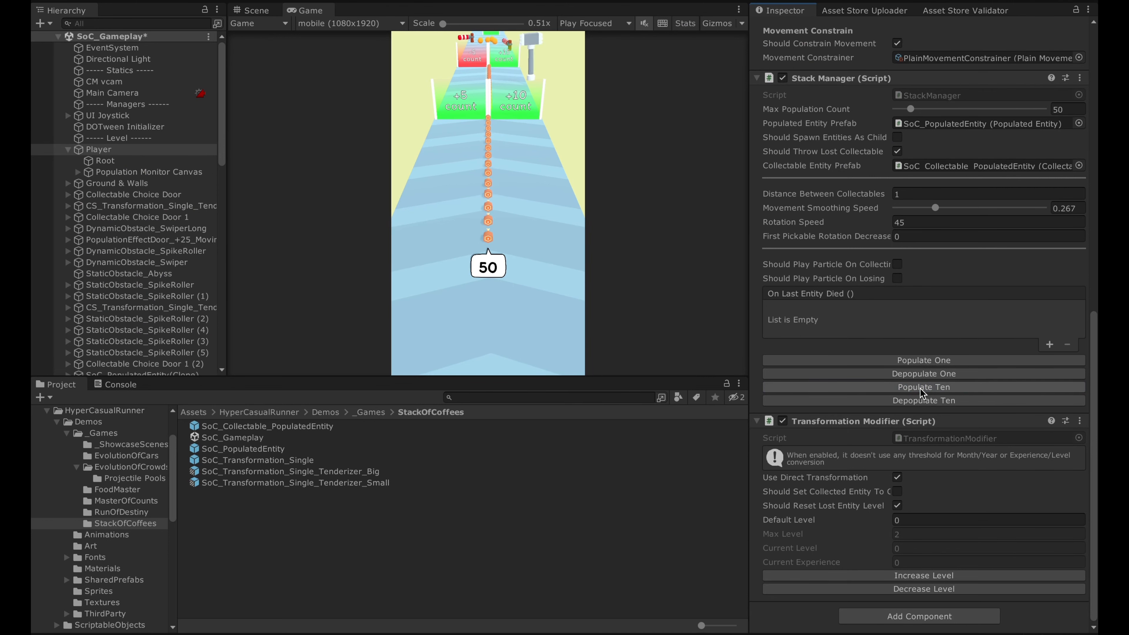
click(919, 388)
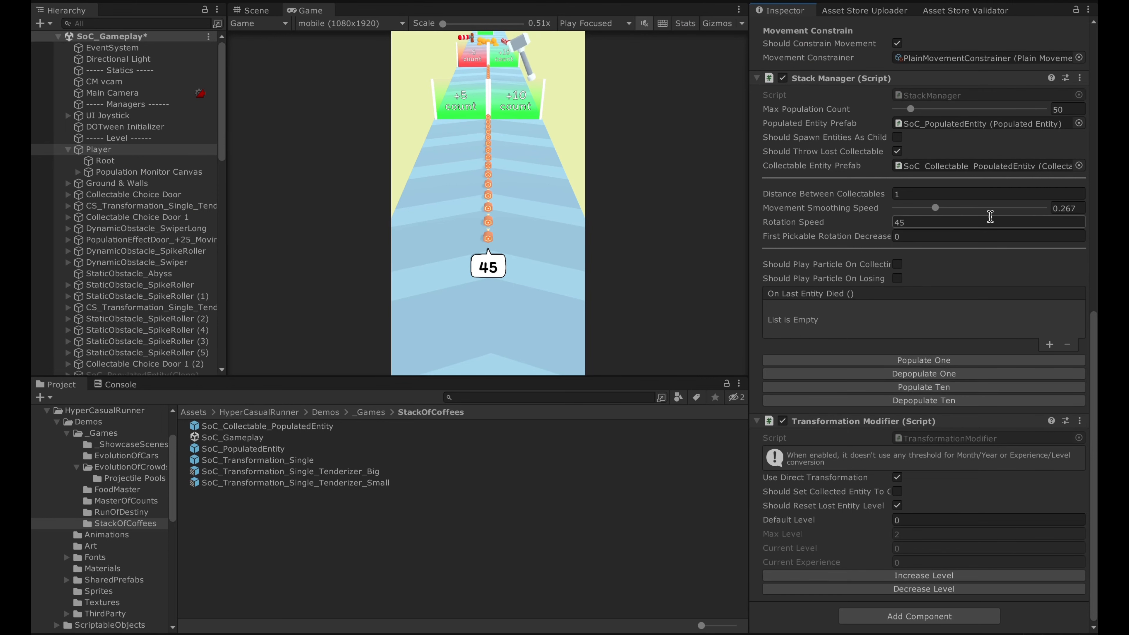
scroll(1066, 218, up, 3)
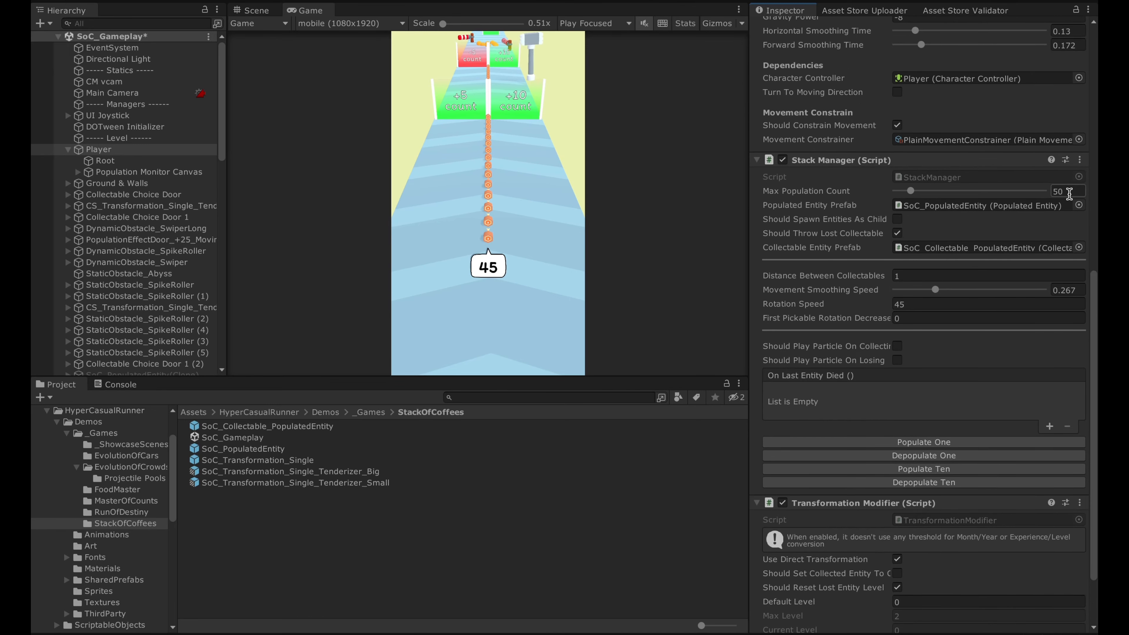
Stop the game, set Max Population Count to 25 and Starting Entity Count to 5, and save the scene
key(ctrl+p)
click(1061, 191)
text(25)
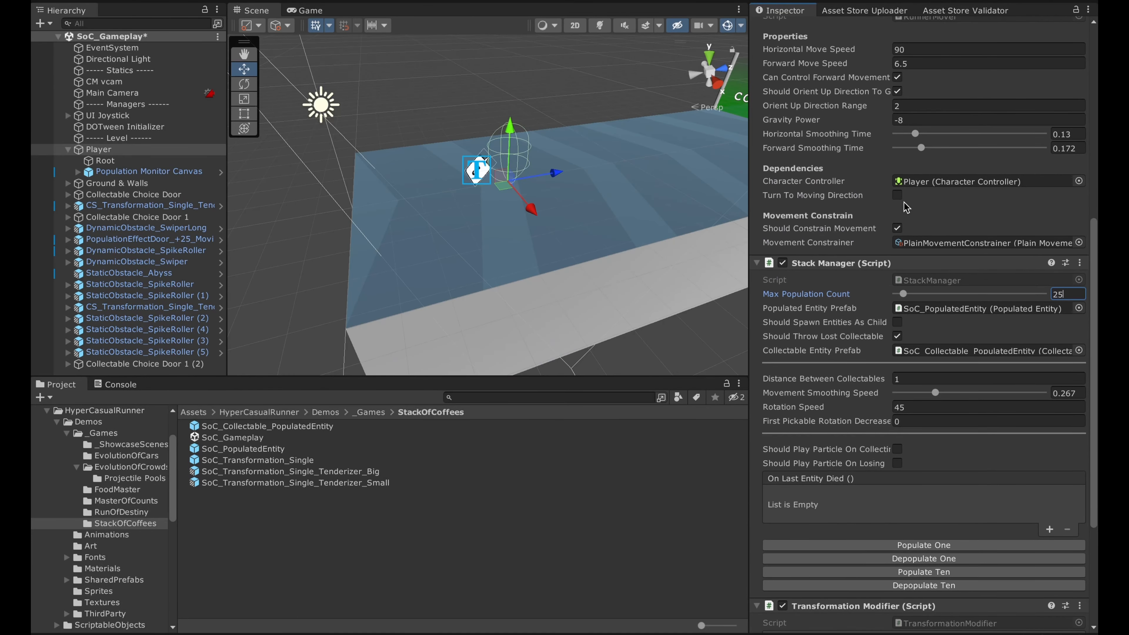
scroll(905, 206, up, 5)
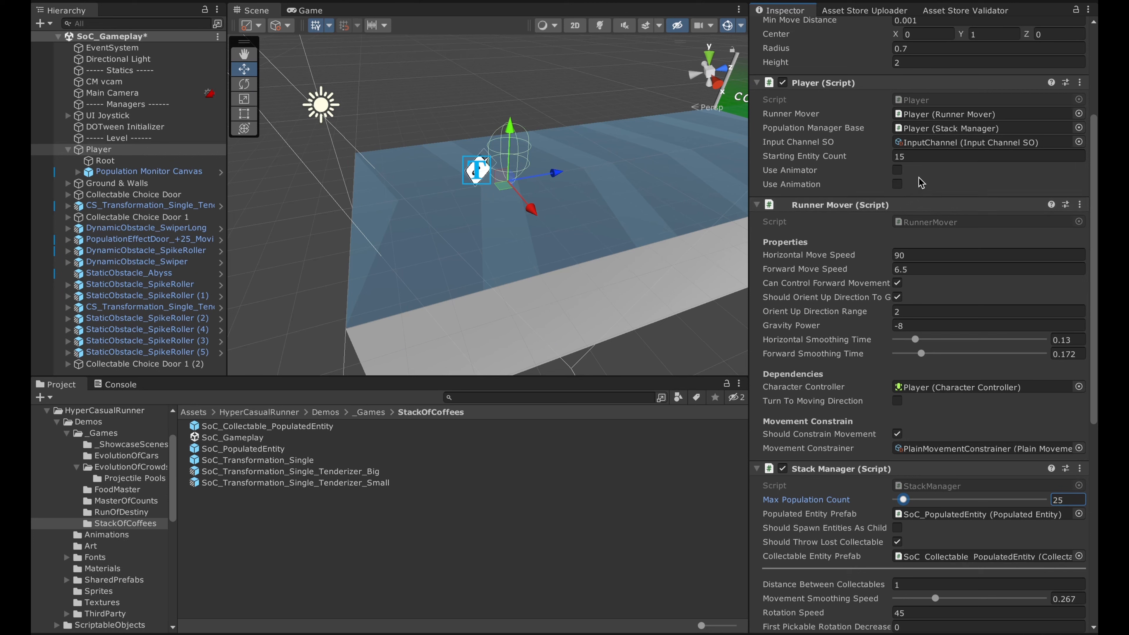
click(941, 156)
key(ctrl+s)
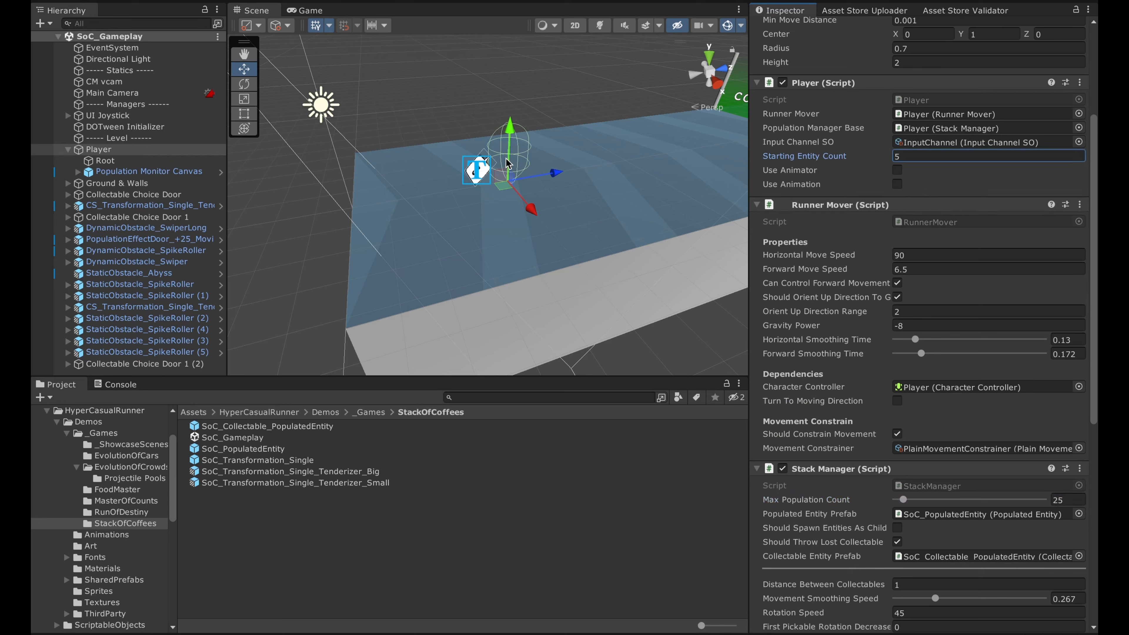
Frame the CS_Transformation_Single_Tenderizer hammer before the -5 and +15 doors and examine its Level To Set and box collider
right_drag(511, 153, 781, 140)
key(w)
key(s)
click(568, 174)
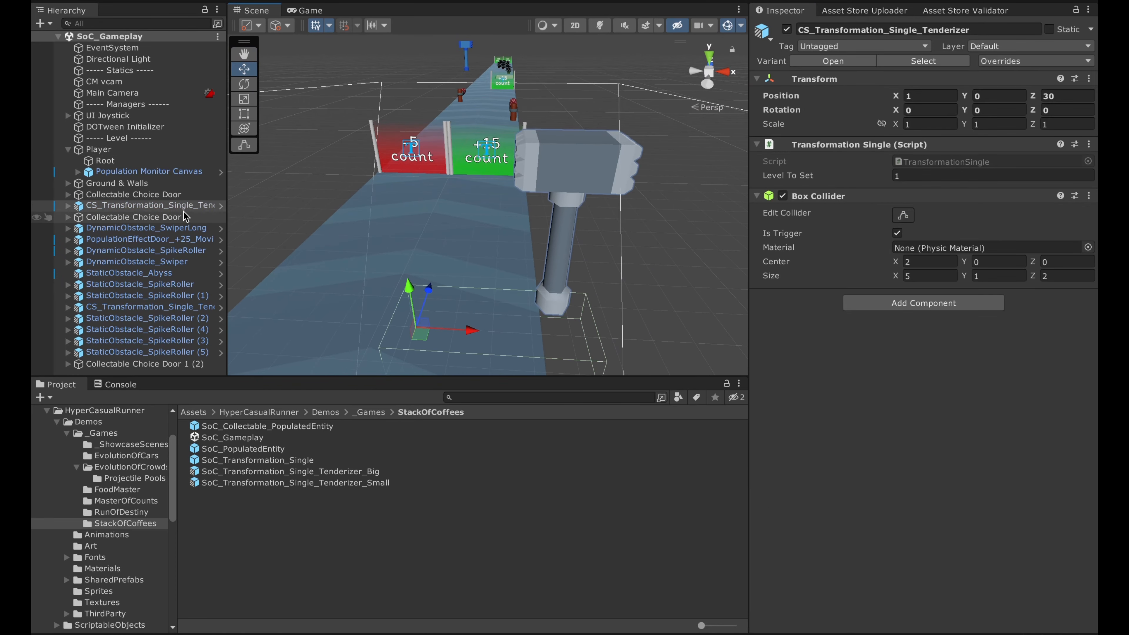
key(f)
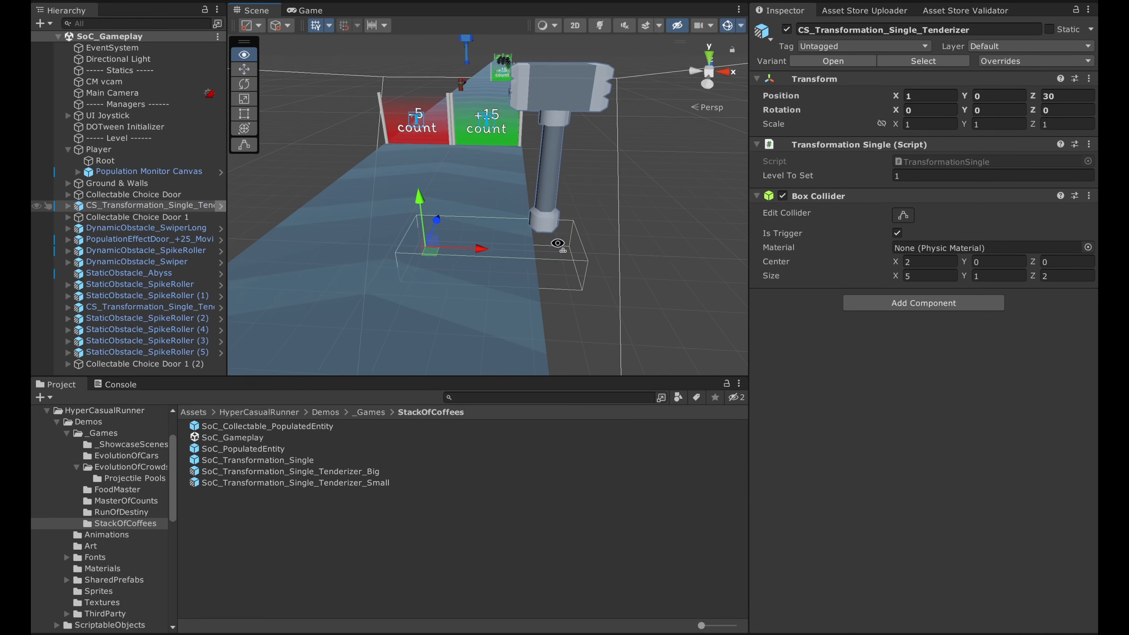
click(68, 204)
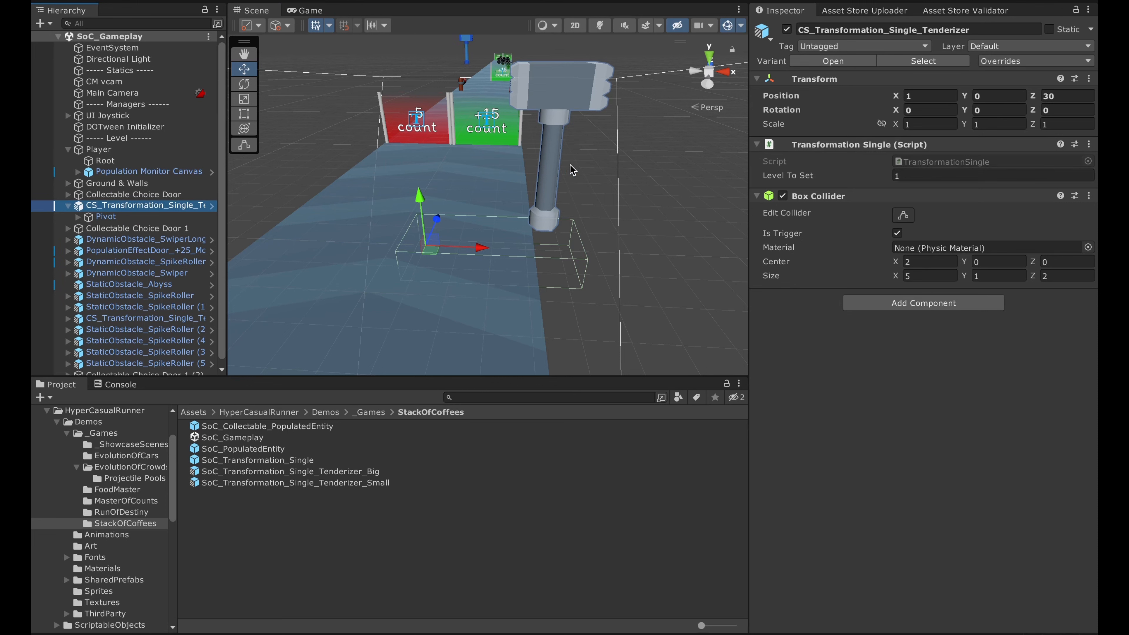
middle_drag(572, 169, 572, 170)
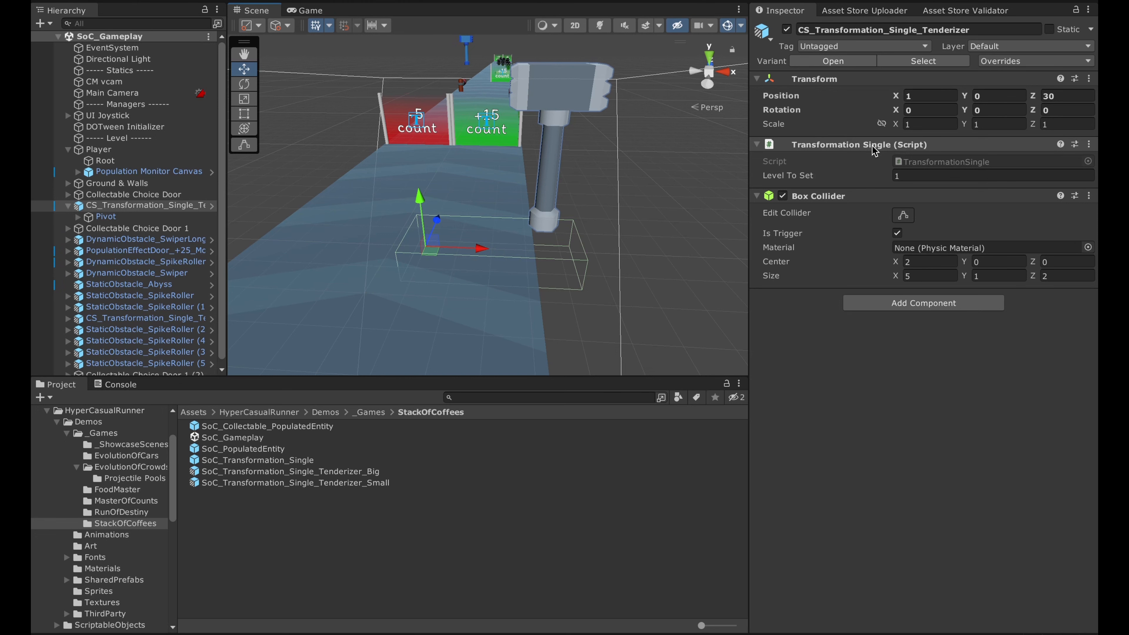
Run the game through the tenderizer hammer, inspect the transforming stack in the scene from several angles, and return to the game view
key(ctrl+p)
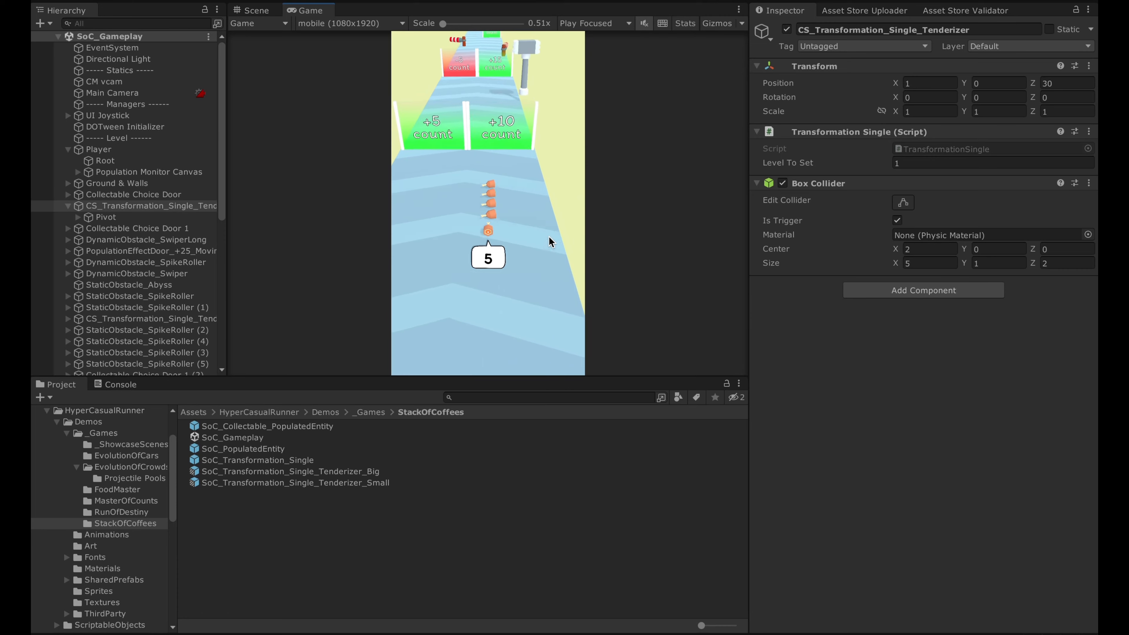
key(ctrl+p)
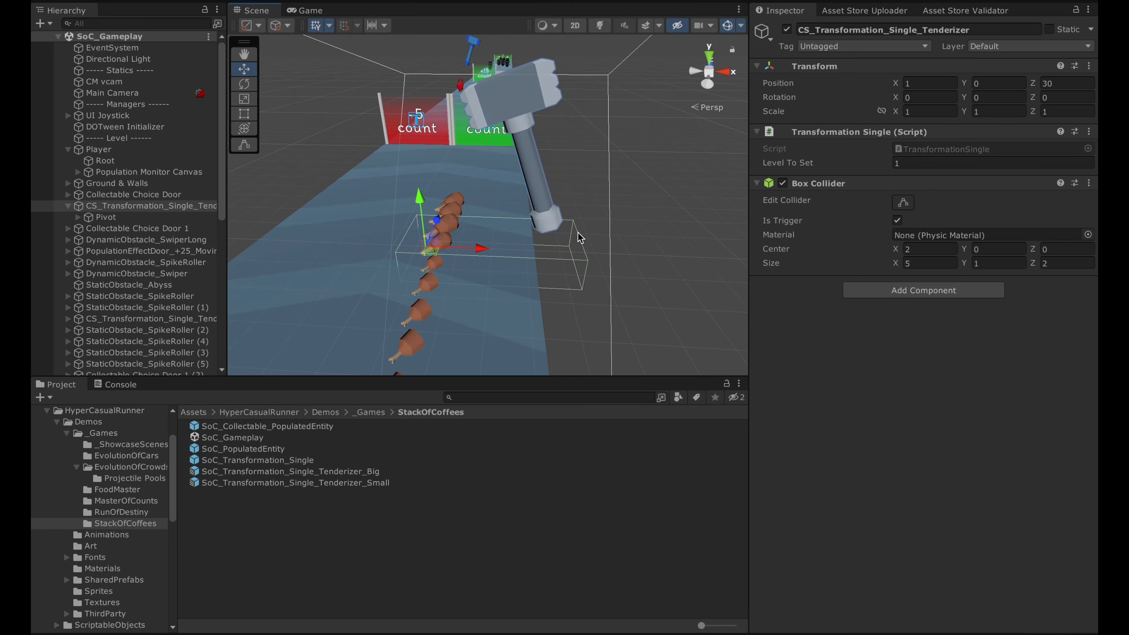
key(f)
alt+drag(390, 271, 286, 317)
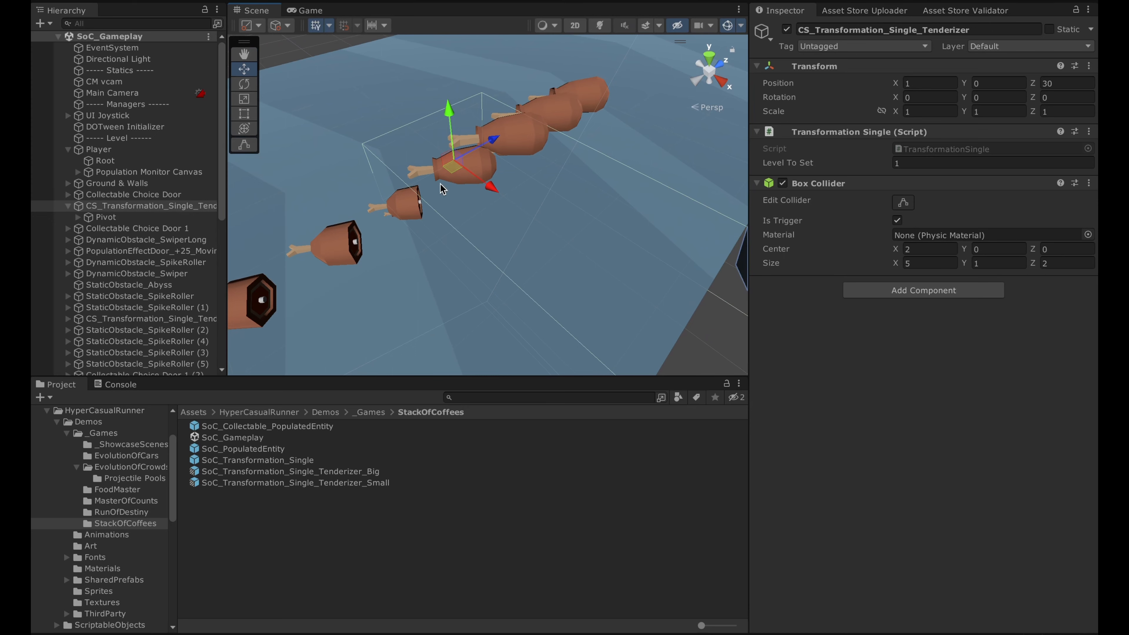
alt+drag(440, 189, 533, 135)
alt+drag(448, 193, 302, 154)
click(310, 11)
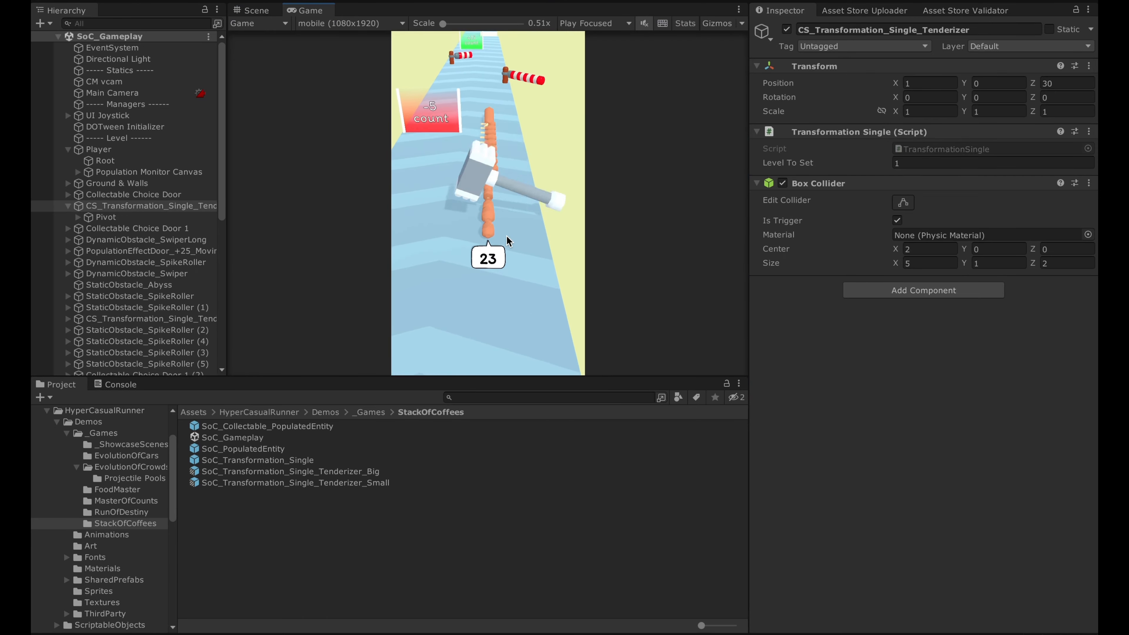
Find the striped swiper beside the stack in the scene and examine DynamicObstacle_SwiperLong's Rigidbody and Populated Entity Obstacle settings
key(ctrl+1)
right_drag(550, 153, 675, 125)
key(w)
click(580, 267)
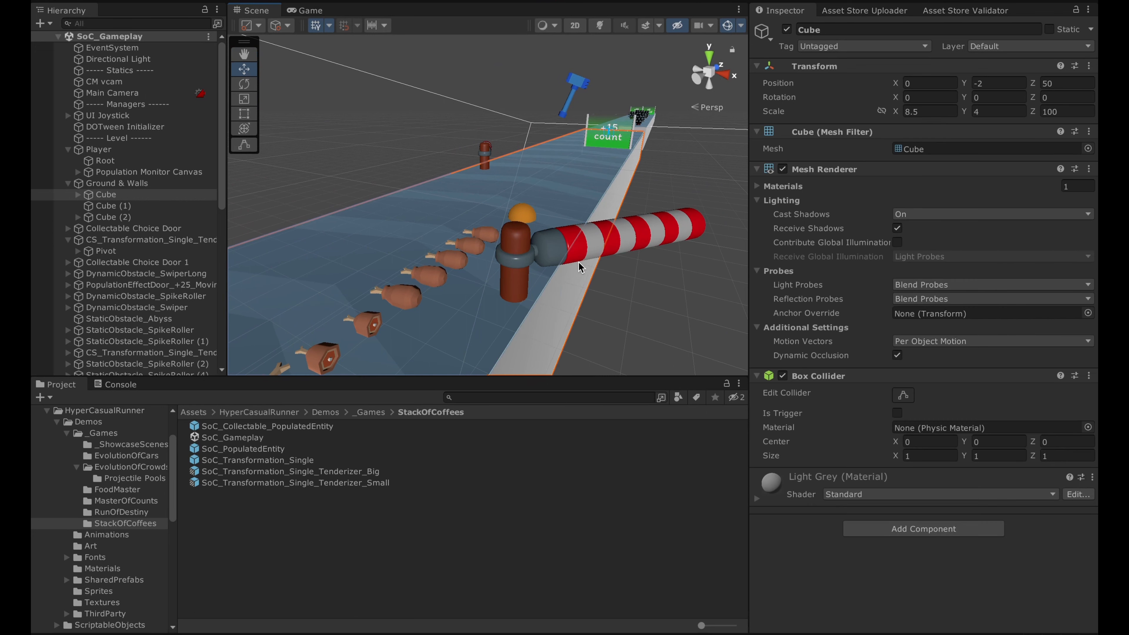
click(594, 250)
click(166, 275)
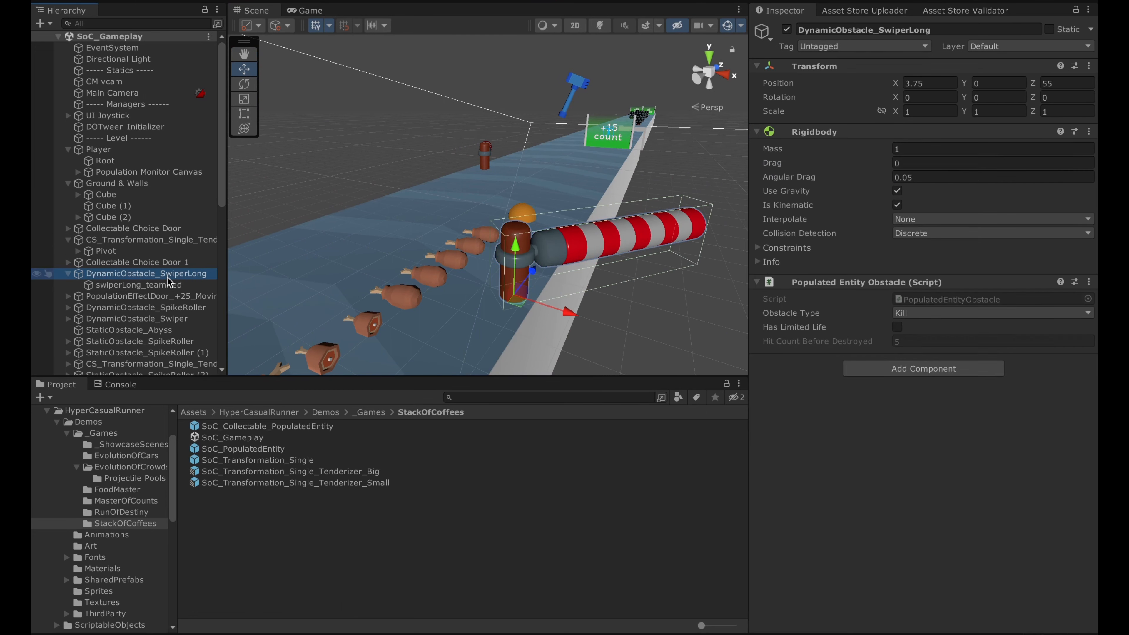
Examine the Box Collider and Tween Rotator settings on the swiper's child object swiperLong_teamRed
click(168, 284)
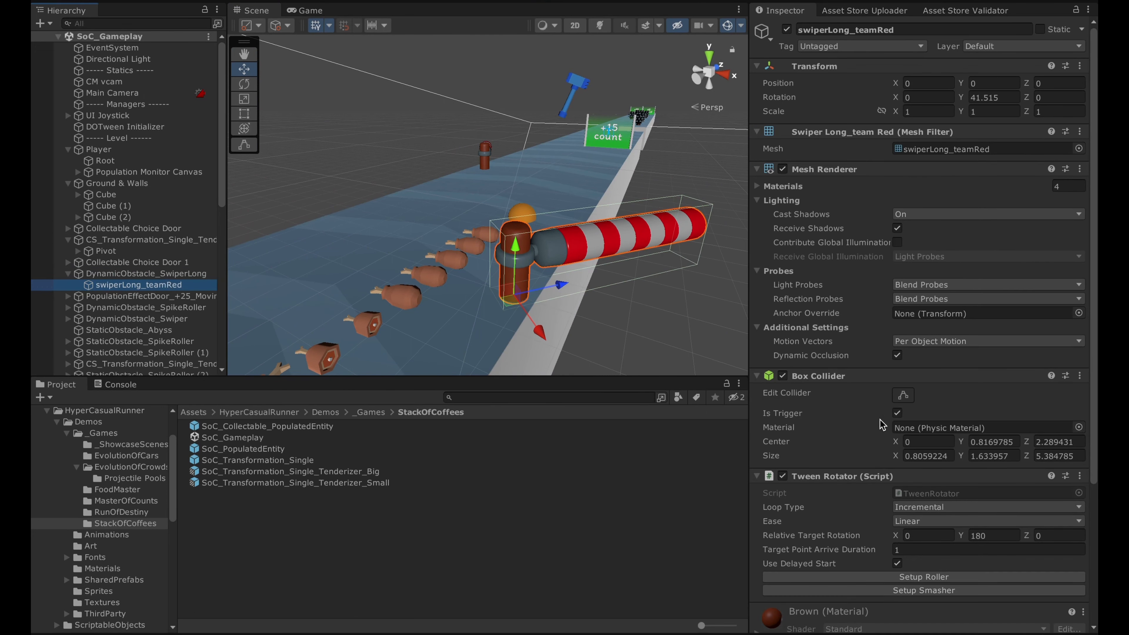
scroll(897, 422, down, 5)
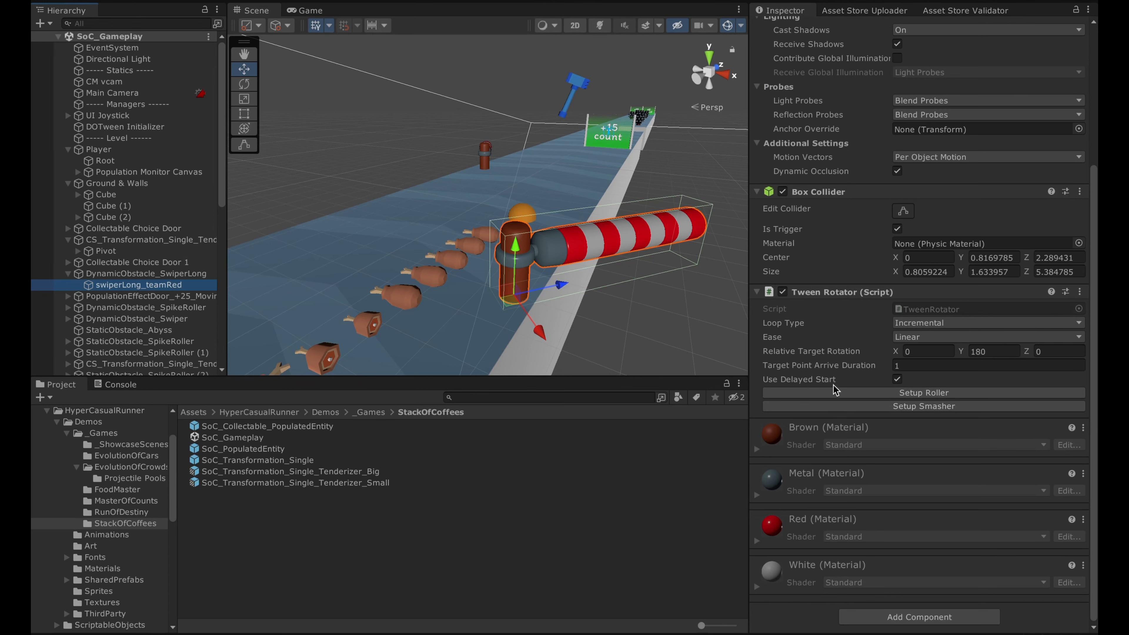
click(147, 273)
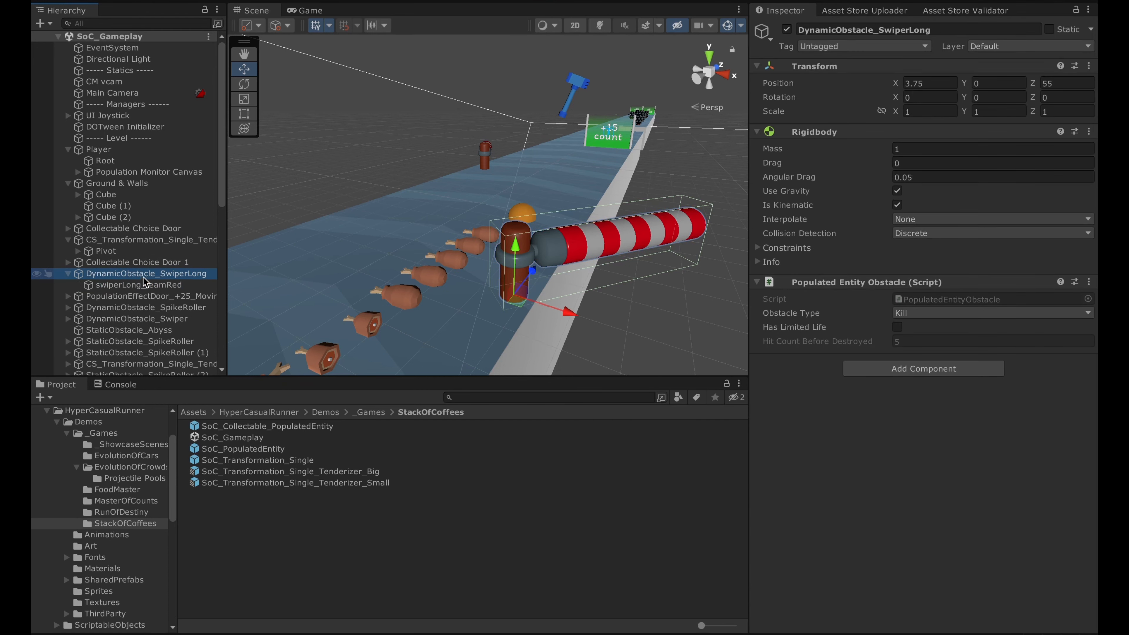
click(138, 284)
scroll(864, 478, down, 5)
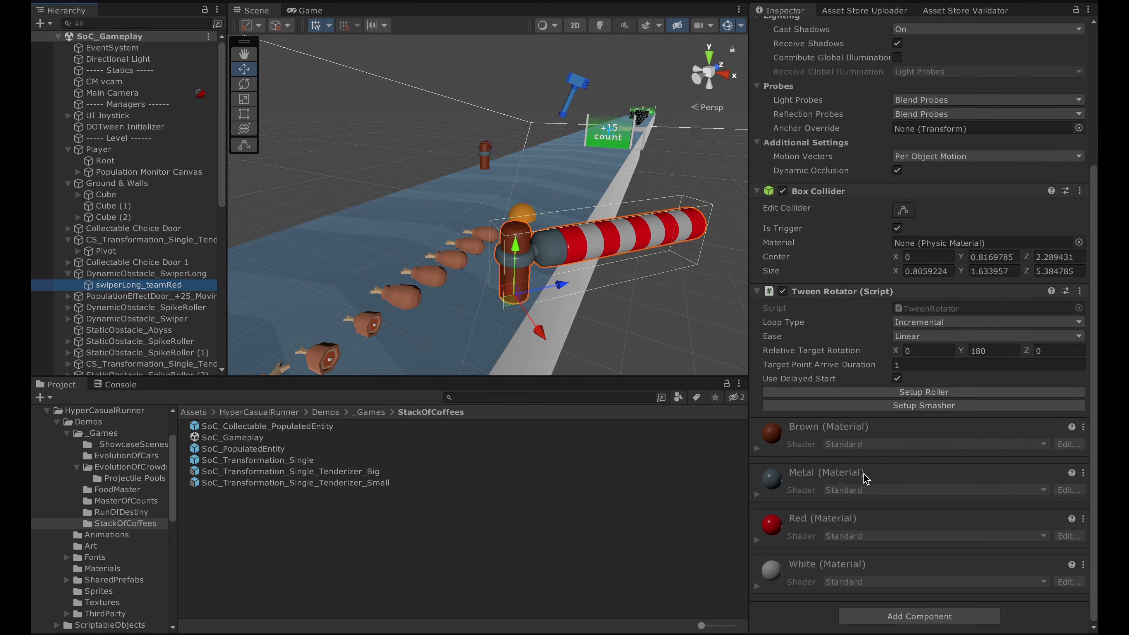
Search the components available for swiperLong_teamRed for "tweenmove" and close the search without adding anything
click(910, 616)
text(tweenmove)
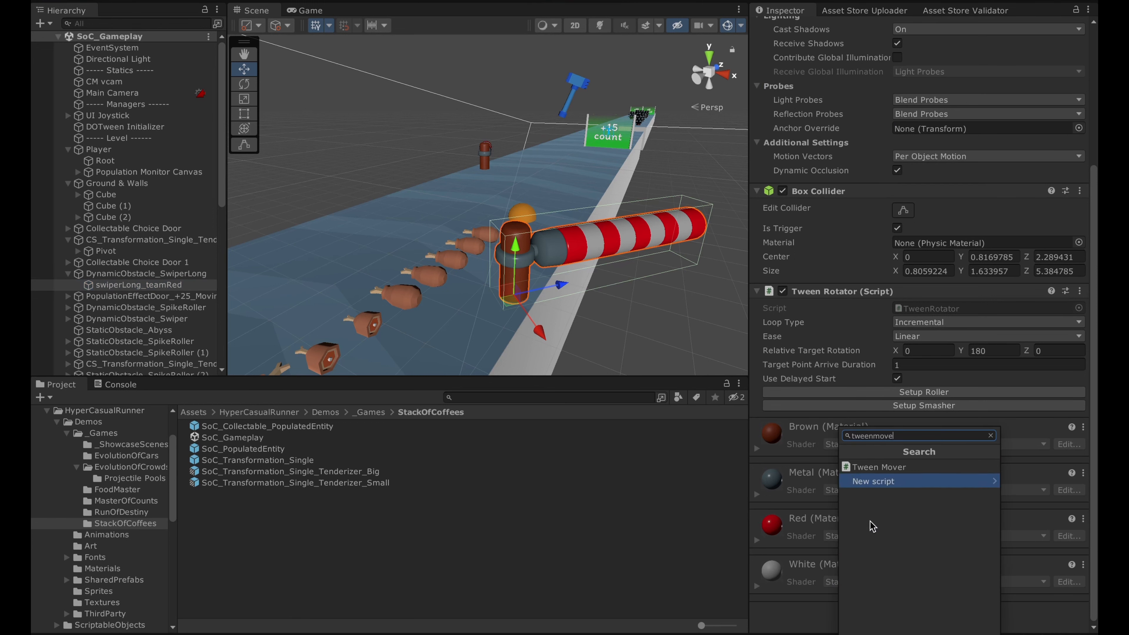
key(Escape)
key(Escape)
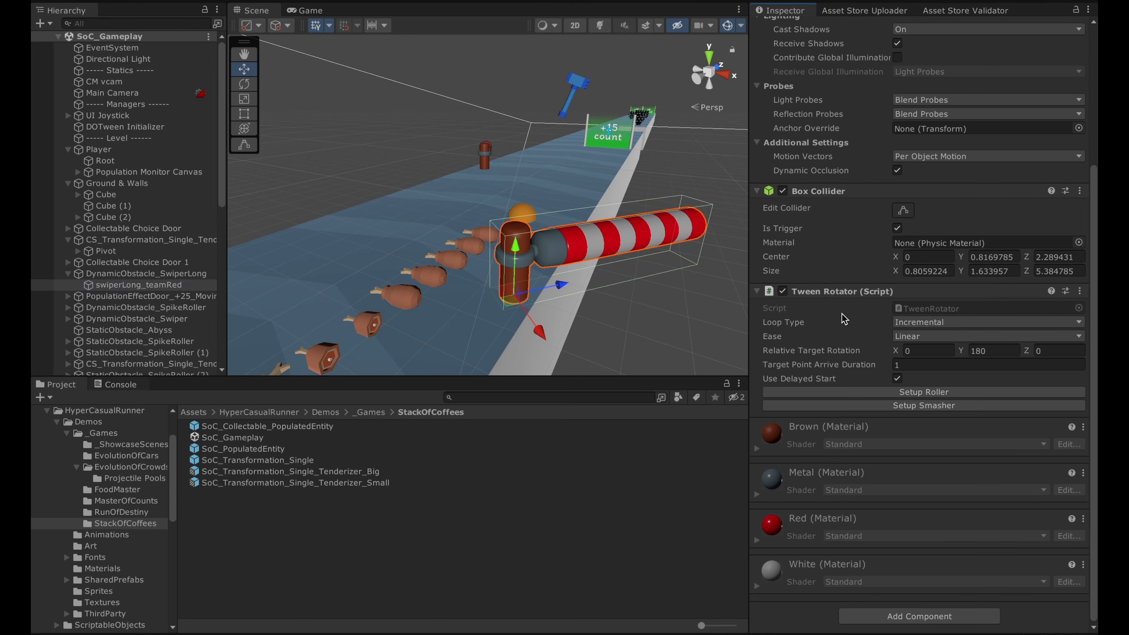
Review DynamicObstacle_SwiperLong's Obstacle Type and Has Limited Life settings, and stop the game
click(141, 275)
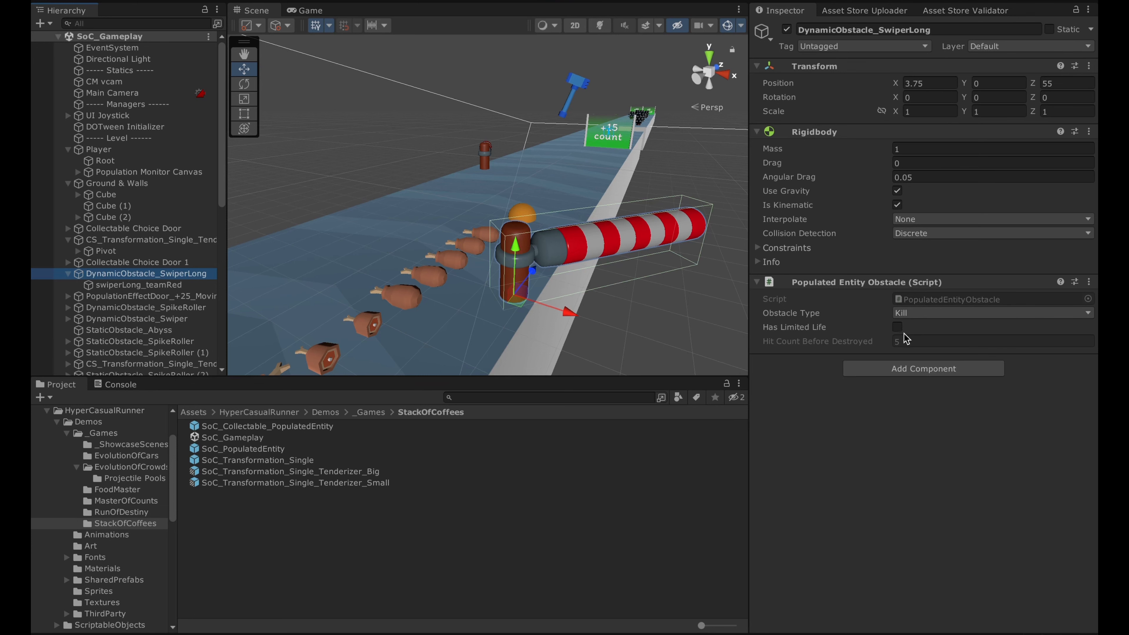
click(548, 1)
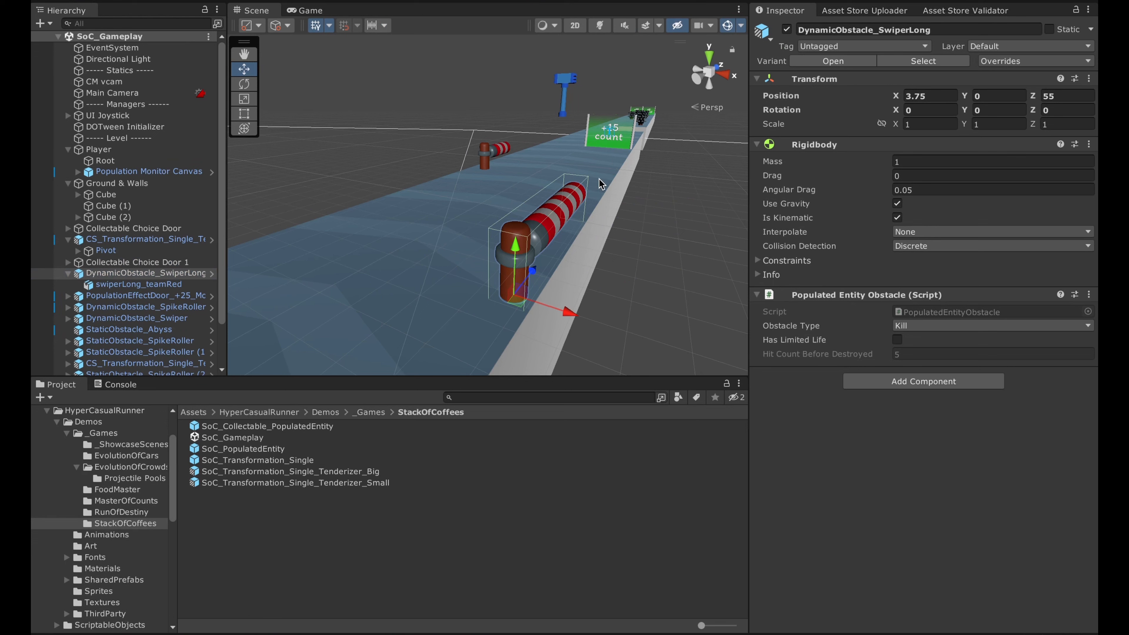
Examine StaticObstacle_Abyss at the gap in the track, including its two box colliders and Obstacle Type options, keeping Abyss selected
right_drag(546, 196, 554, 232)
key(w)
click(143, 328)
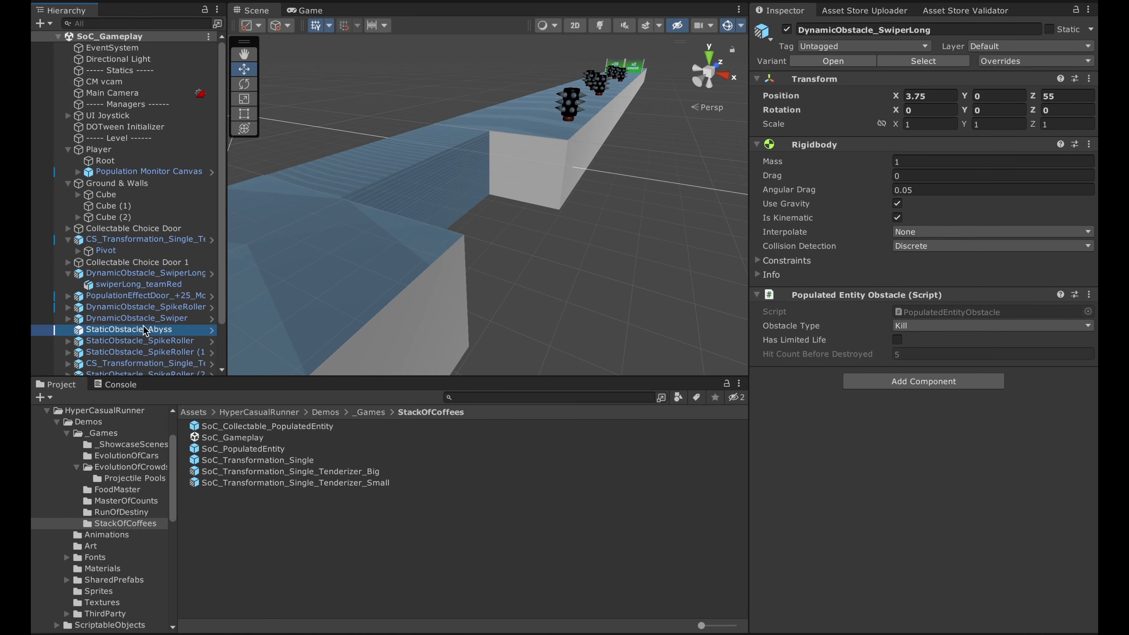
right_drag(488, 169, 390, 162)
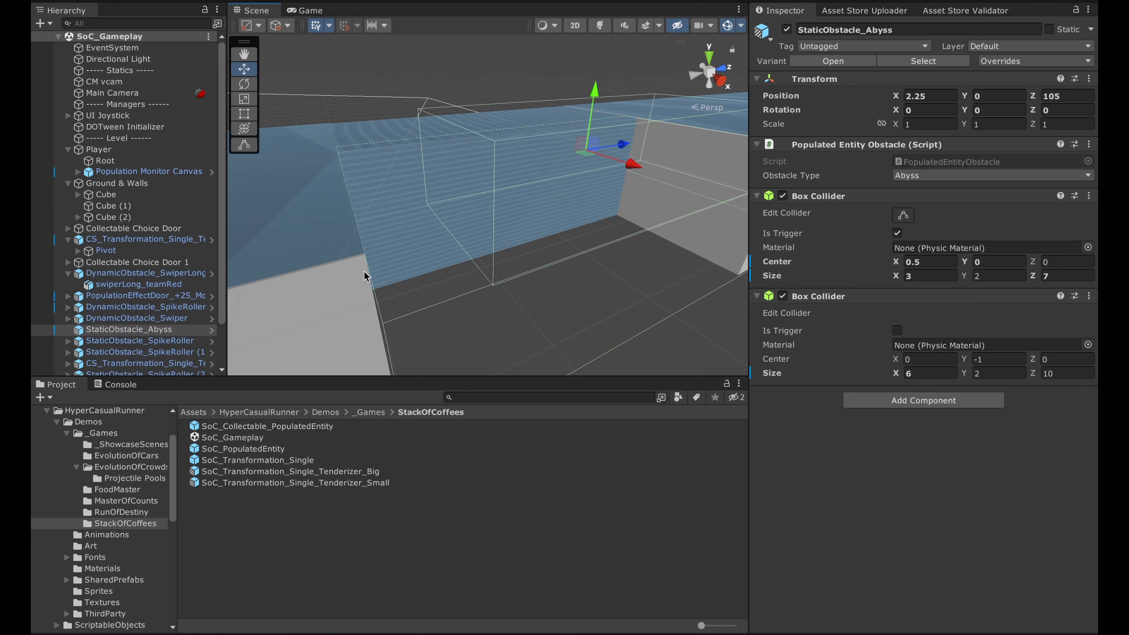
right_drag(470, 245, 606, 215)
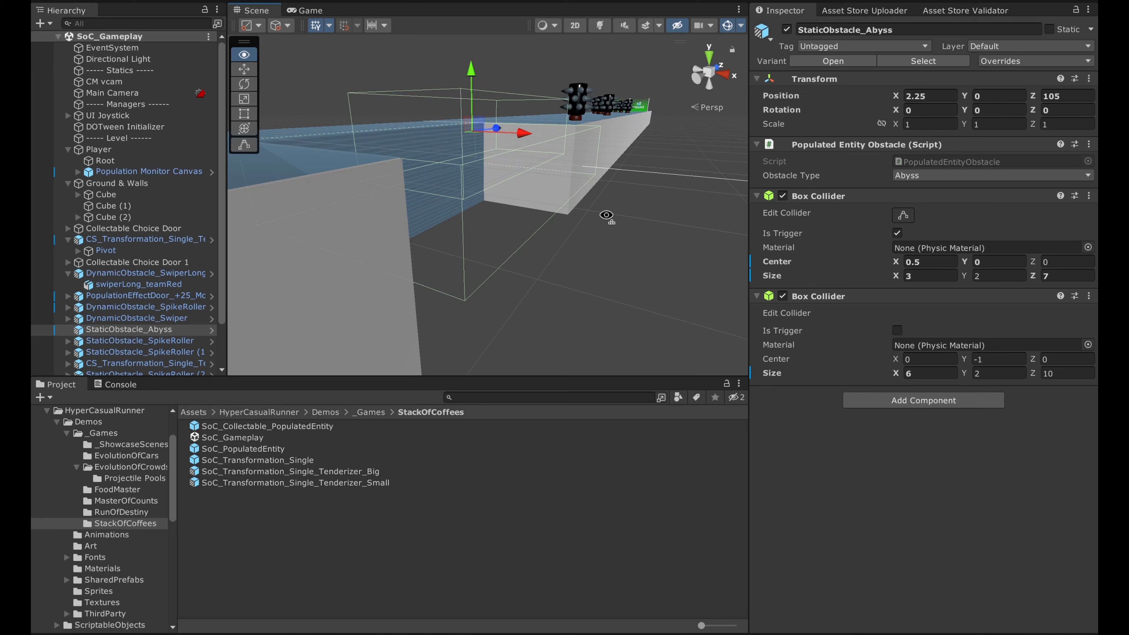
right_drag(606, 215, 606, 215)
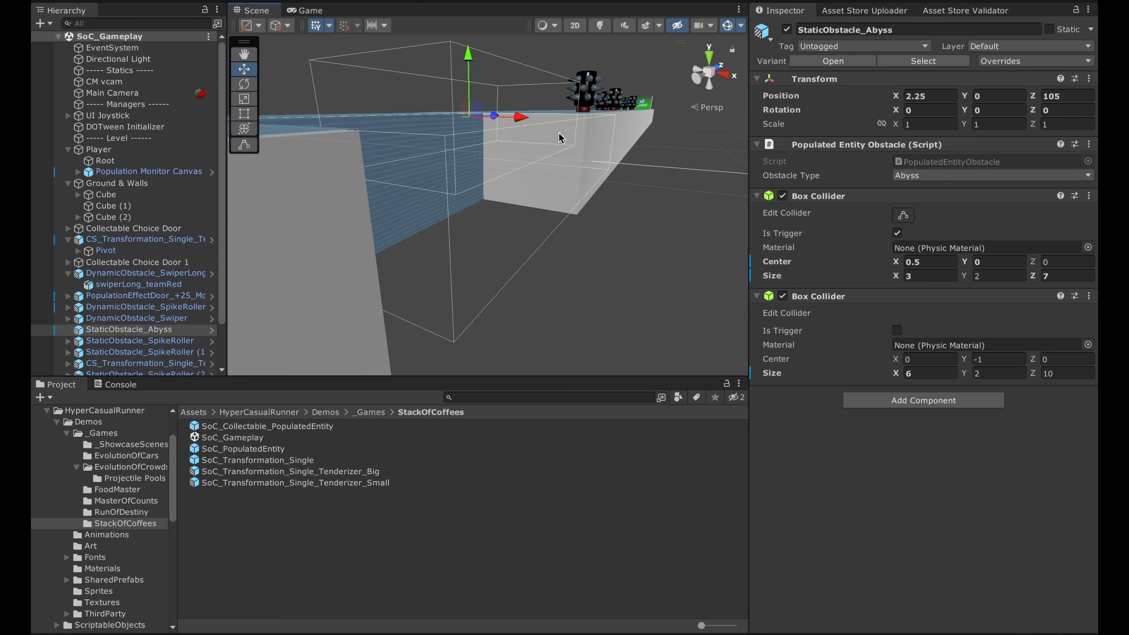
scroll(542, 143, down, 3)
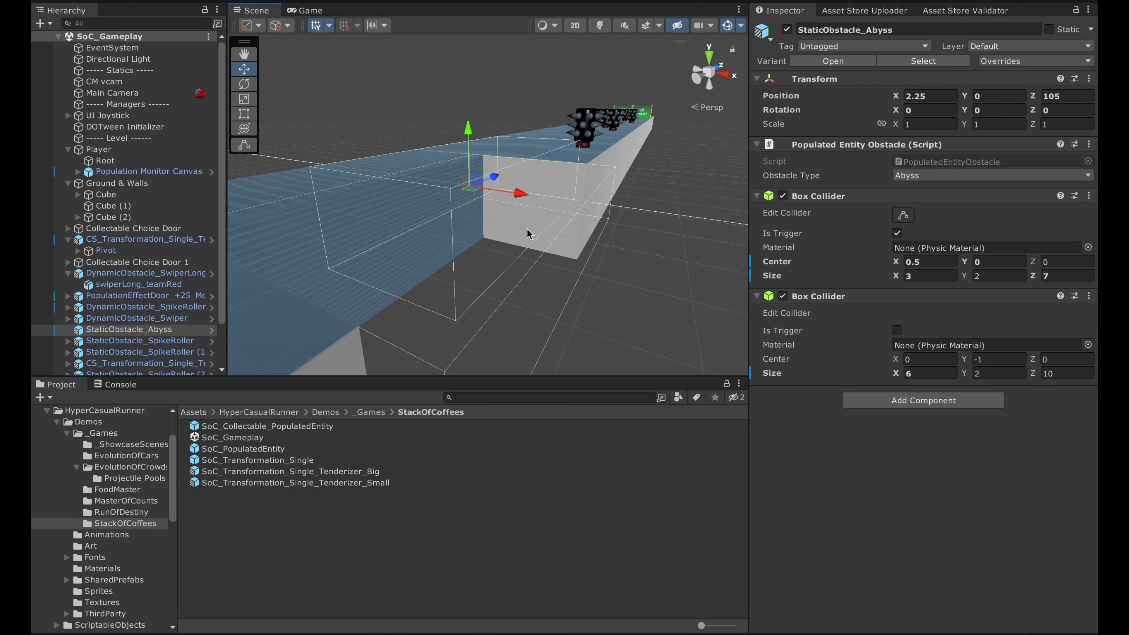
right_drag(522, 196, 521, 196)
key(w)
key(e)
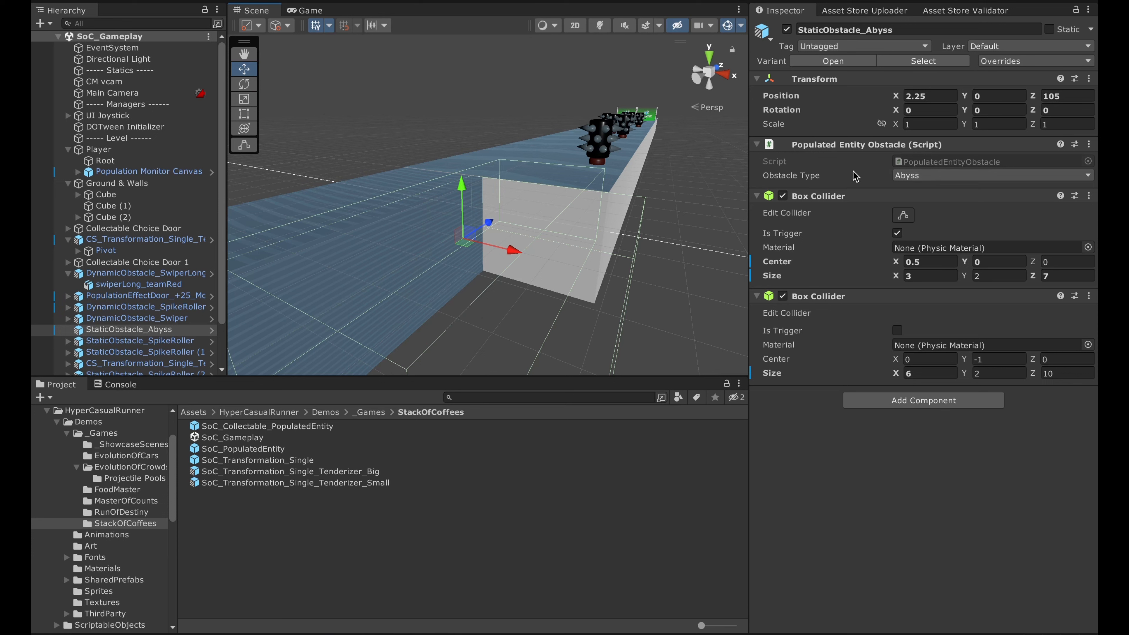
click(903, 176)
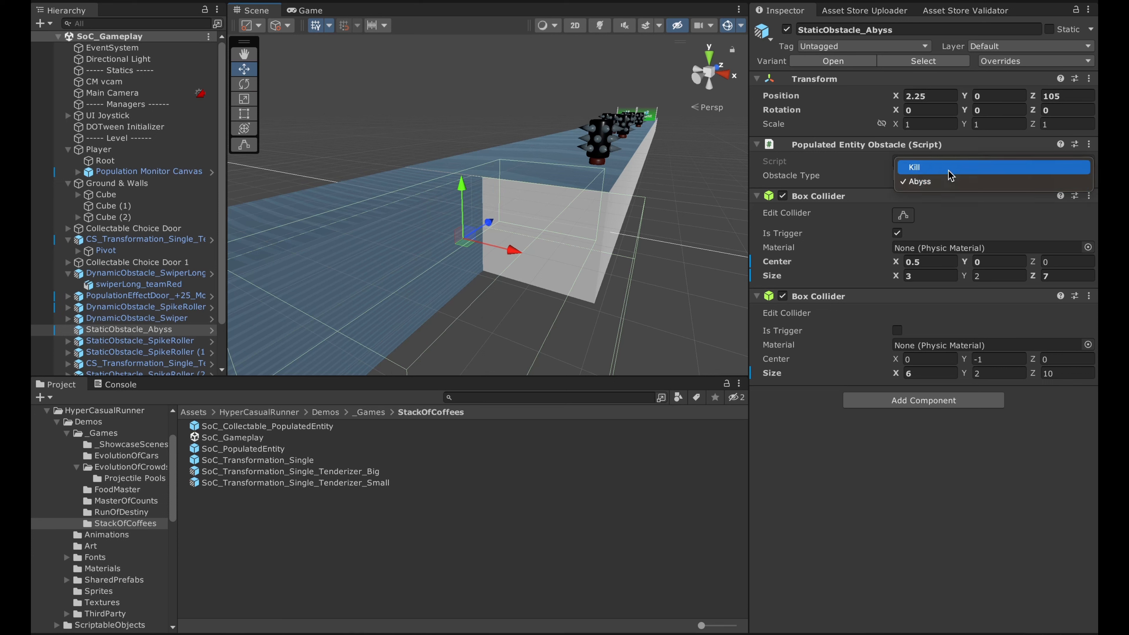
click(942, 184)
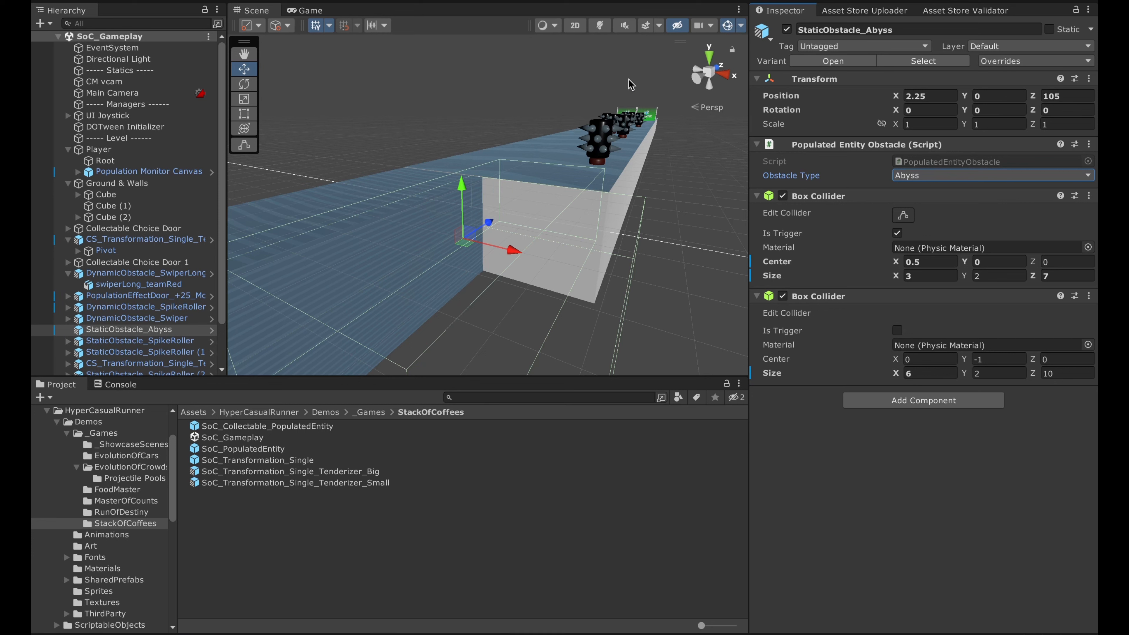
Return to DynamicObstacle_SwiperLong in the scene and check the Obstacle Type of its Populated Entity Obstacle
click(472, 304)
right_drag(373, 311, 317, 290)
key(w)
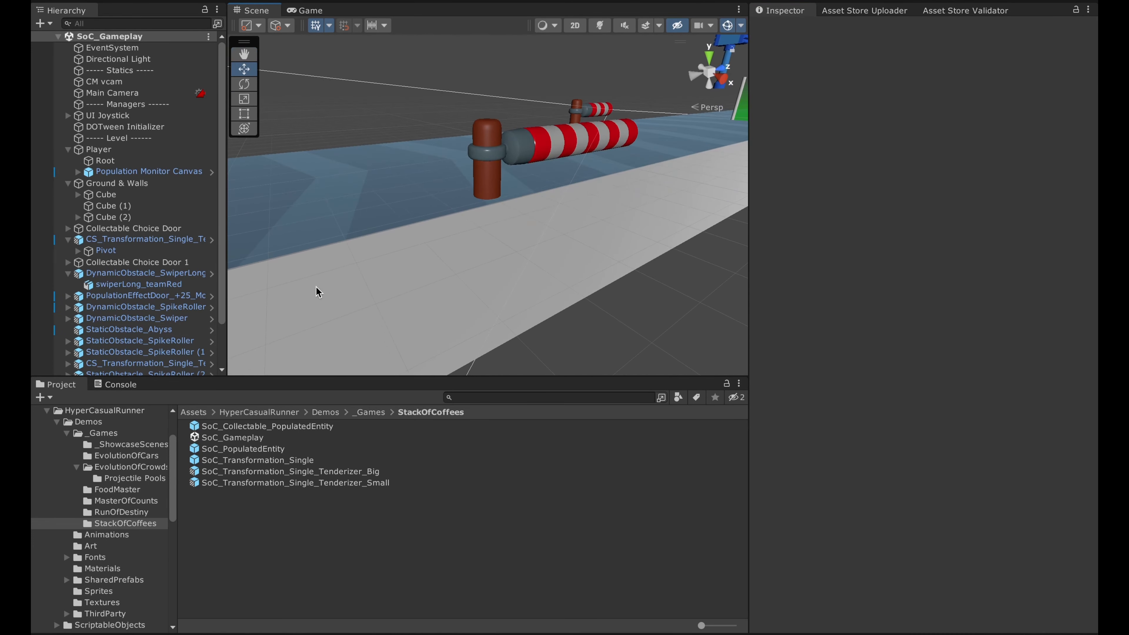
click(521, 138)
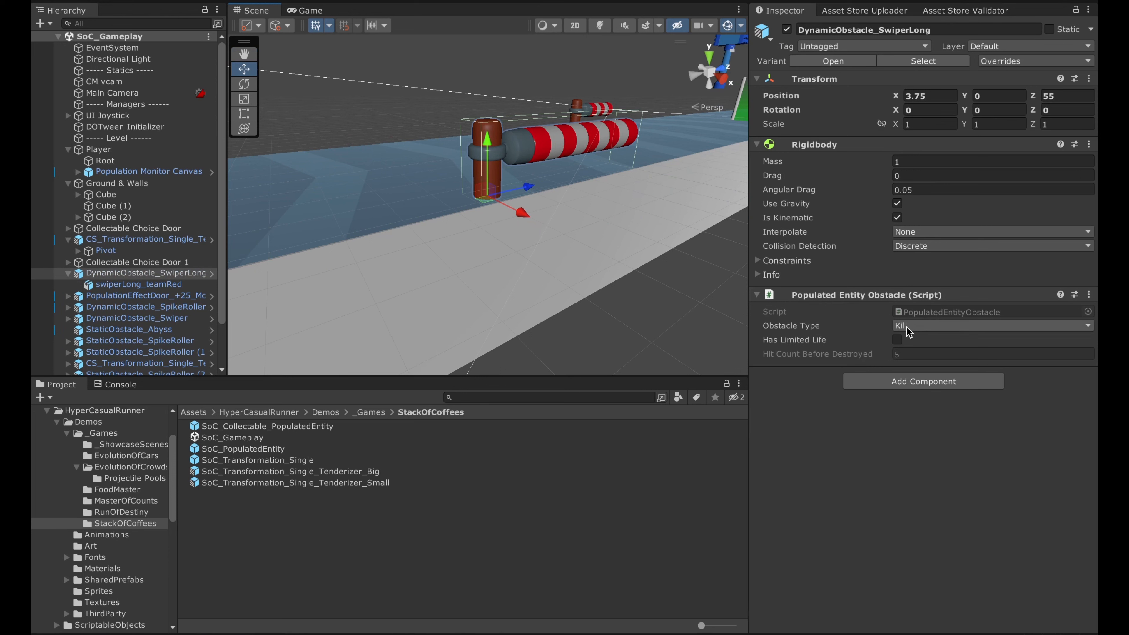
Open the EoC_Gameplay scene from the EvolutionOfCrowds folder under _Games
click(374, 413)
click(240, 458)
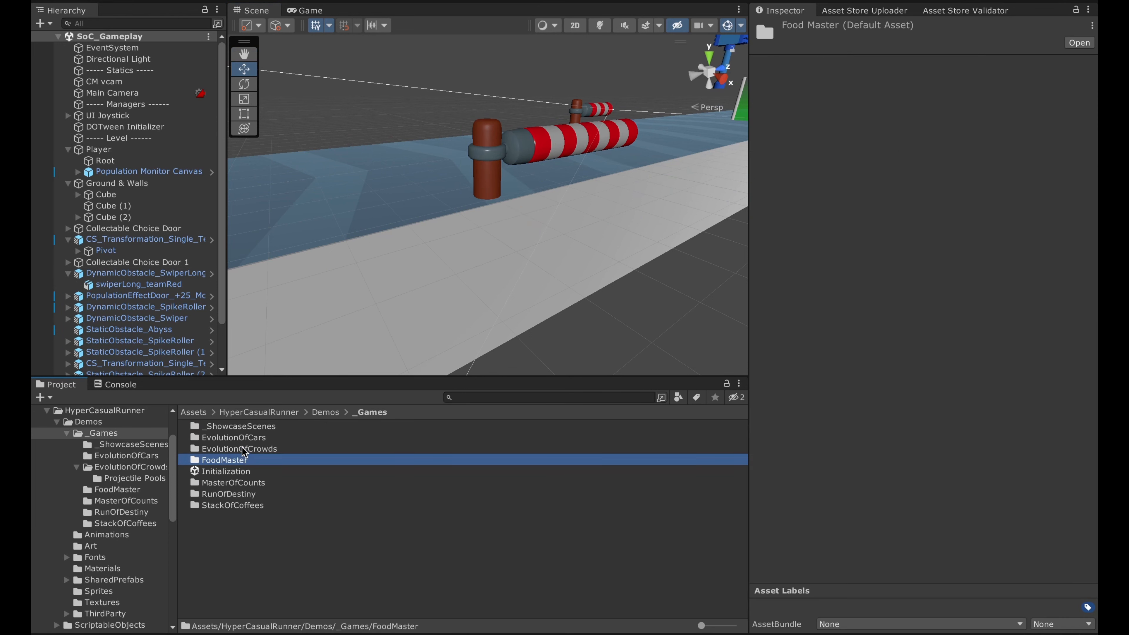
double_click(239, 448)
double_click(239, 448)
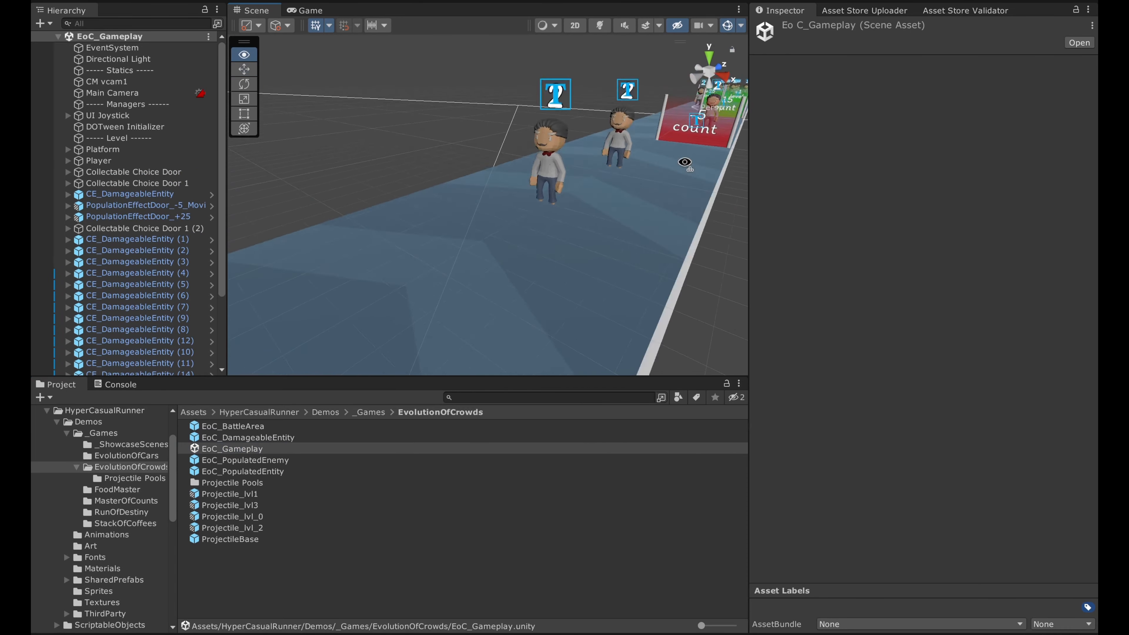
Examine CE_DamageableEntity's Damageable, Capsule Collider, Damageable Monitor, Blink Feedback and Populated Entity Obstacle settings
click(119, 196)
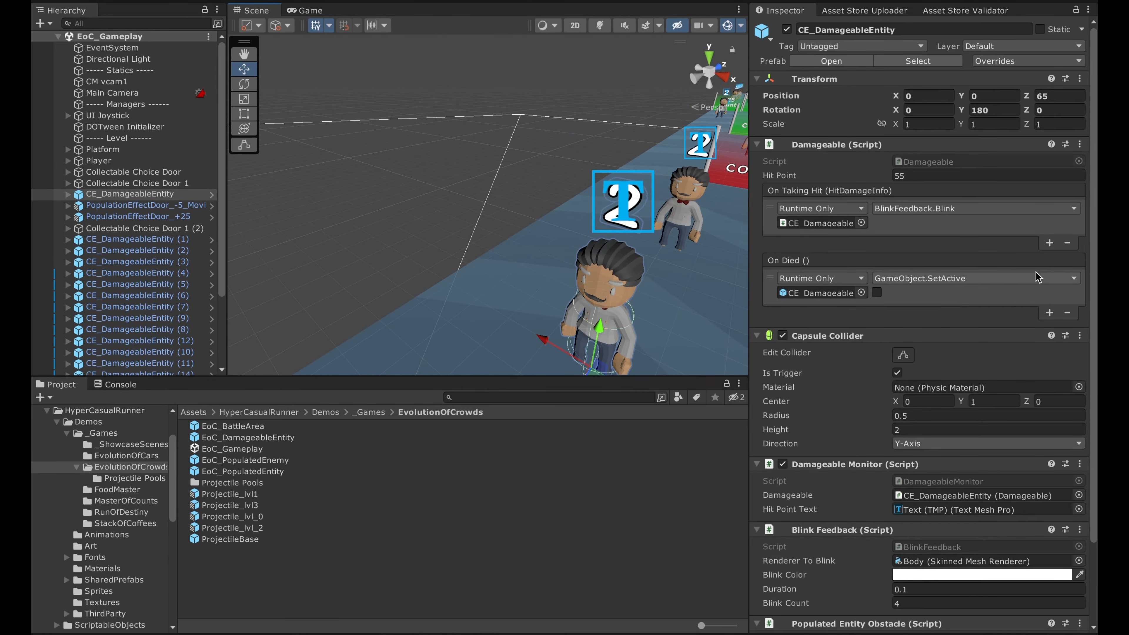
scroll(1037, 270, down, 5)
right_drag(586, 272, 591, 274)
key(s)
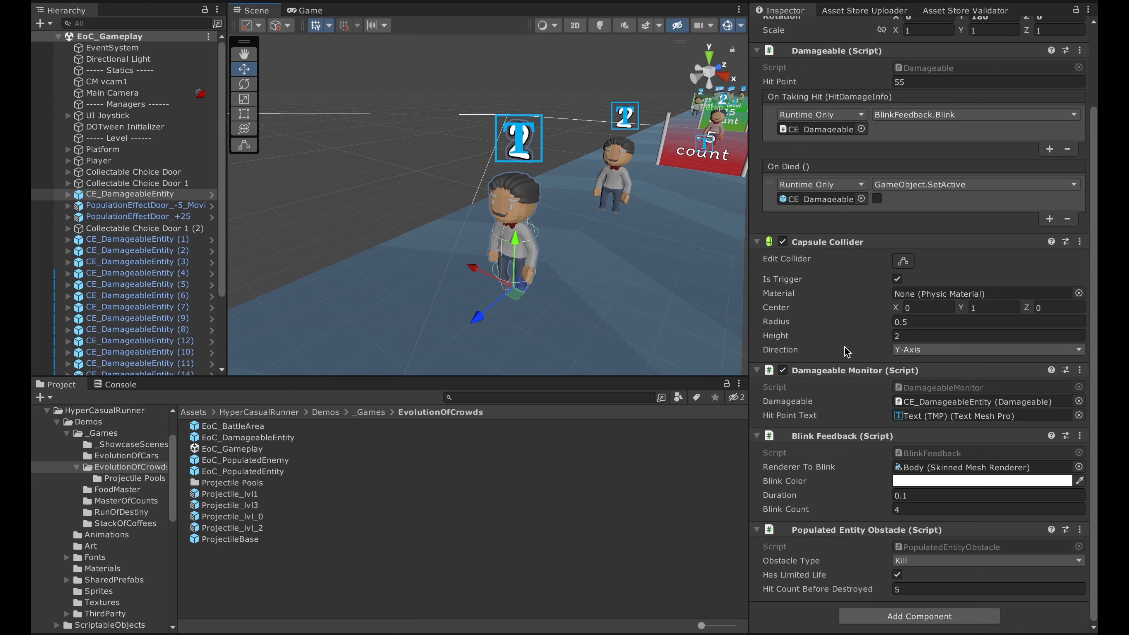
scroll(905, 526, up, 3)
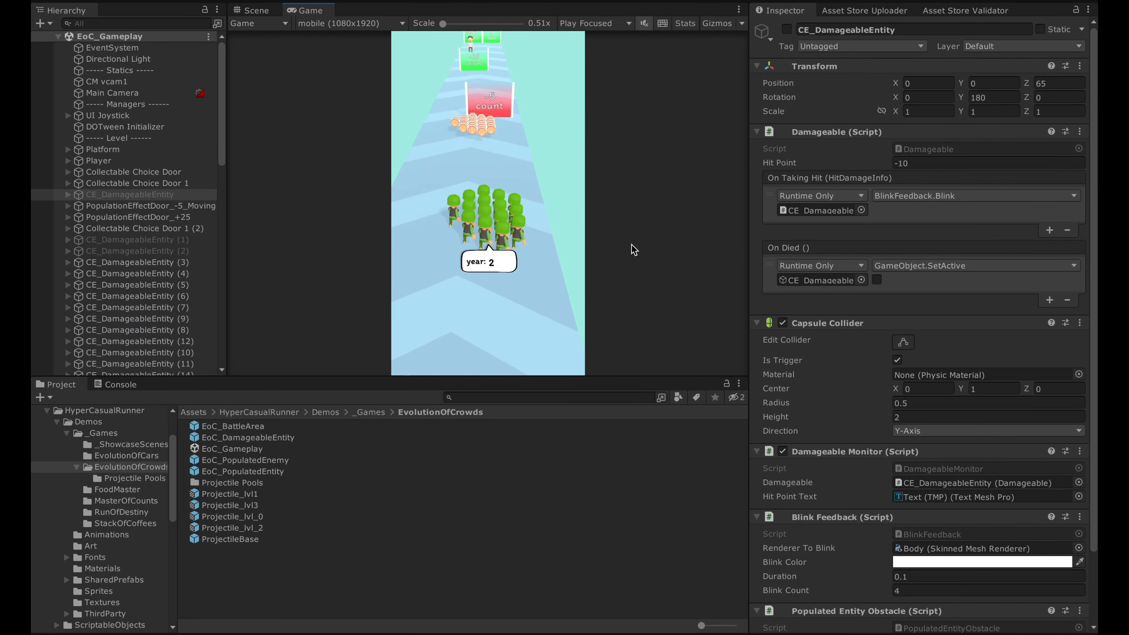
Pause the running game and examine the Hit Damage and Speed of a flying barrel's Projectile_lvl_2(Clone)
key(ctrl+shift+p)
right_drag(508, 271, 366, 292)
key(w)
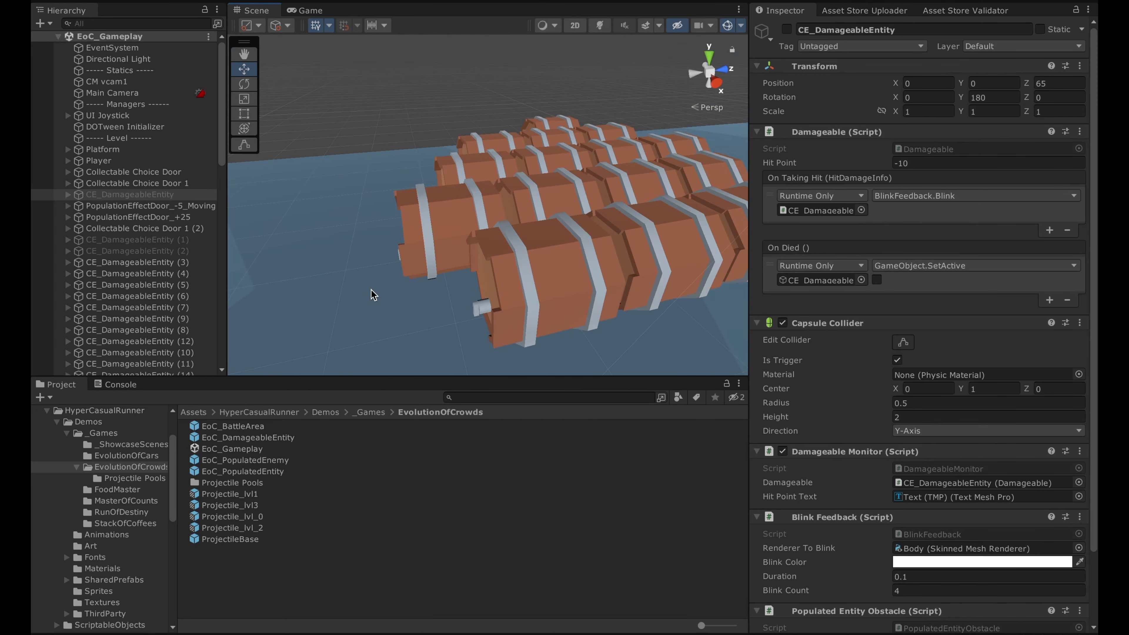
click(520, 276)
click(177, 358)
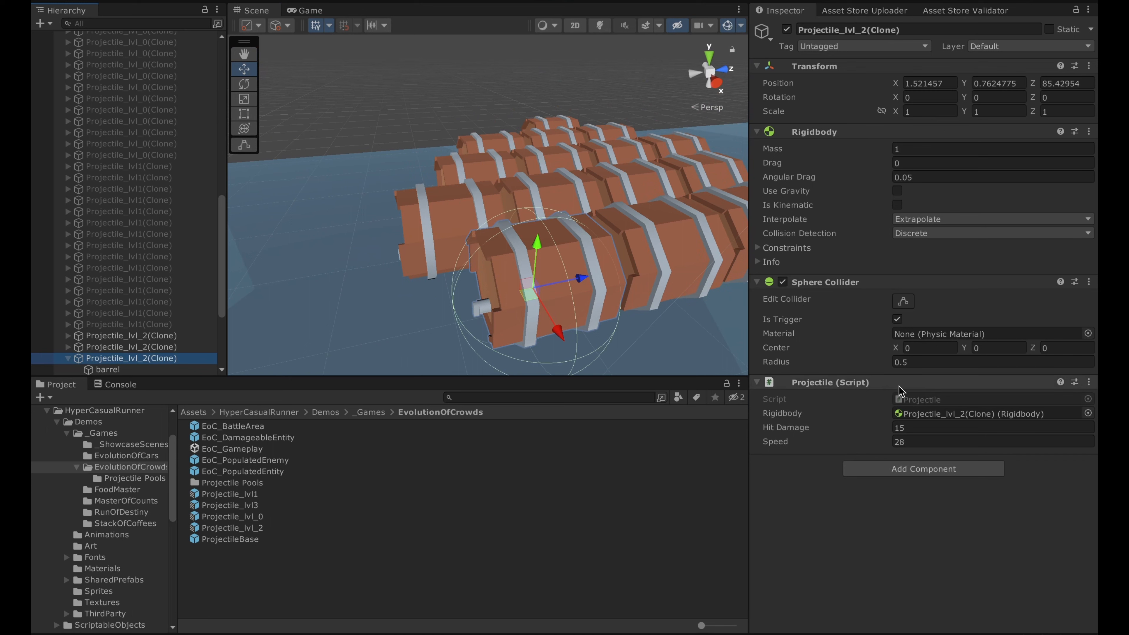
click(896, 443)
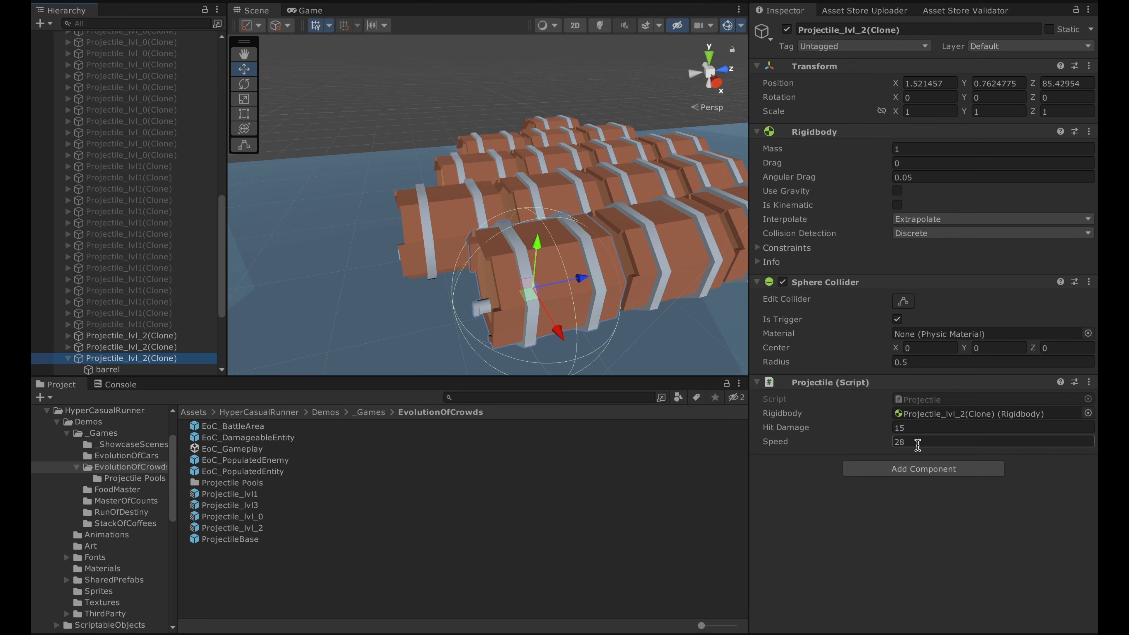
Select the CE_DamageableEntity (3) chef before the +25 count door and examine its Hit Point and limited life settings
right_drag(450, 52, 685, 52)
key(s)
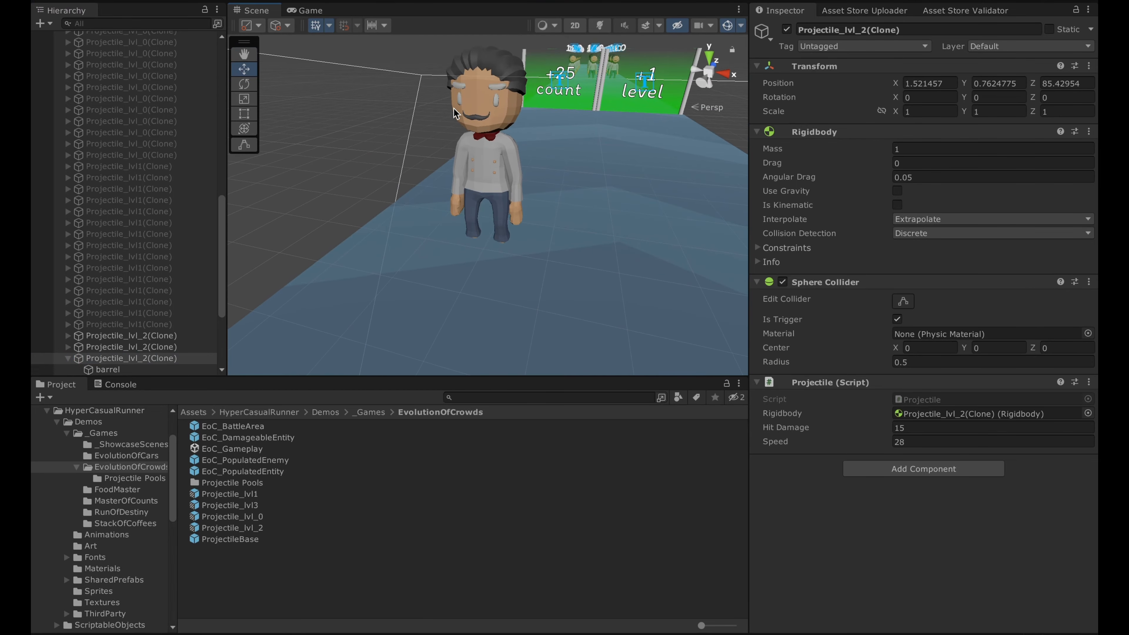
click(487, 112)
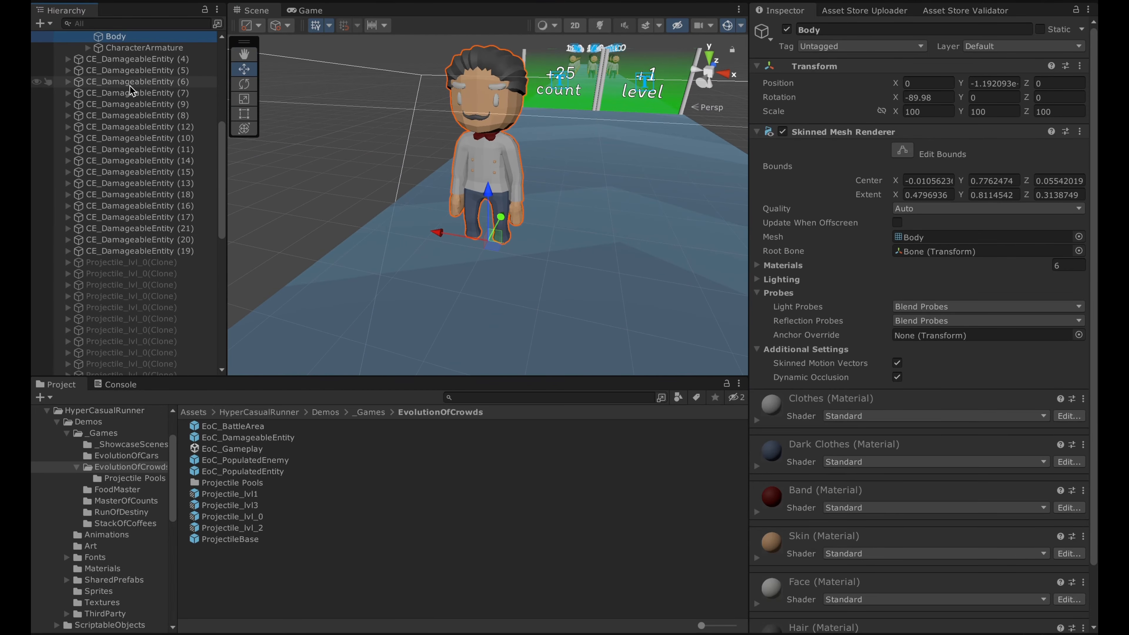
scroll(111, 84, up, 4)
click(133, 118)
scroll(894, 284, down, 3)
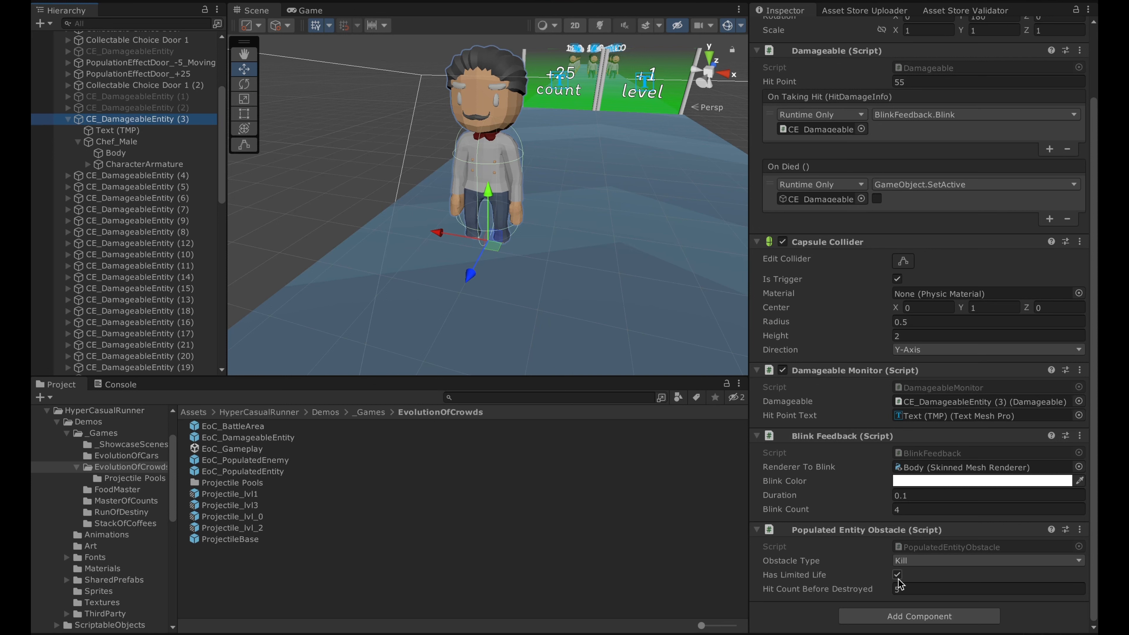
Run the game until the crowd passes the CE_DamageableEntity (3) chef, pause to examine the collision spot in the scene, and stop playing
mouse_move(866, 595)
key(ctrl+p)
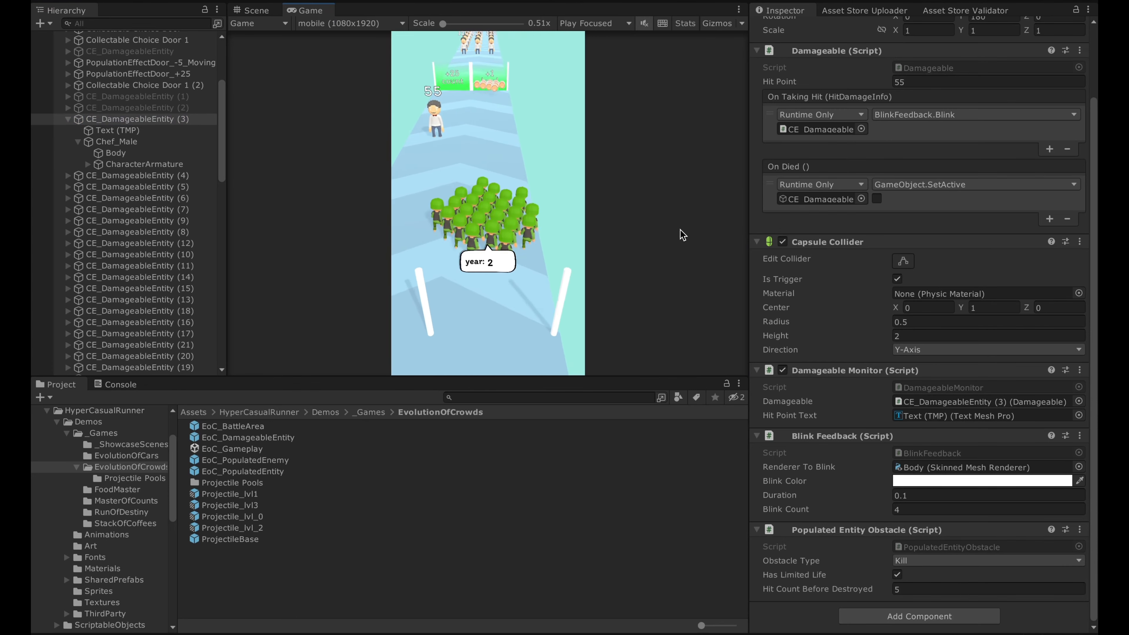
key(ctrl+shift+p)
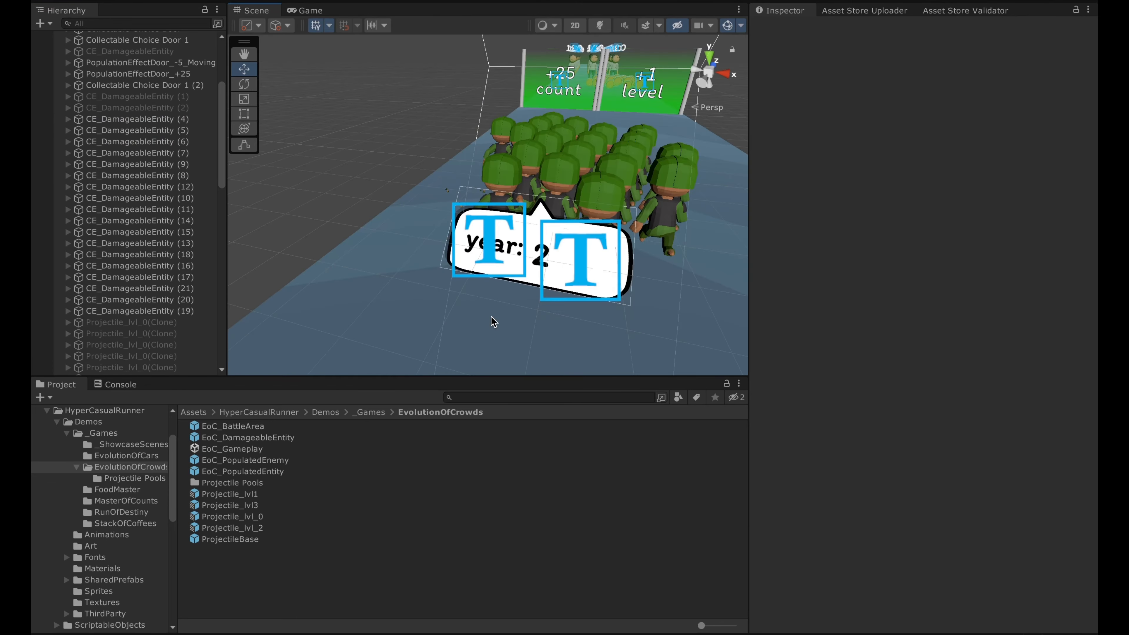
right_drag(528, 261, 569, 318)
key(w)
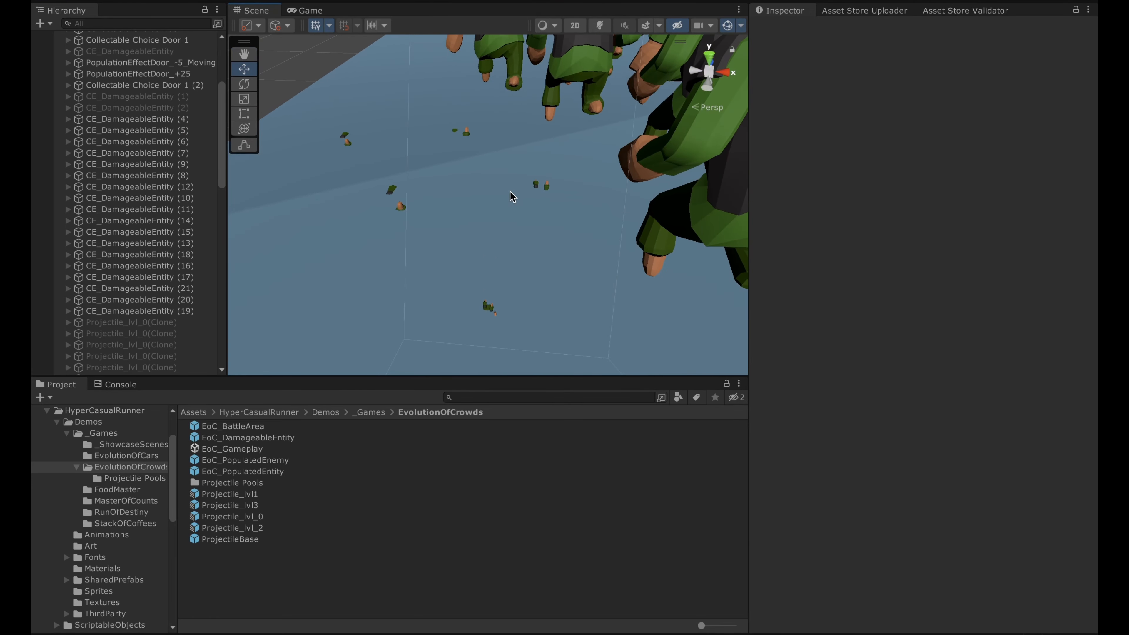
right_drag(381, 156, 408, 137)
key(s)
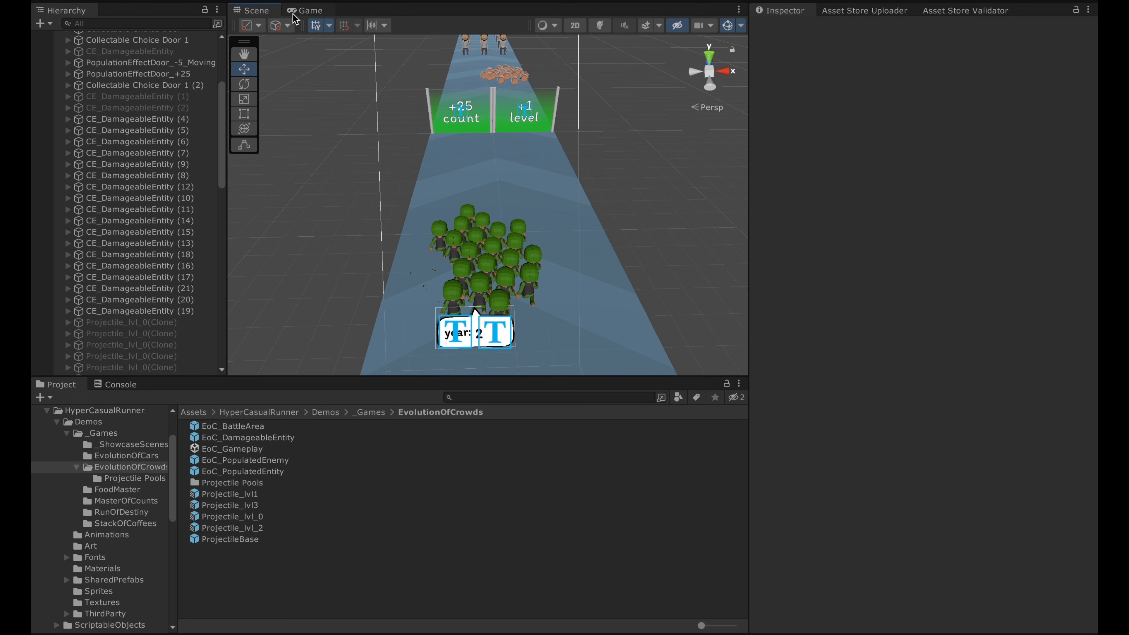
key(ctrl+p)
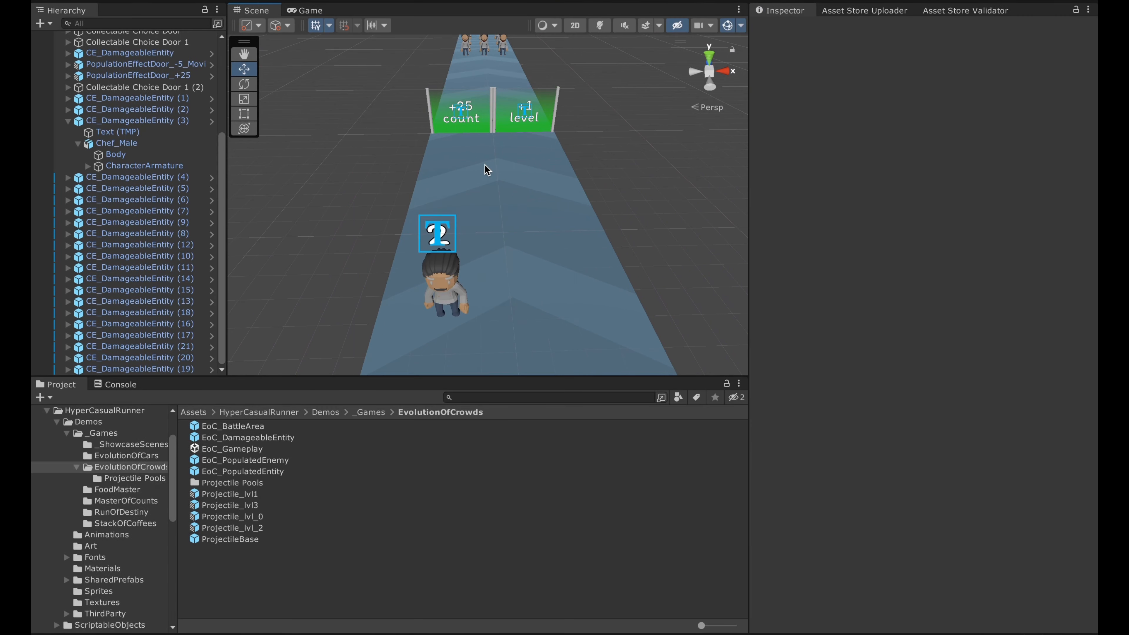
Select the CE_DamageableEntity (3) chef and turn its Populated Entity Obstacle's Has Limited Life option off and back on
click(443, 254)
scroll(861, 406, down, 4)
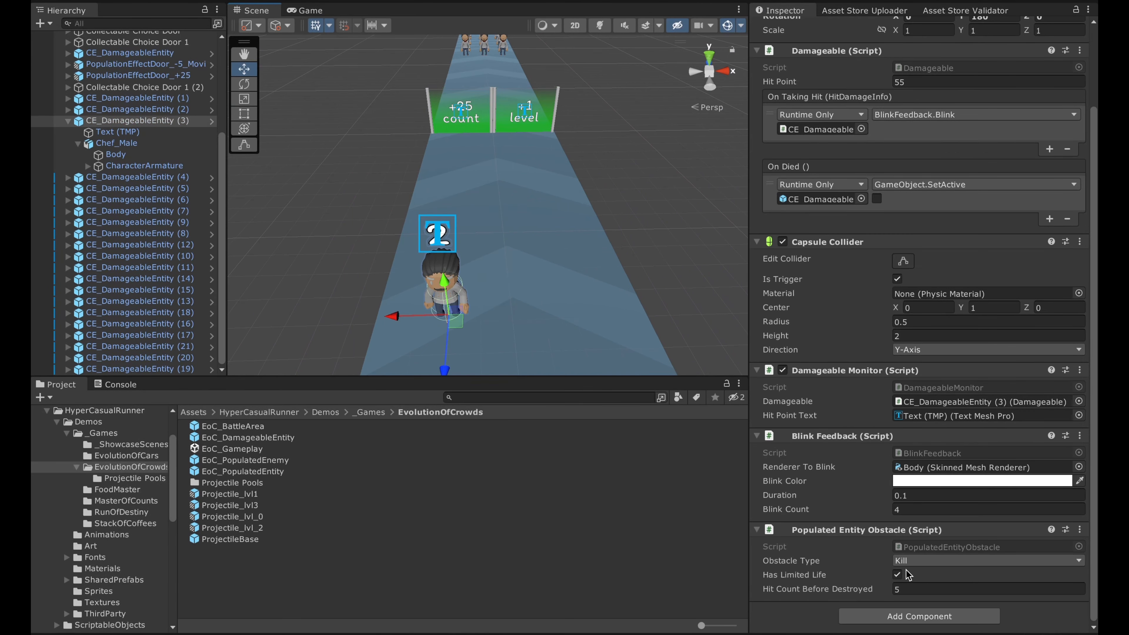
click(897, 574)
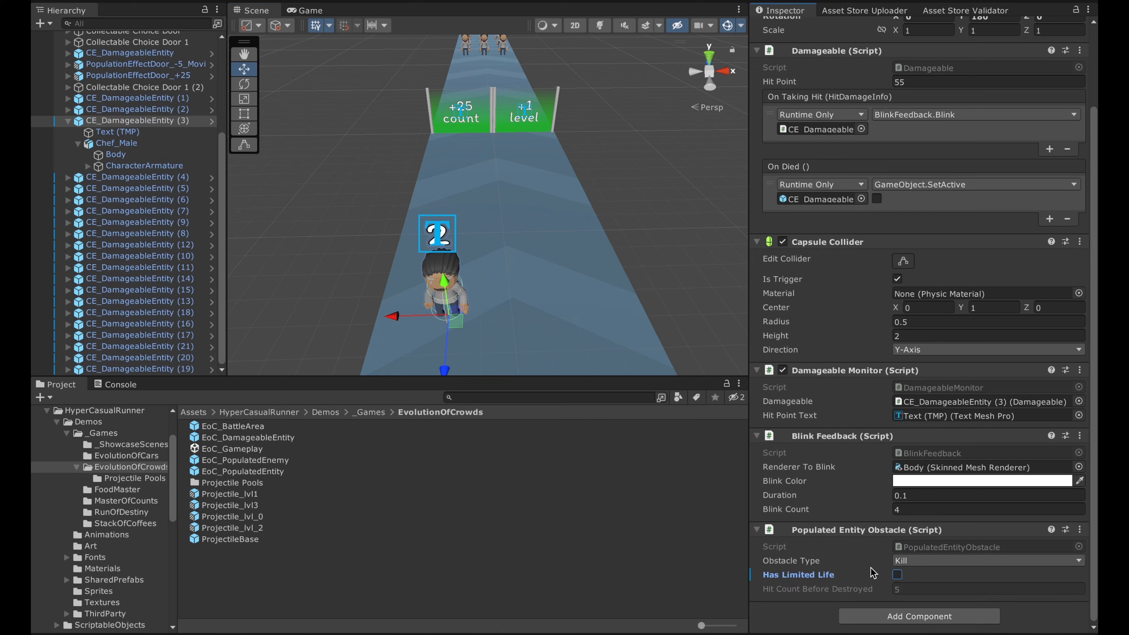
click(897, 575)
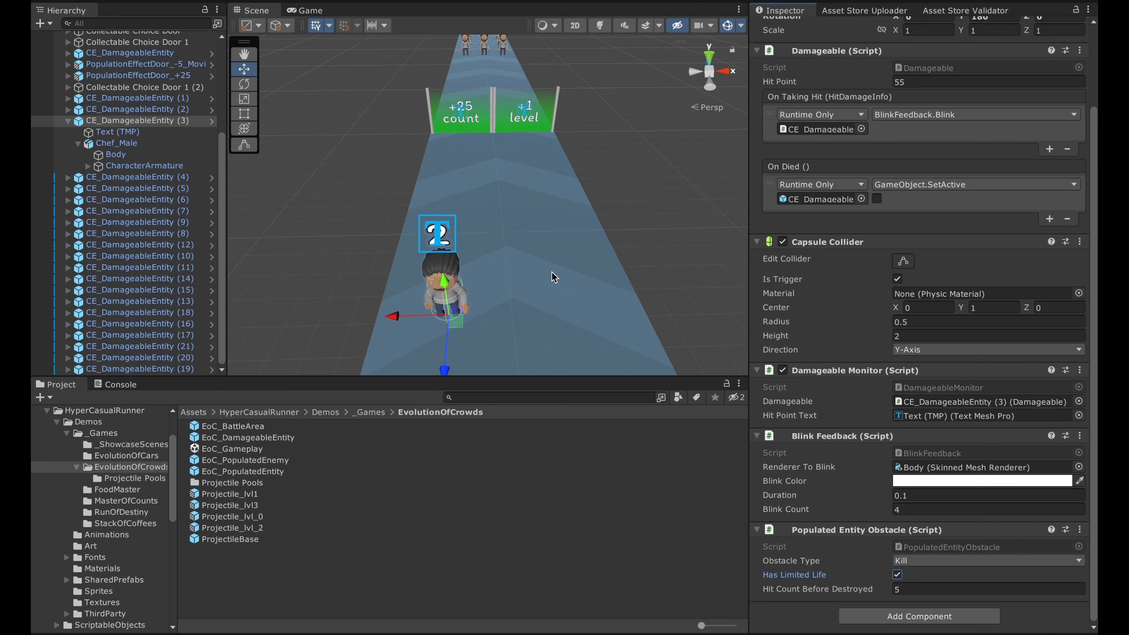
Look over the EoC_Gameplay level and its object hierarchy, and return the project files to the _Games folder
right_drag(554, 275, 540, 144)
key(s)
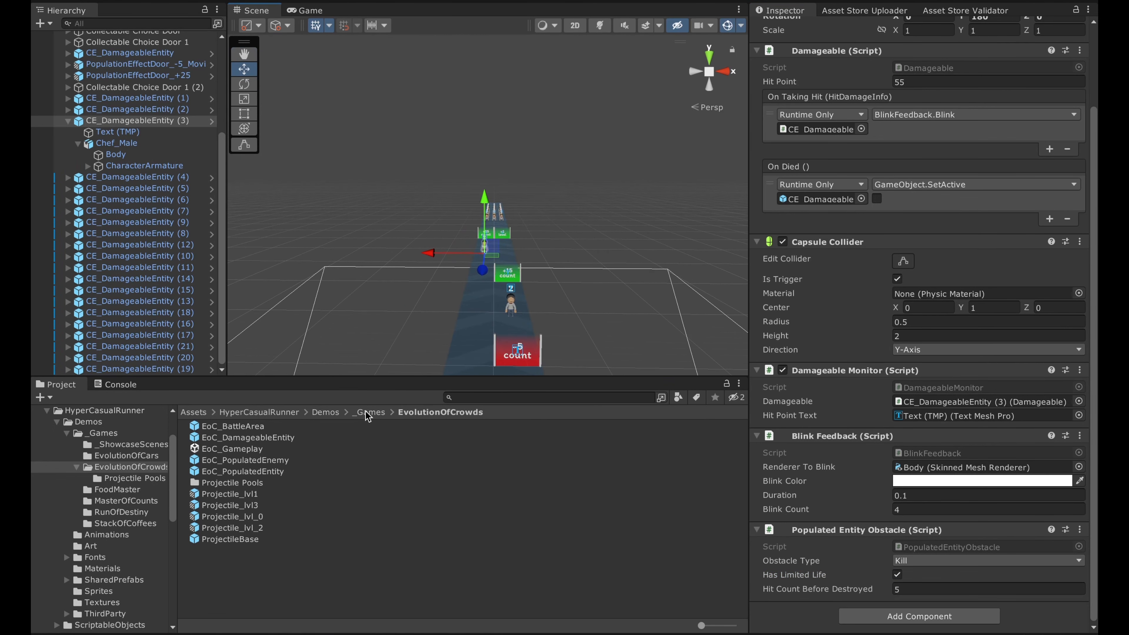
scroll(805, 286, up, 3)
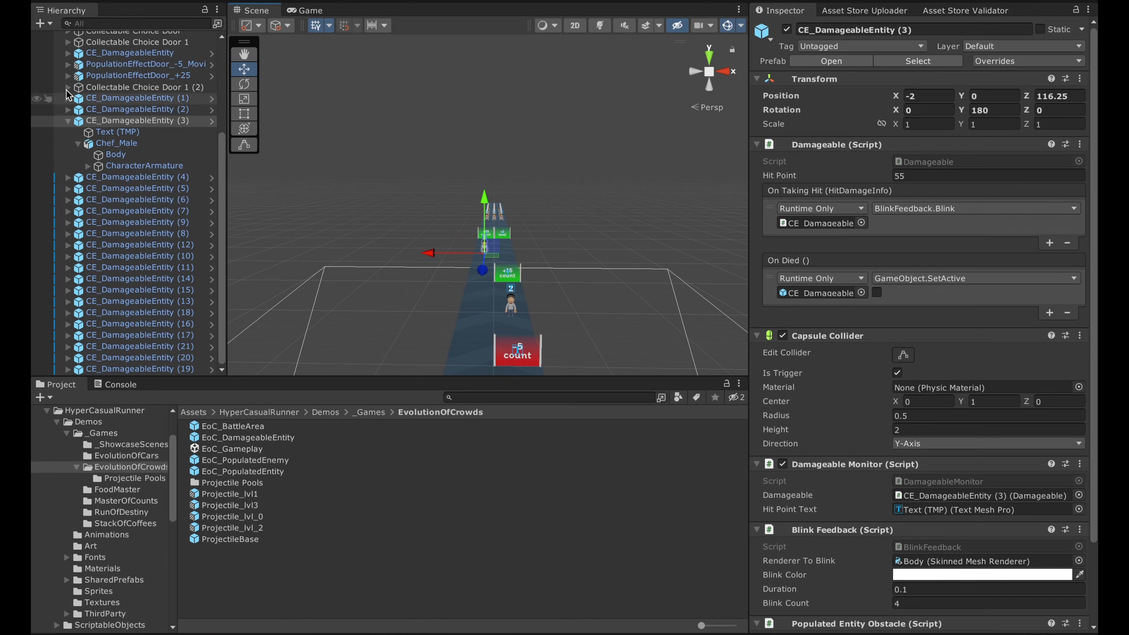
scroll(115, 93, up, 5)
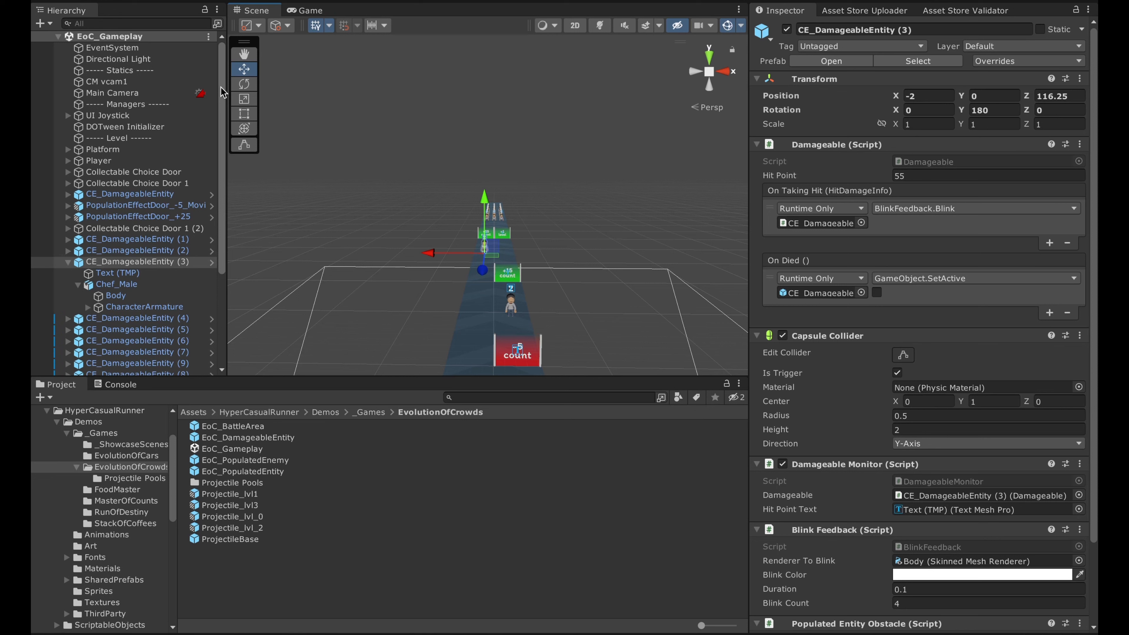
click(379, 413)
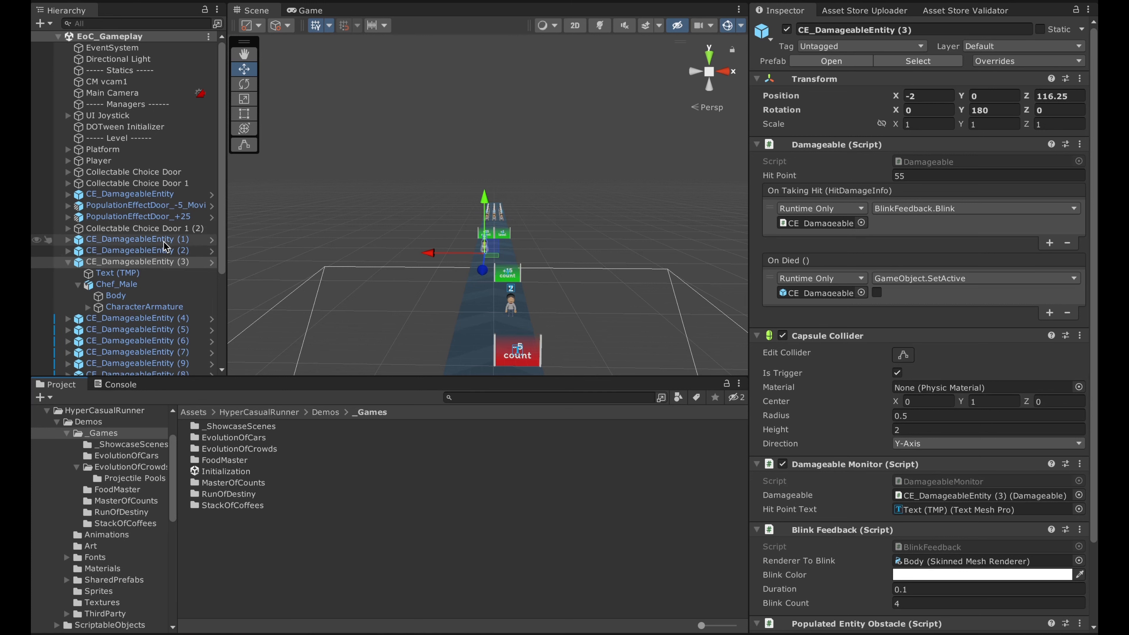
scroll(164, 245, down, 5)
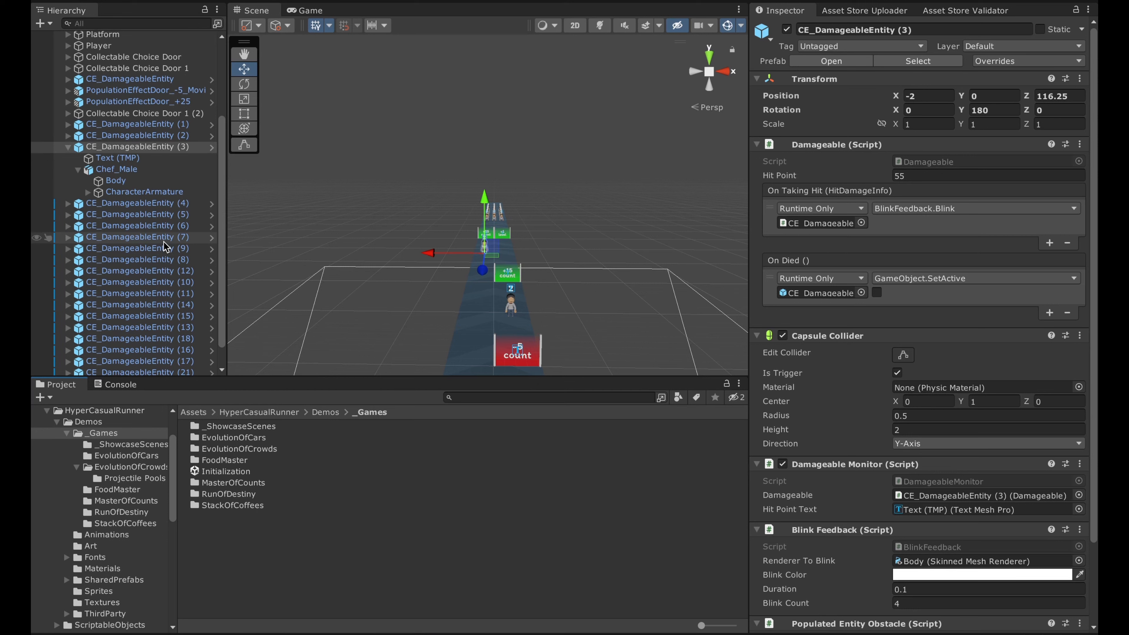
scroll(163, 242, down, 1)
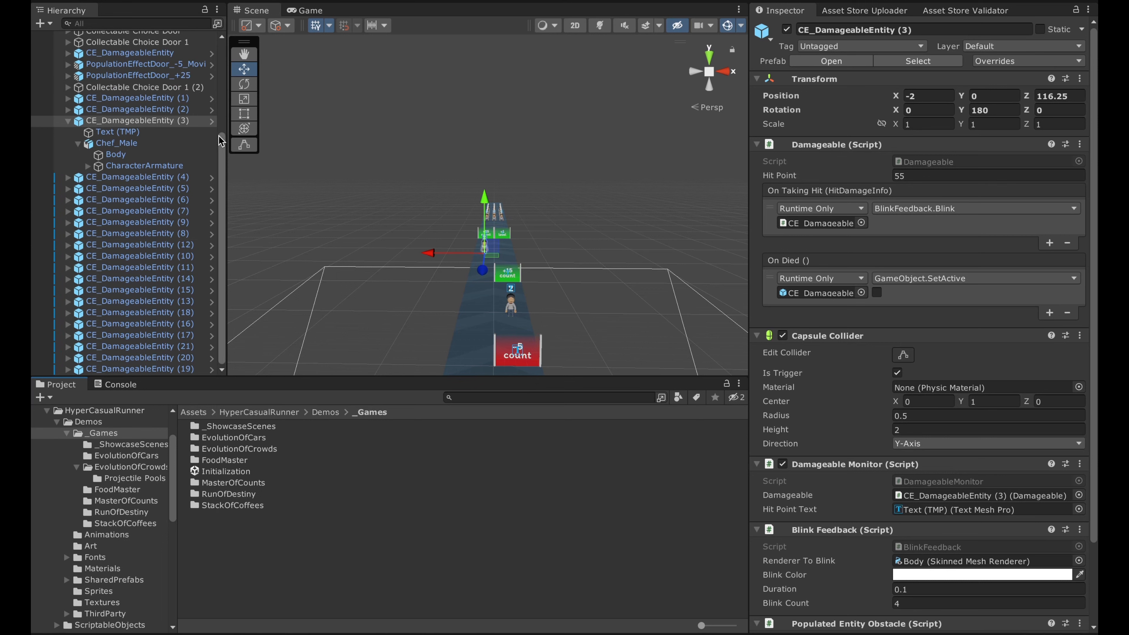